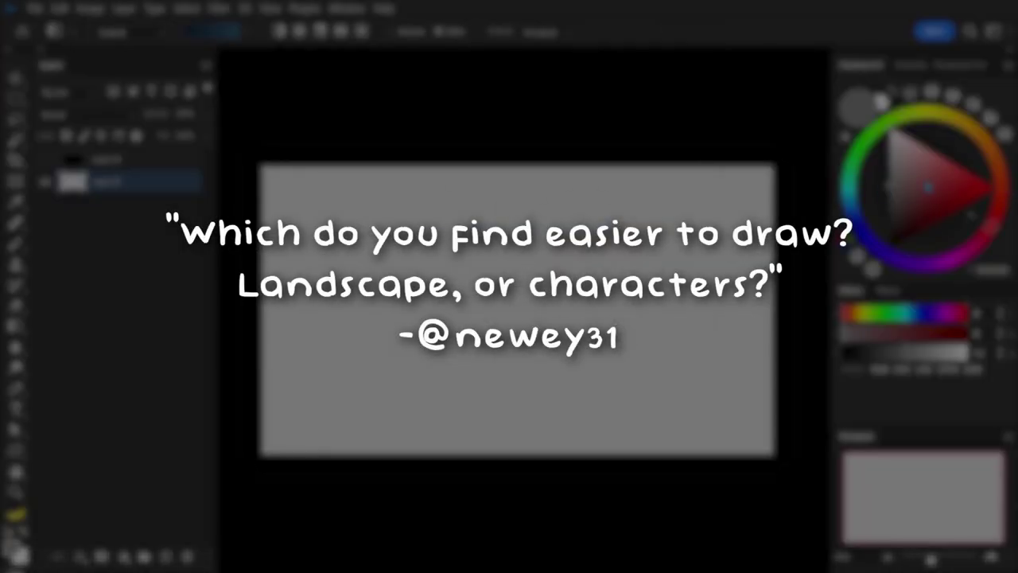
- Pick light blue and #A1E6E2 turquoise as the two colours and draw a vertical gradient over the canvas
{"action": "left_click", "coordinate": [860, 221]}
{"action": "left_click", "coordinate": [923, 167]}
{"action": "left_click", "coordinate": [848, 199]}
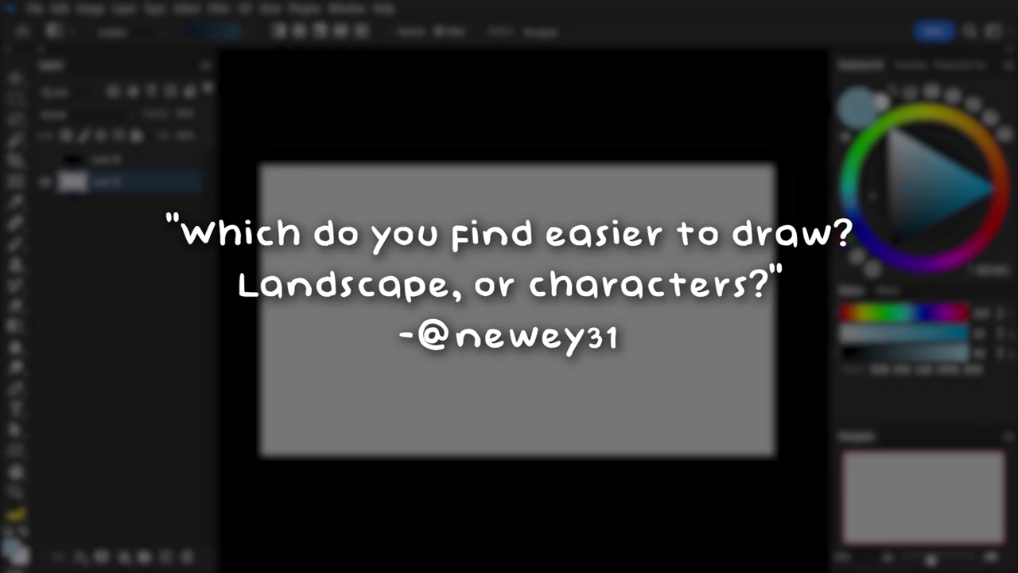
{"action": "left_click_drag", "start_coordinate": [884, 204], "coordinate": [853, 186]}
{"action": "left_click_drag", "start_coordinate": [482, 206], "coordinate": [482, 395]}
- Apply the first gradient preset and reposition the vertical gradient so blue sky fades down to pale turquoise
{"action": "left_click", "coordinate": [213, 32]}
{"action": "left_click", "coordinate": [39, 66]}
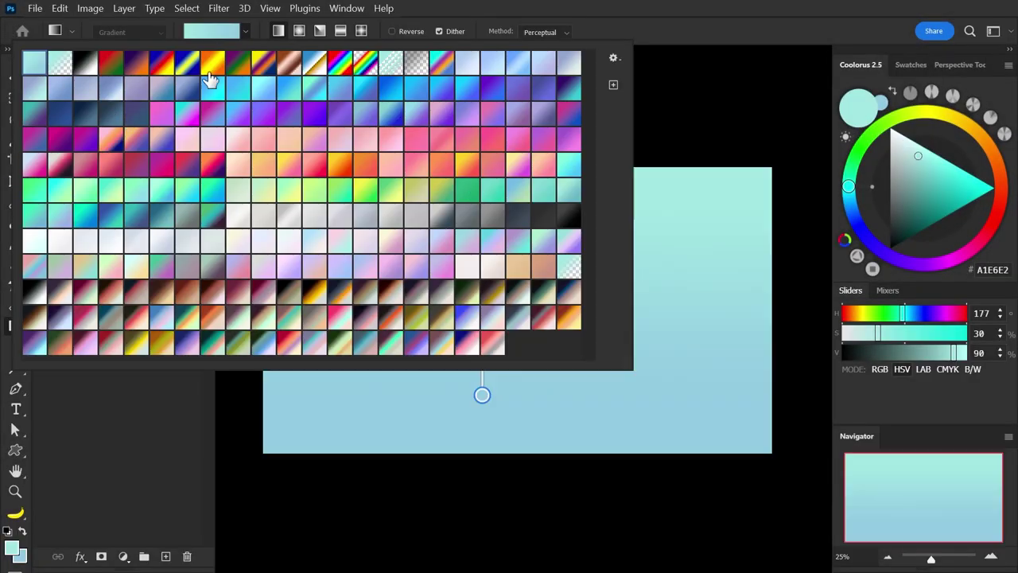
{"action": "left_click", "coordinate": [668, 104]}
{"action": "left_click_drag", "start_coordinate": [482, 217], "coordinate": [482, 451]}
{"action": "left_click_drag", "start_coordinate": [482, 393], "coordinate": [482, 249]}
{"action": "left_click_drag", "start_coordinate": [486, 301], "coordinate": [543, 276]}
{"action": "double_click", "coordinate": [537, 222]}
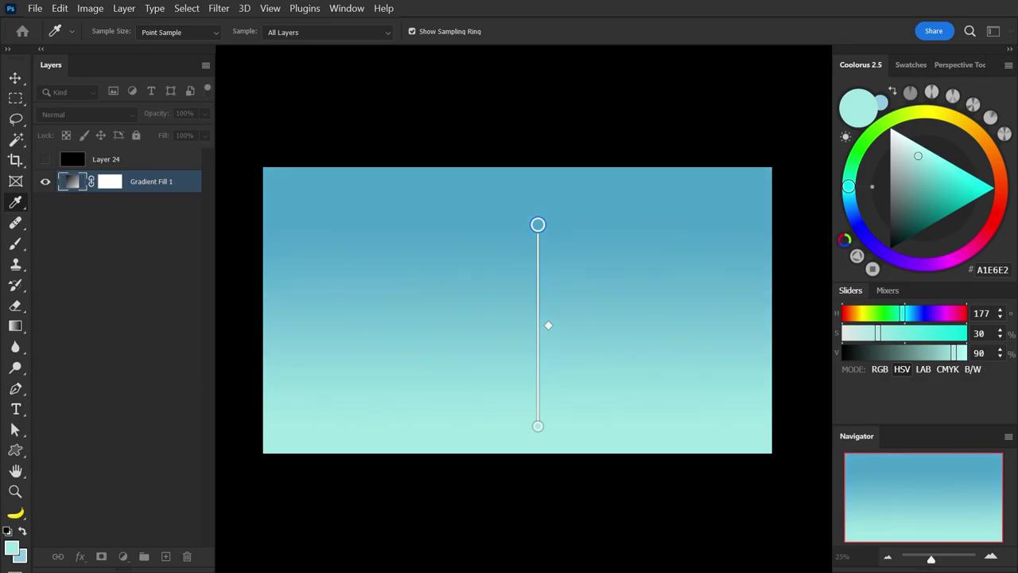
{"action": "key", "text": "Return"}
- Add a new layer above the gradient and choose the Klyaksa brush at 60 px
{"action": "key", "text": "ctrl+shift+alt+n"}
{"action": "key", "text": "b"}
{"action": "right_click", "coordinate": [446, 246]}
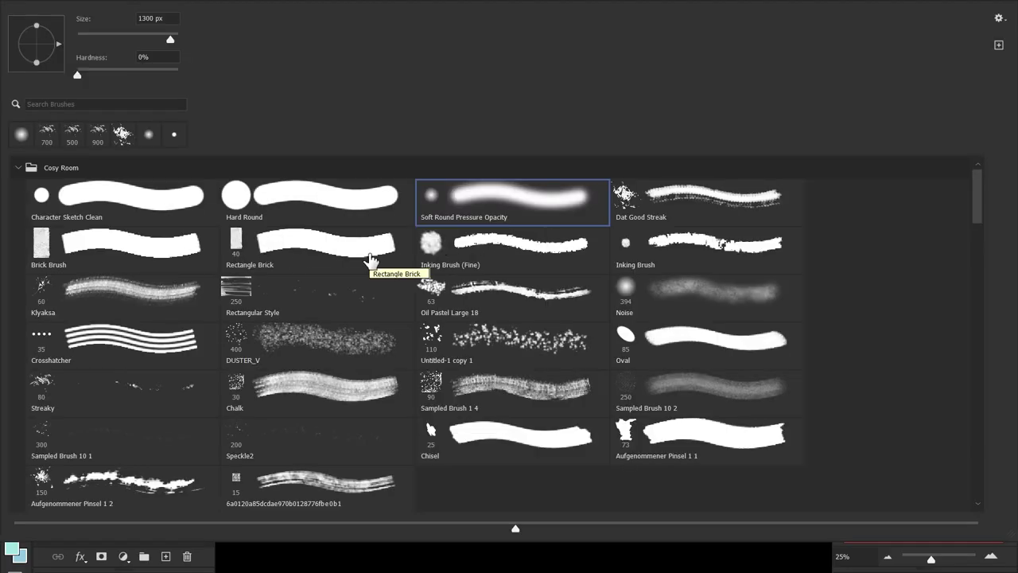
{"action": "double_click", "coordinate": [150, 314]}
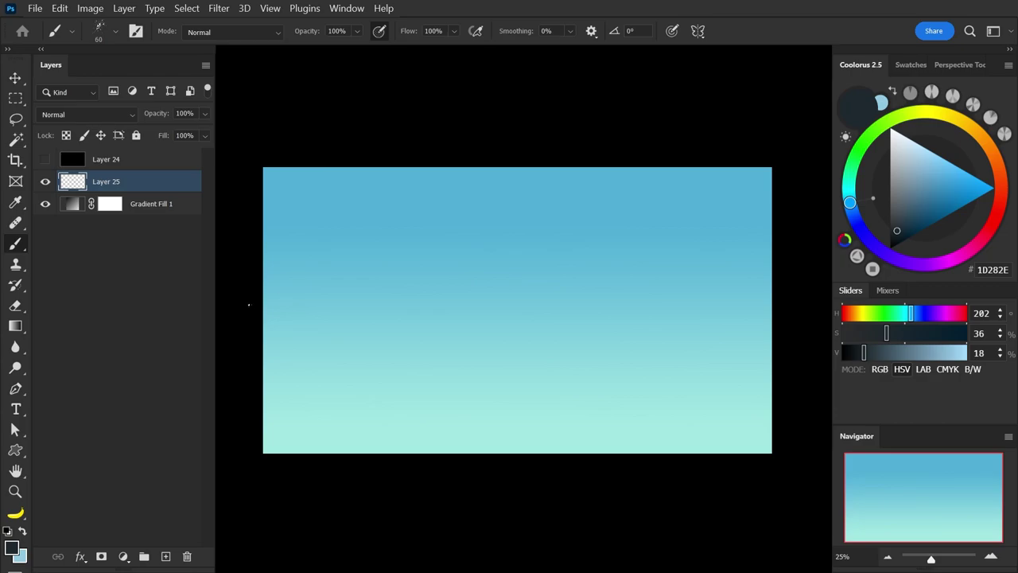
- Sketch the mountain's base curve, left ridge, summit and right slope in dark #1D282E lines
{"action": "left_click_drag", "start_coordinate": [249, 305], "coordinate": [770, 390]}
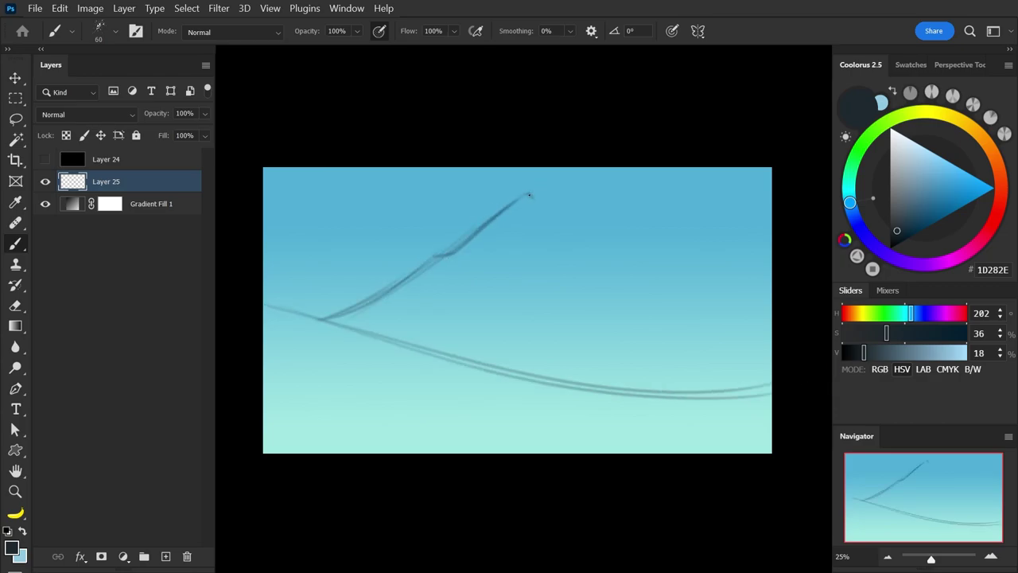
{"action": "key", "text": "ctrl+z"}
{"action": "left_click_drag", "start_coordinate": [497, 215], "coordinate": [550, 214]}
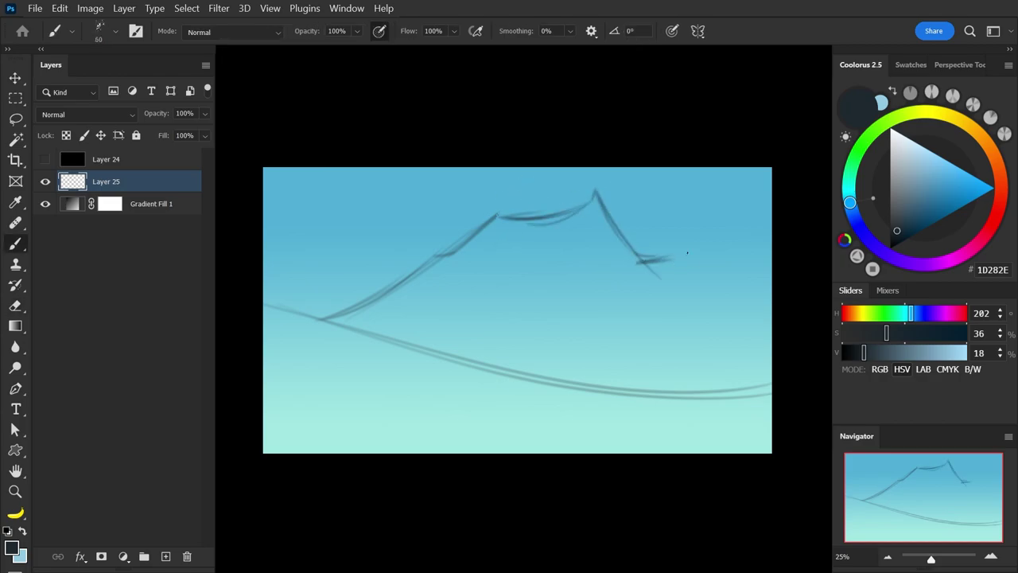
{"action": "left_click_drag", "start_coordinate": [749, 295], "coordinate": [613, 409]}
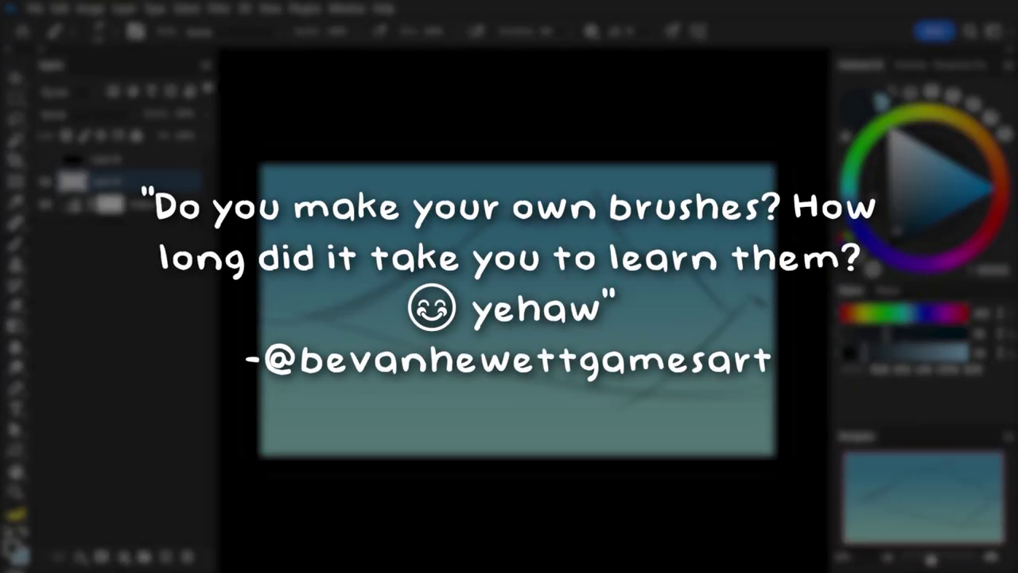
{"action": "key", "text": "r"}
{"action": "left_click_drag", "start_coordinate": [758, 299], "coordinate": [750, 249]}
{"action": "key", "text": "r"}
{"action": "mouse_move", "coordinate": [634, 144]}
{"action": "left_mouse_down"}
{"action": "mouse_move", "coordinate": [665, 182]}
{"action": "mouse_move", "coordinate": [657, 163]}
{"action": "left_mouse_up"}
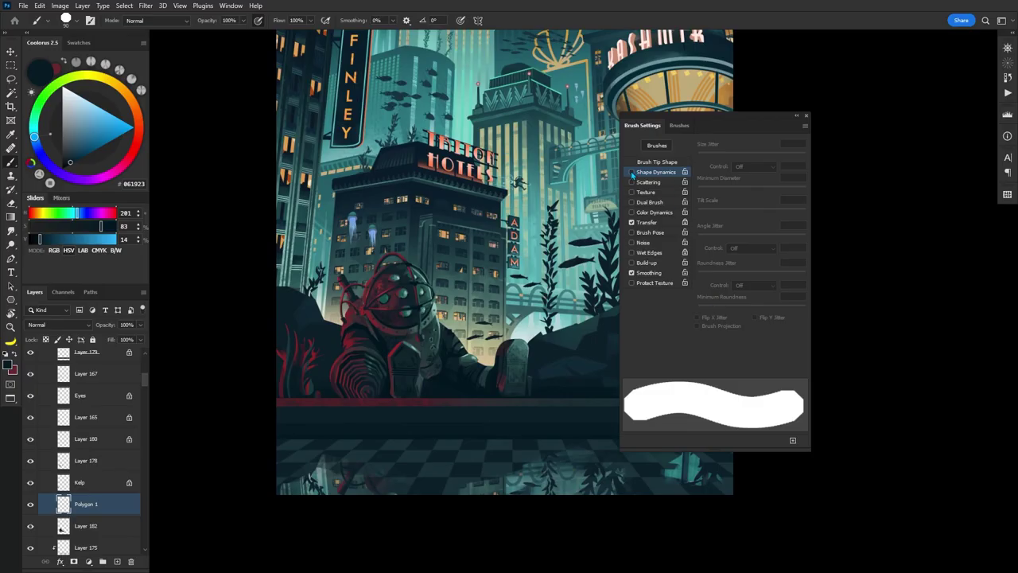
- In the city illustration, enable Shape Dynamics for the 90 px brush and open its tip shape settings
{"action": "left_click", "coordinate": [632, 172]}
{"action": "left_click", "coordinate": [651, 162]}
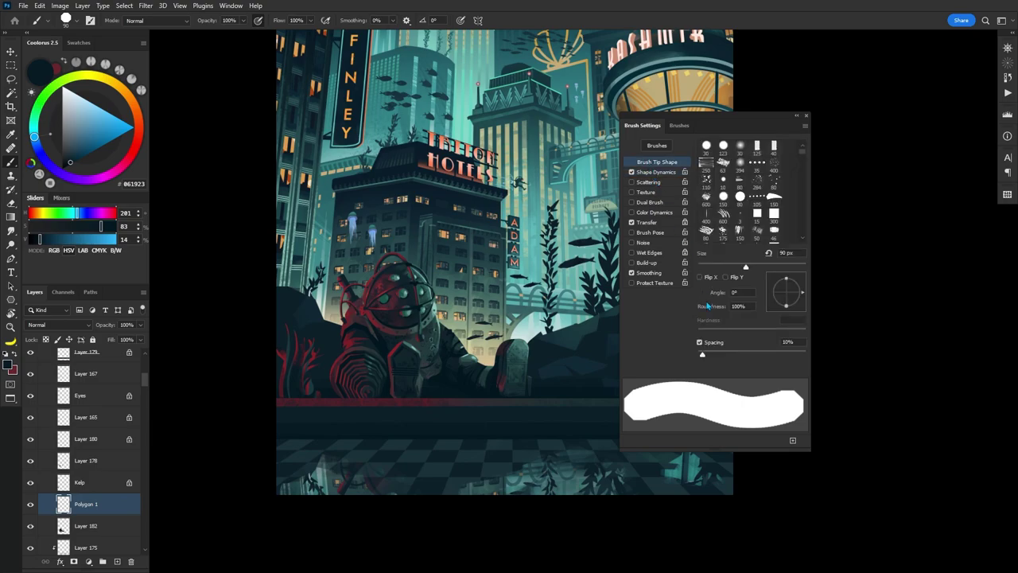
{"action": "left_click_drag", "start_coordinate": [744, 351], "coordinate": [763, 351]}
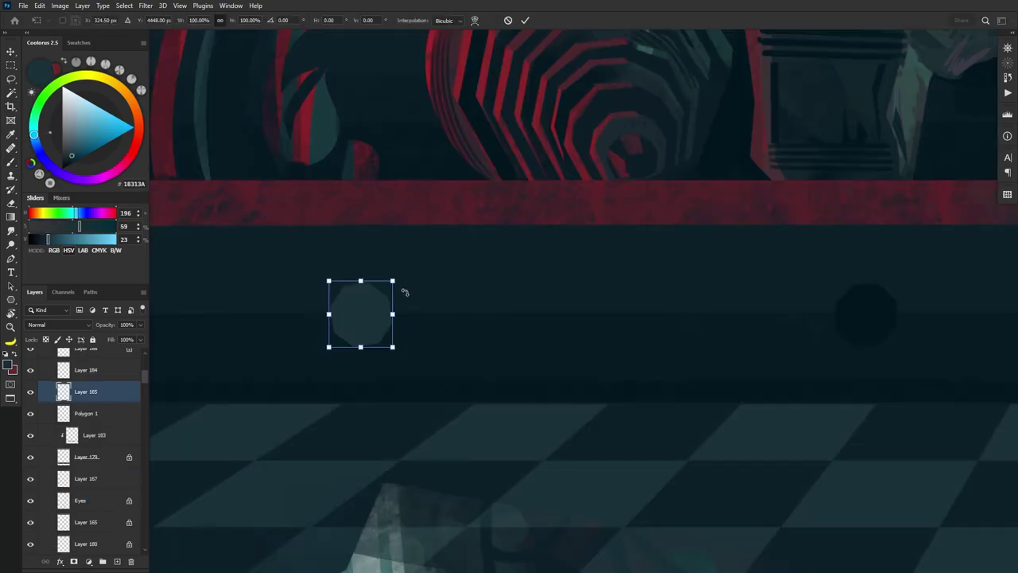
- Scale the lighter polygon on the ledge down to about half its size around its centre
{"action": "left_click_drag", "start_coordinate": [397, 285], "coordinate": [383, 293]}
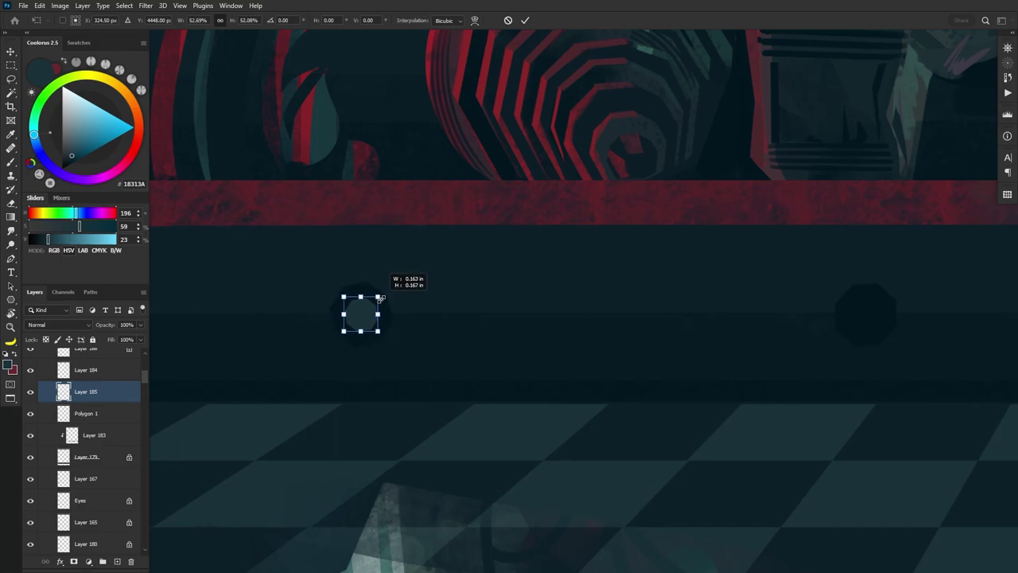
{"action": "key", "text": "Return"}
{"action": "scroll", "coordinate": [461, 312], "scroll_direction": "down", "scroll_amount": 8}
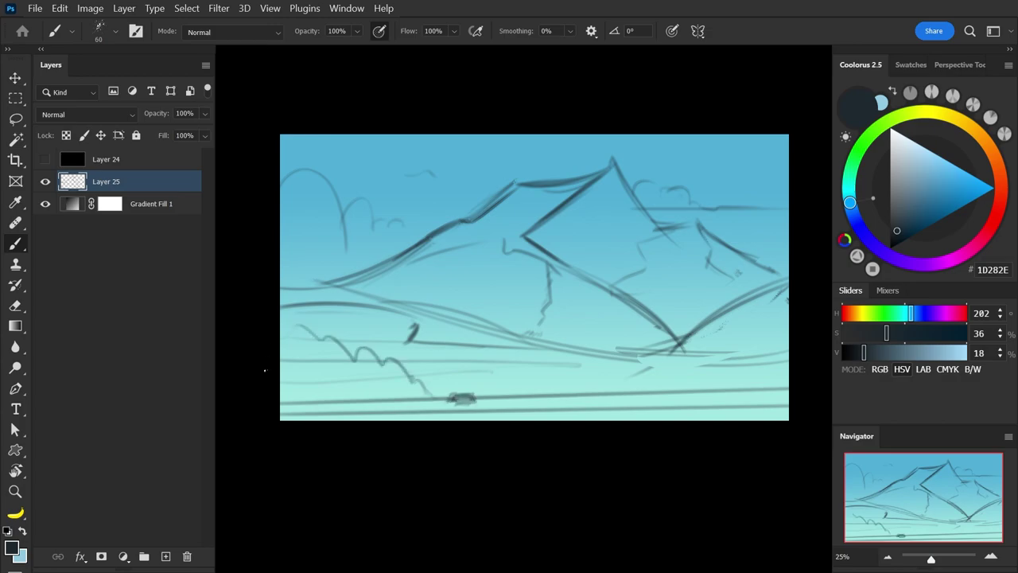
- Undo the last two sketch strokes of the bushy outline in the mountain scene's left foreground
{"action": "key", "text": "ctrl+z"}
{"action": "key", "text": "ctrl+z"}
{"action": "left_click_drag", "start_coordinate": [720, 261], "coordinate": [698, 284]}
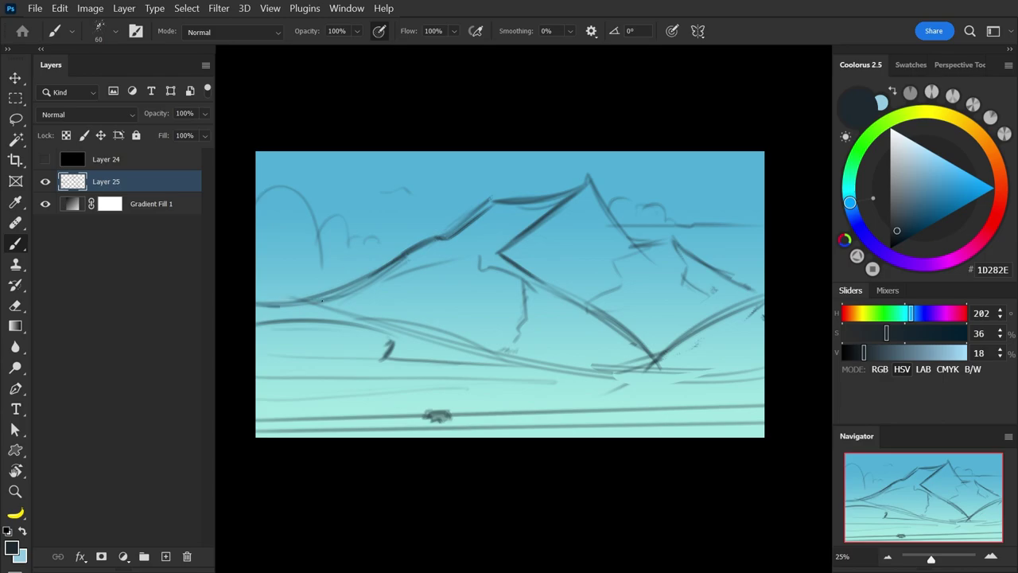
- Erase and redraw the steps along the mountain's left ridge to give it sharper ledges
{"action": "key", "text": "e"}
{"action": "mouse_move", "coordinate": [494, 200]}
{"action": "left_mouse_down"}
{"action": "mouse_move", "coordinate": [463, 227]}
{"action": "mouse_move", "coordinate": [505, 201]}
{"action": "left_mouse_up"}
{"action": "key", "text": "b"}
{"action": "key", "text": "e"}
{"action": "left_click_drag", "start_coordinate": [446, 232], "coordinate": [421, 236]}
{"action": "key", "text": "b"}
{"action": "left_click_drag", "start_coordinate": [424, 241], "coordinate": [457, 242]}
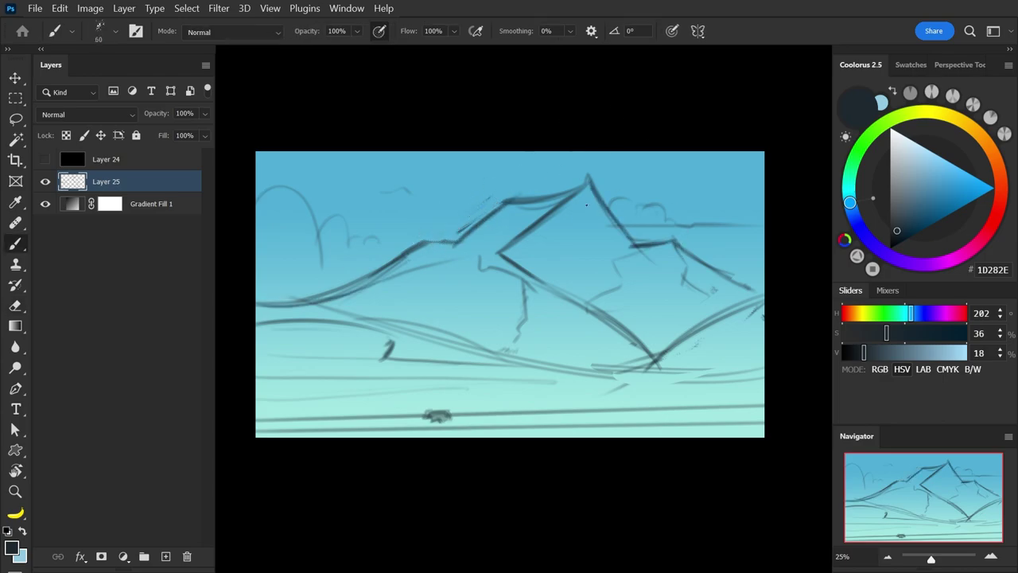
- Redraw the inner ridge below the summit with a bend, rework the rock contour beside it, and check the composition
{"action": "key", "text": "ctrl+z"}
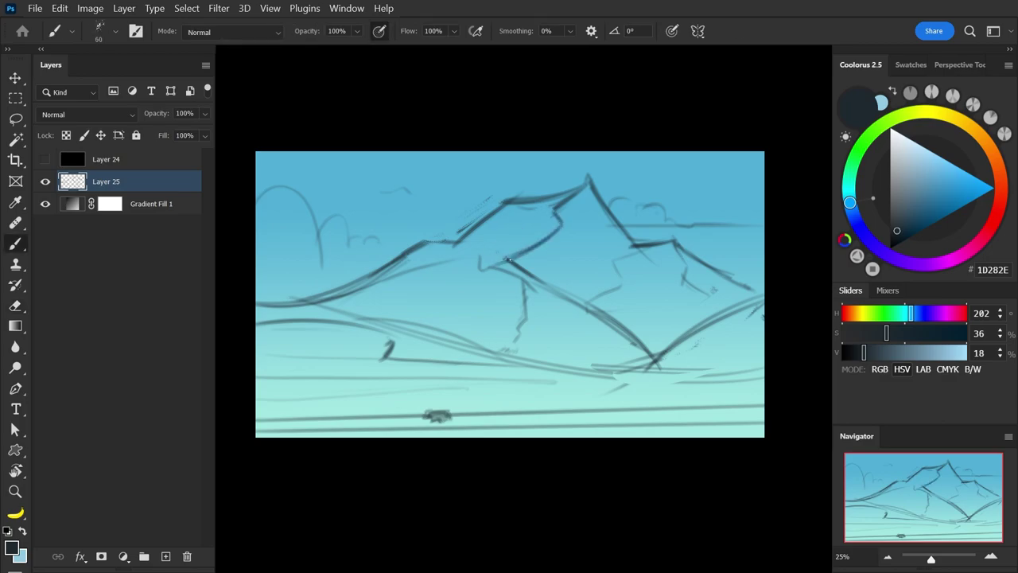
{"action": "left_click_drag", "start_coordinate": [459, 254], "coordinate": [509, 266]}
{"action": "key", "text": "ctrl+shift+h"}
{"action": "key", "text": "ctrl+shift+h"}
- Sketch additional rock contours on the right slope, horizontal cloud lines, and ground contours across the foreground
{"action": "left_click_drag", "start_coordinate": [609, 304], "coordinate": [585, 311]}
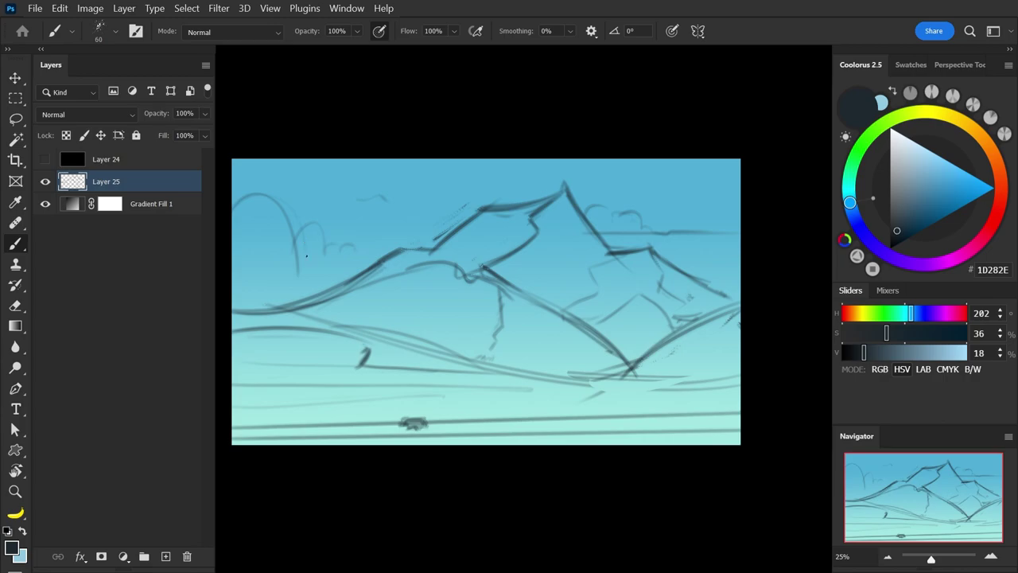
{"action": "left_click_drag", "start_coordinate": [692, 208], "coordinate": [695, 196]}
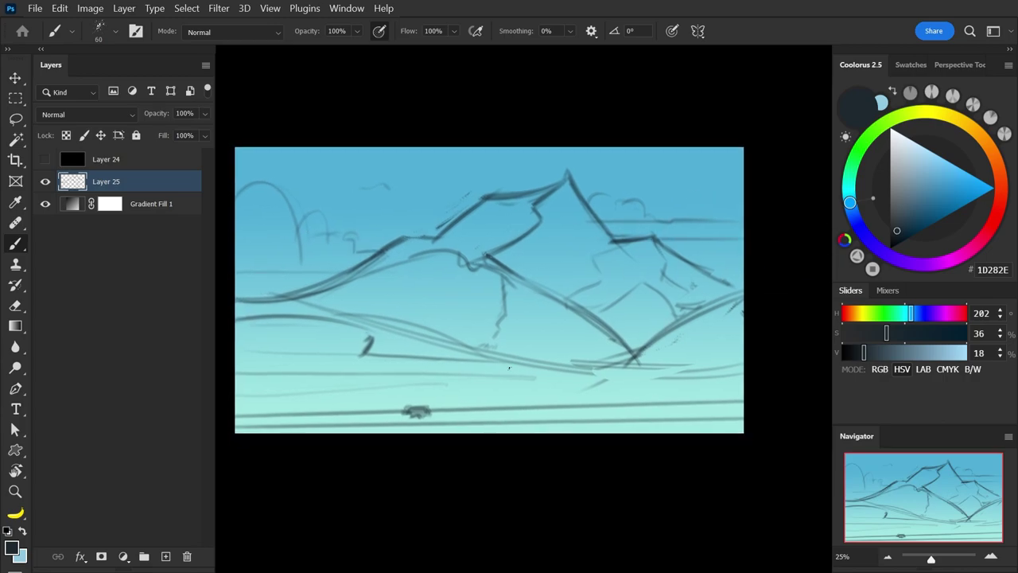
{"action": "left_click_drag", "start_coordinate": [453, 342], "coordinate": [696, 368]}
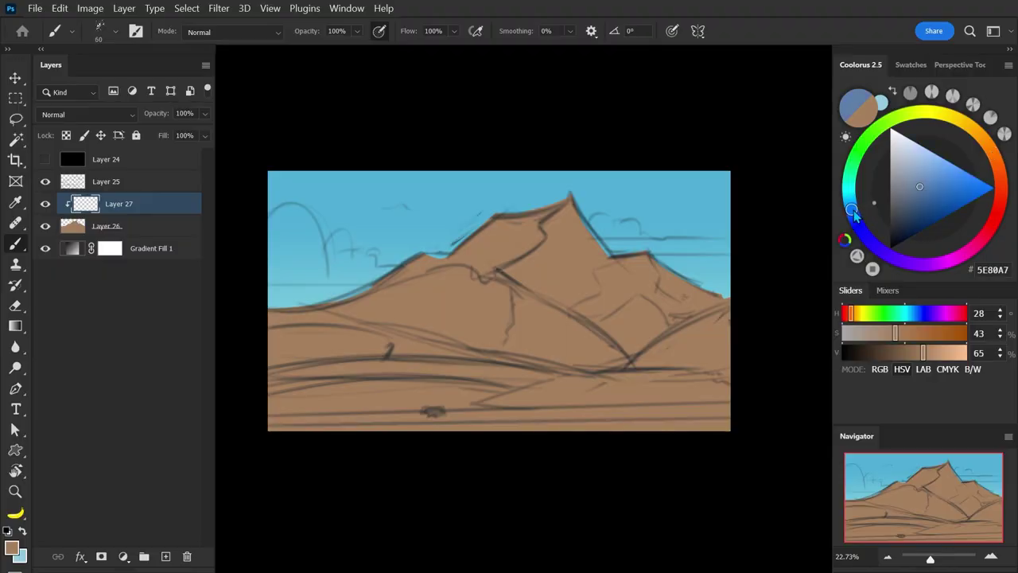
- Pick dark blue #025274, lower the opacity of the Layer 25 sketch, and reselect Layer 27
{"action": "left_click", "coordinate": [919, 220]}
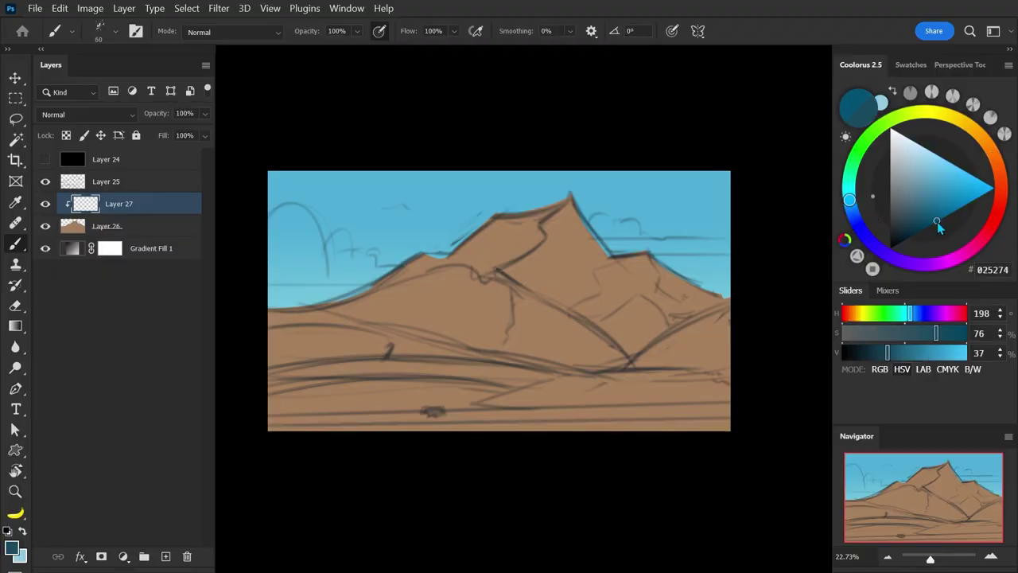
{"action": "left_click", "coordinate": [163, 182]}
{"action": "left_click_drag", "start_coordinate": [205, 114], "coordinate": [157, 134]}
{"action": "left_click", "coordinate": [164, 199]}
- Paint the mountain's left ridge with a 400 px brush in #025274, and go over it in lighter #0577A7
{"action": "key", "text": "bracketright"}
{"action": "key", "text": "bracketright"}
{"action": "key", "text": "bracketright"}
{"action": "key", "text": "bracketright"}
{"action": "key", "text": "bracketright"}
{"action": "mouse_move", "coordinate": [350, 286]}
{"action": "left_mouse_down"}
{"action": "mouse_move", "coordinate": [277, 291]}
{"action": "mouse_move", "coordinate": [446, 254]}
{"action": "left_mouse_up"}
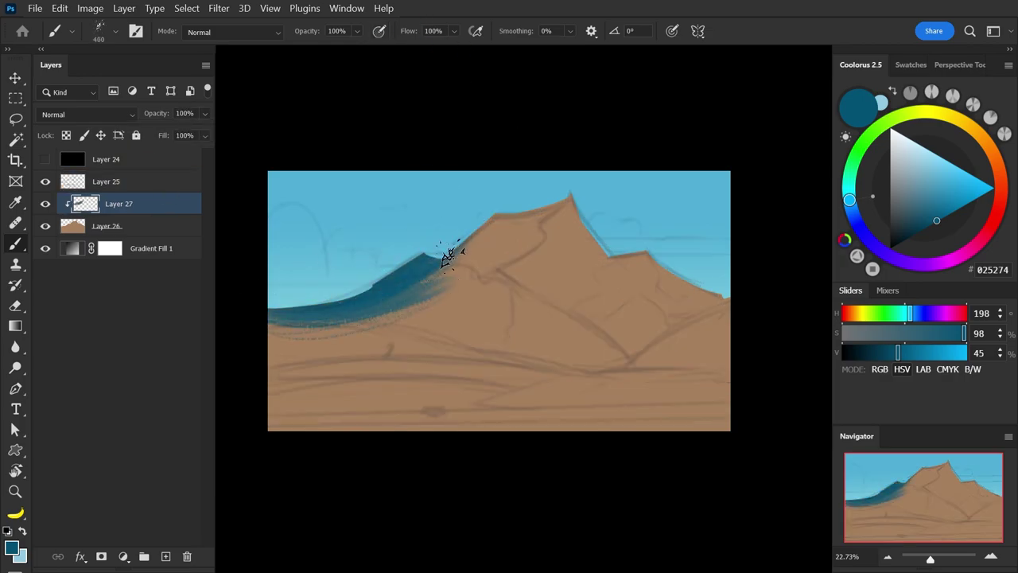
{"action": "mouse_move", "coordinate": [404, 288]}
{"action": "left_mouse_down"}
{"action": "mouse_move", "coordinate": [515, 220]}
{"action": "mouse_move", "coordinate": [470, 253]}
{"action": "left_mouse_up"}
{"action": "left_click_drag", "start_coordinate": [944, 216], "coordinate": [956, 207]}
{"action": "left_click_drag", "start_coordinate": [275, 315], "coordinate": [445, 265]}
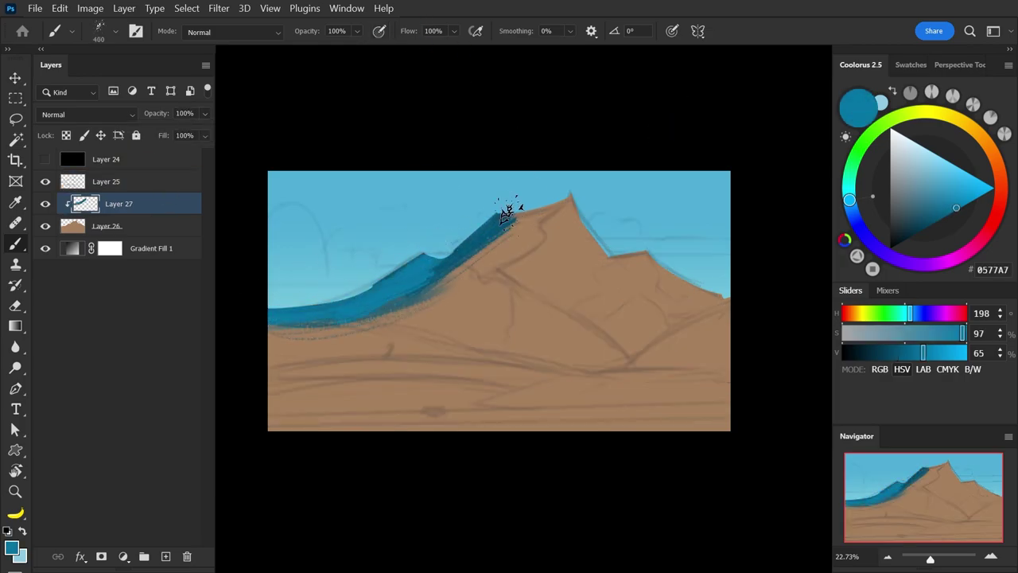
- Pick teal #0093AC and paint it along the left ridge up toward the summit with a 500 px brush
{"action": "left_click_drag", "start_coordinate": [850, 200], "coordinate": [848, 194]}
{"action": "left_click", "coordinate": [952, 212]}
{"action": "left_click", "coordinate": [961, 207]}
{"action": "mouse_move", "coordinate": [458, 251]}
{"action": "left_mouse_down"}
{"action": "mouse_move", "coordinate": [378, 296]}
{"action": "mouse_move", "coordinate": [447, 267]}
{"action": "left_mouse_up"}
{"action": "key", "text": "bracketright"}
{"action": "key", "text": "bracketright"}
{"action": "key", "text": "bracketleft"}
{"action": "left_click_drag", "start_coordinate": [510, 200], "coordinate": [506, 203]}
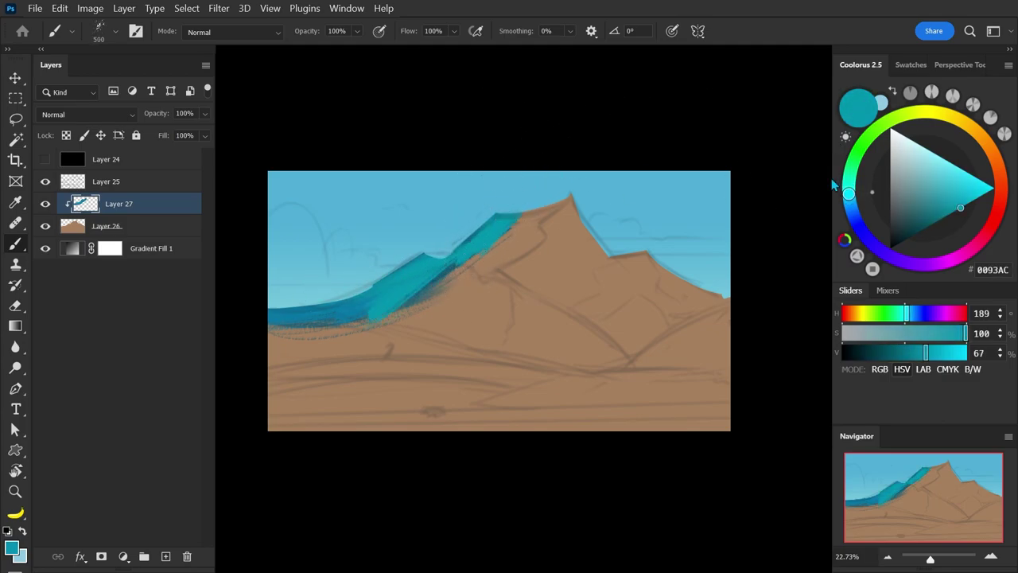
- Switch to blue #026691 and paint over the teal left ridge and the slope beneath it
{"action": "left_click", "coordinate": [949, 213]}
{"action": "left_click", "coordinate": [850, 200]}
{"action": "key", "text": "bracketright"}
{"action": "mouse_move", "coordinate": [468, 237]}
{"action": "left_mouse_down"}
{"action": "mouse_move", "coordinate": [419, 280]}
{"action": "mouse_move", "coordinate": [475, 234]}
{"action": "mouse_move", "coordinate": [382, 283]}
{"action": "left_mouse_up"}
{"action": "mouse_move", "coordinate": [337, 311]}
{"action": "left_mouse_down"}
{"action": "mouse_move", "coordinate": [336, 336]}
{"action": "mouse_move", "coordinate": [384, 318]}
{"action": "mouse_move", "coordinate": [470, 338]}
{"action": "left_mouse_up"}
- Extend the blue shading over the lower left slope and onto the central spur with a 400 px brush
{"action": "key", "text": "bracketright"}
{"action": "key", "text": "bracketright"}
{"action": "key", "text": "bracketleft"}
{"action": "key", "text": "bracketleft"}
{"action": "key", "text": "bracketleft"}
{"action": "key", "text": "bracketleft"}
{"action": "key", "text": "bracketleft"}
{"action": "mouse_move", "coordinate": [420, 282]}
{"action": "left_mouse_down"}
{"action": "mouse_move", "coordinate": [463, 324]}
{"action": "mouse_move", "coordinate": [498, 334]}
{"action": "left_mouse_up"}
{"action": "left_click_drag", "start_coordinate": [443, 293], "coordinate": [512, 295]}
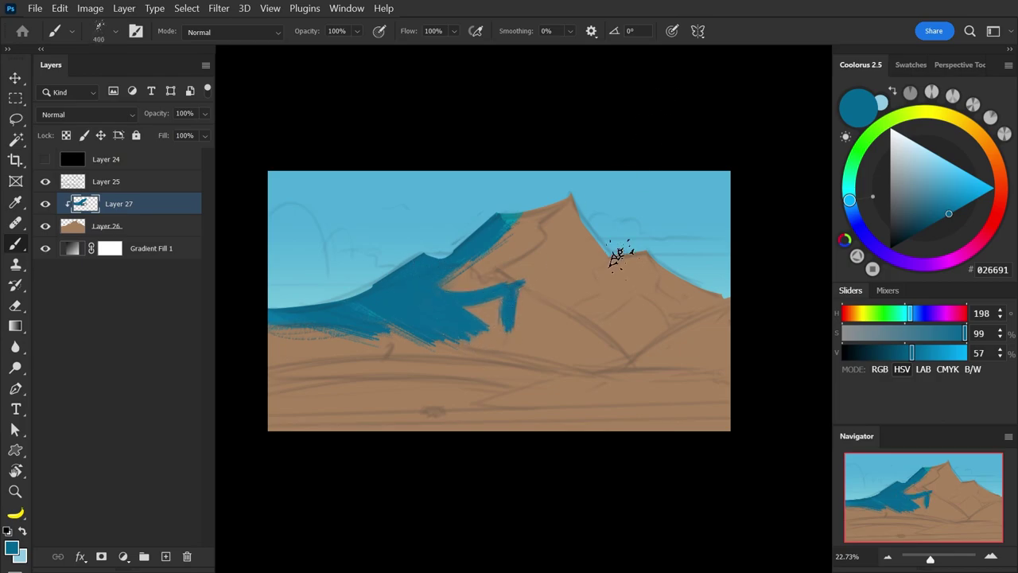
- Paint the upper edge of the shadow on the right-hand peak in blue with a 100 px brush
{"action": "key", "text": "bracketleft"}
{"action": "key", "text": "bracketleft"}
{"action": "key", "text": "bracketleft"}
{"action": "left_click_drag", "start_coordinate": [631, 251], "coordinate": [586, 272]}
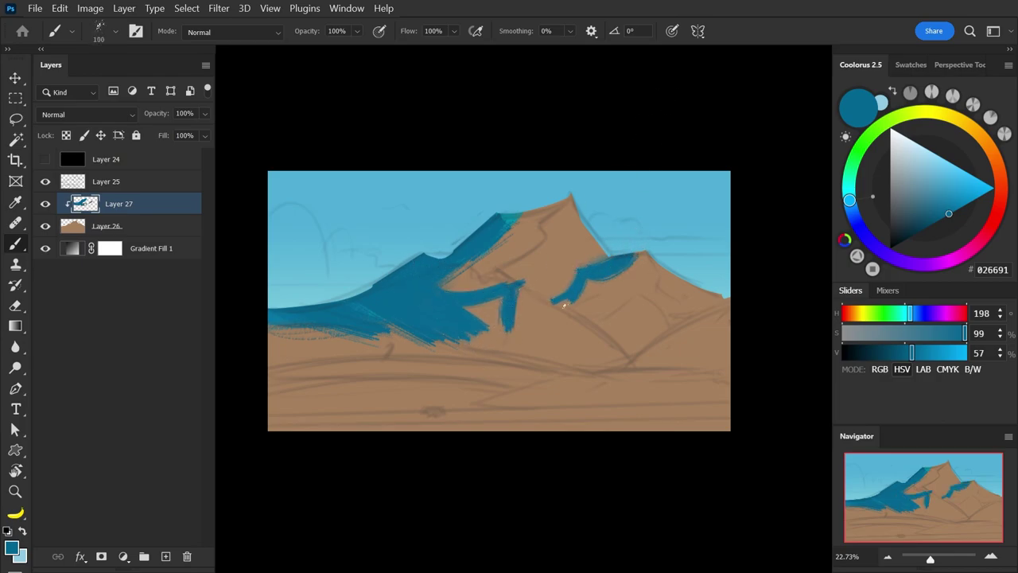
- Enlarge the brush and fill the right-hand peak's shaded face with blue
{"action": "key", "text": "bracketright"}
{"action": "key", "text": "bracketright"}
{"action": "key", "text": "bracketright"}
{"action": "key", "text": "bracketright"}
{"action": "key", "text": "bracketright"}
{"action": "key", "text": "bracketright"}
{"action": "mouse_move", "coordinate": [567, 306]}
{"action": "left_mouse_down"}
{"action": "mouse_move", "coordinate": [607, 327]}
{"action": "mouse_move", "coordinate": [590, 292]}
{"action": "mouse_move", "coordinate": [596, 306]}
{"action": "mouse_move", "coordinate": [623, 310]}
{"action": "mouse_move", "coordinate": [650, 258]}
{"action": "left_mouse_up"}
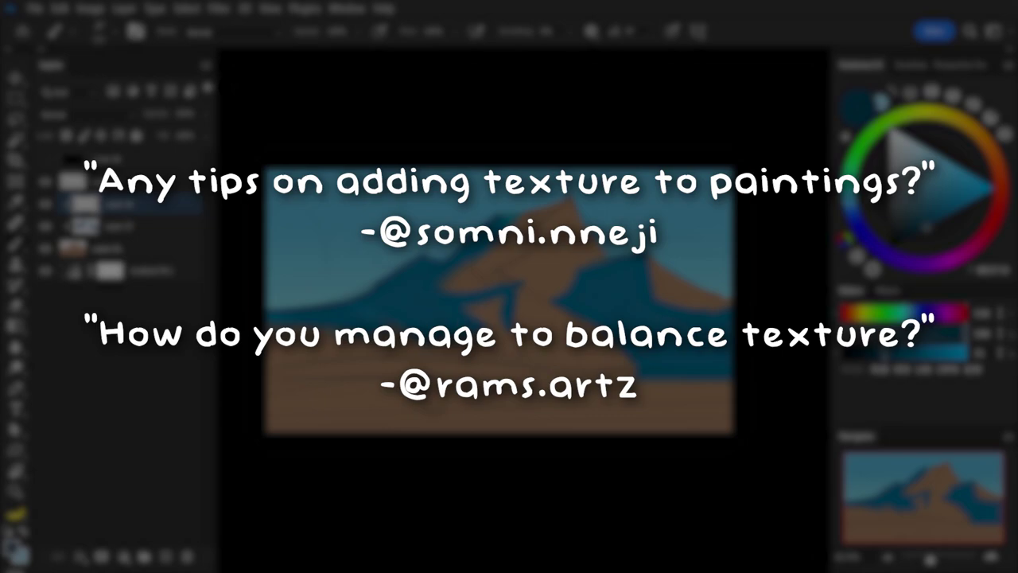
- Lasso the jagged treeline along the mountain's foot on Layer 28, fill it with dark blue #003F59, and deselect
{"action": "key", "text": "l"}
{"action": "mouse_move", "coordinate": [511, 308]}
{"action": "left_mouse_down"}
{"action": "mouse_move", "coordinate": [503, 323]}
{"action": "mouse_move", "coordinate": [546, 366]}
{"action": "mouse_move", "coordinate": [554, 332]}
{"action": "mouse_move", "coordinate": [625, 355]}
{"action": "mouse_move", "coordinate": [652, 330]}
{"action": "mouse_move", "coordinate": [691, 361]}
{"action": "mouse_move", "coordinate": [746, 357]}
{"action": "mouse_move", "coordinate": [624, 367]}
{"action": "mouse_move", "coordinate": [528, 358]}
{"action": "left_mouse_up"}
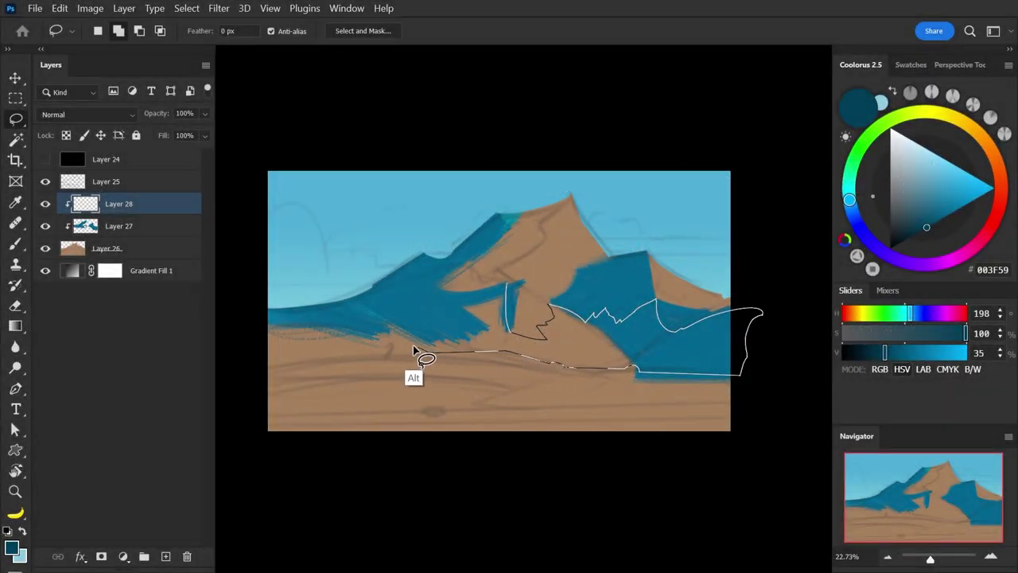
{"action": "mouse_move", "coordinate": [416, 350]}
{"action": "left_mouse_down"}
{"action": "mouse_move", "coordinate": [424, 311]}
{"action": "mouse_move", "coordinate": [482, 329]}
{"action": "mouse_move", "coordinate": [506, 285]}
{"action": "left_mouse_up"}
{"action": "key", "text": "b"}
{"action": "mouse_move", "coordinate": [438, 318]}
{"action": "left_mouse_down"}
{"action": "mouse_move", "coordinate": [489, 388]}
{"action": "mouse_move", "coordinate": [533, 357]}
{"action": "mouse_move", "coordinate": [600, 364]}
{"action": "mouse_move", "coordinate": [660, 349]}
{"action": "mouse_move", "coordinate": [752, 284]}
{"action": "left_mouse_up"}
{"action": "key", "text": "ctrl+d"}
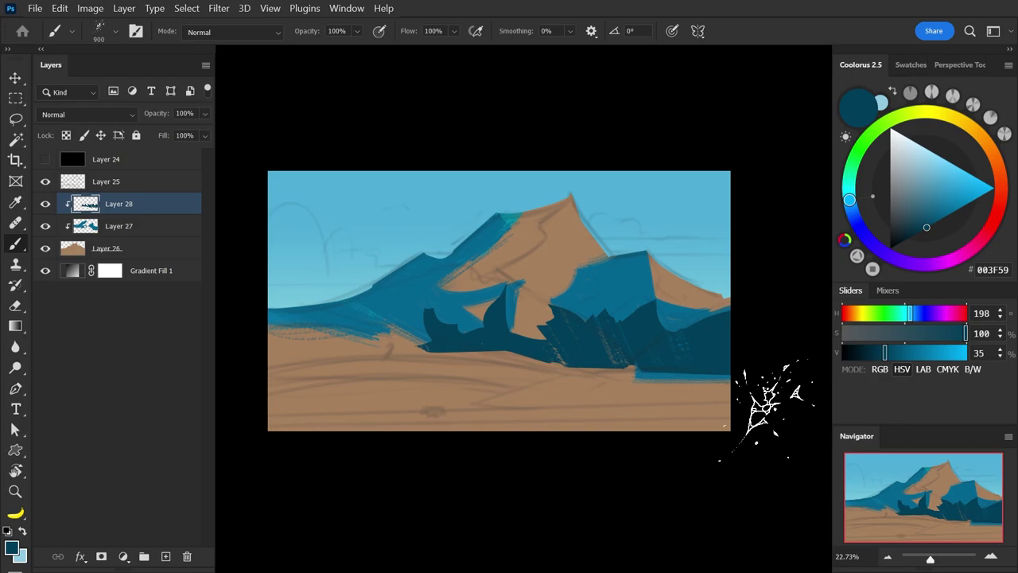
- Reduce the brush to 175 px and round off the left tree shapes by erasing and repainting their edges
{"action": "key", "text": "bracketleft"}
{"action": "key", "text": "bracketleft"}
{"action": "key", "text": "bracketleft"}
{"action": "key", "text": "bracketleft"}
{"action": "key", "text": "bracketleft"}
{"action": "key", "text": "bracketleft"}
{"action": "key", "text": "bracketleft"}
{"action": "key", "text": "bracketleft"}
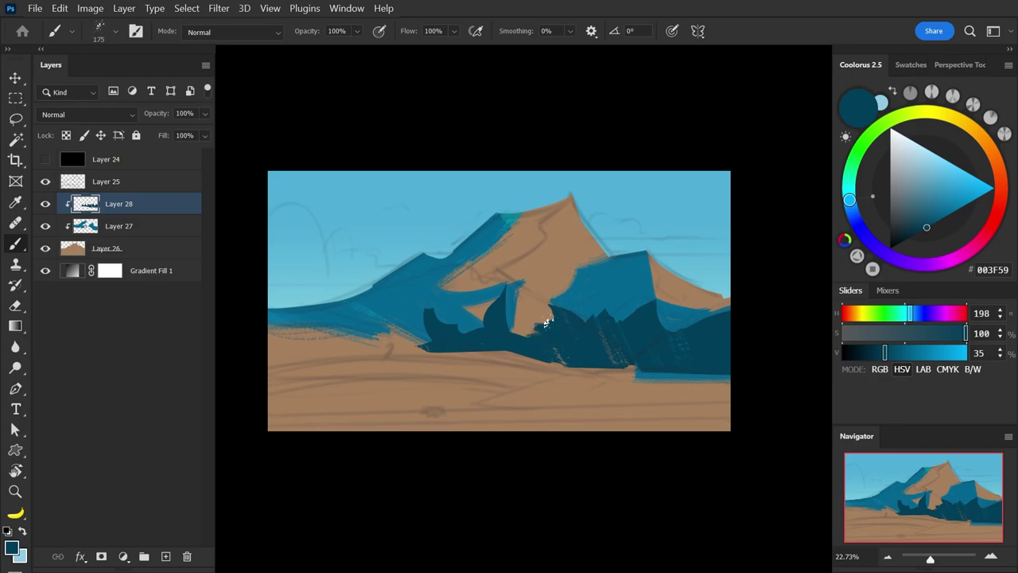
{"action": "key", "text": "e"}
{"action": "left_click_drag", "start_coordinate": [521, 320], "coordinate": [526, 303]}
{"action": "key", "text": "b"}
{"action": "key", "text": "e"}
{"action": "left_click_drag", "start_coordinate": [430, 321], "coordinate": [434, 295]}
{"action": "key", "text": "b"}
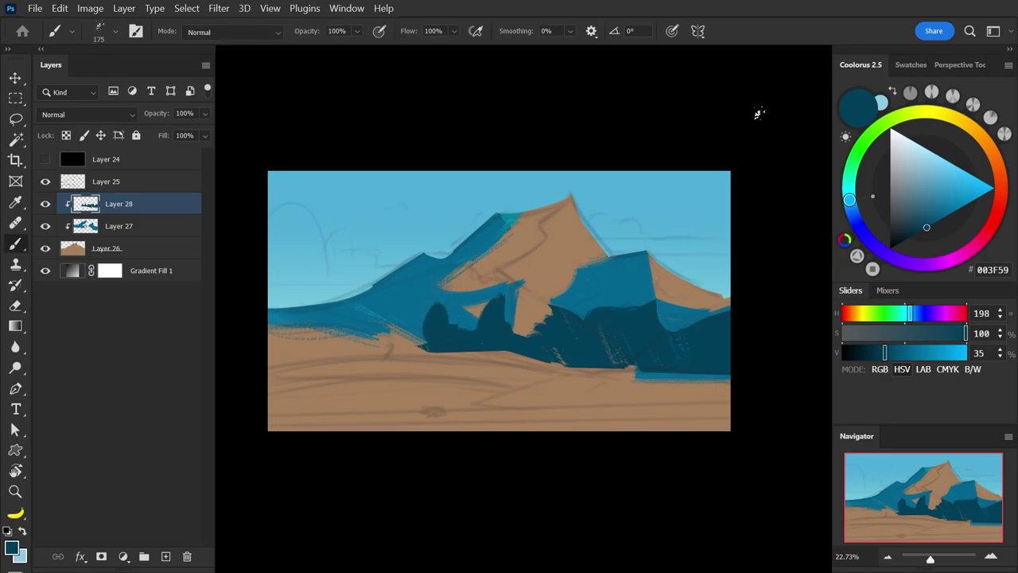
- Refine the treetops below the right-hand peak in dark blue
{"action": "key", "text": "e"}
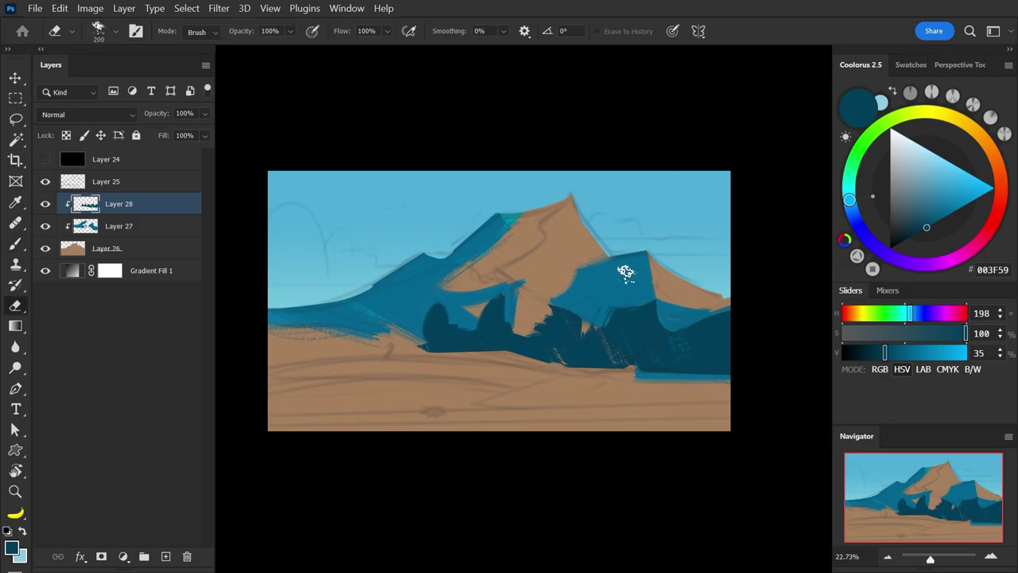
{"action": "key", "text": "b"}
{"action": "left_click_drag", "start_coordinate": [587, 330], "coordinate": [602, 318]}
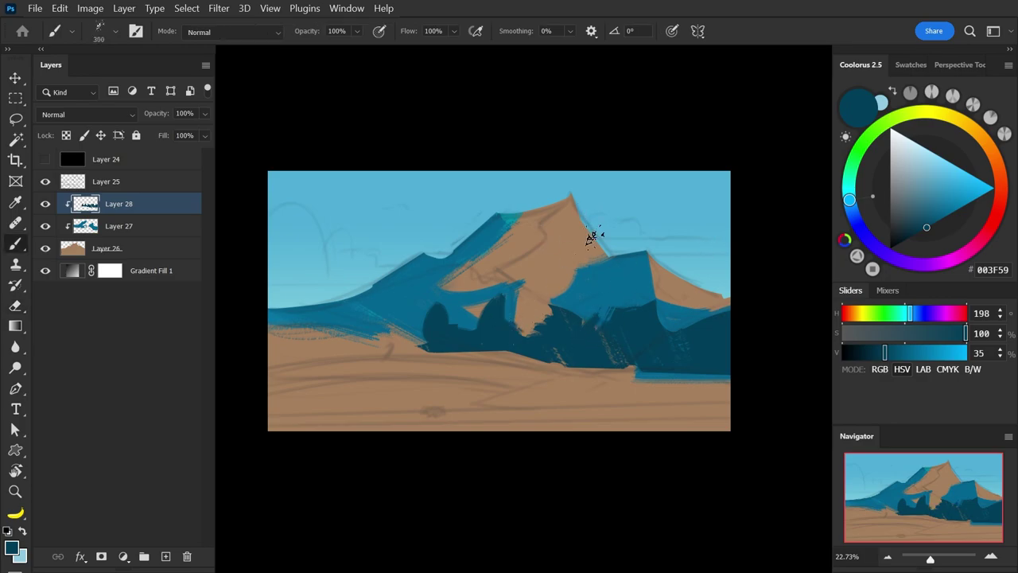
- Add a new clipped layer directly above the brown mountain base, Layer 26
{"action": "key", "text": "alt+bracketleft"}
{"action": "key", "text": "alt+bracketleft"}
{"action": "key", "text": "ctrl+shift+alt+n"}
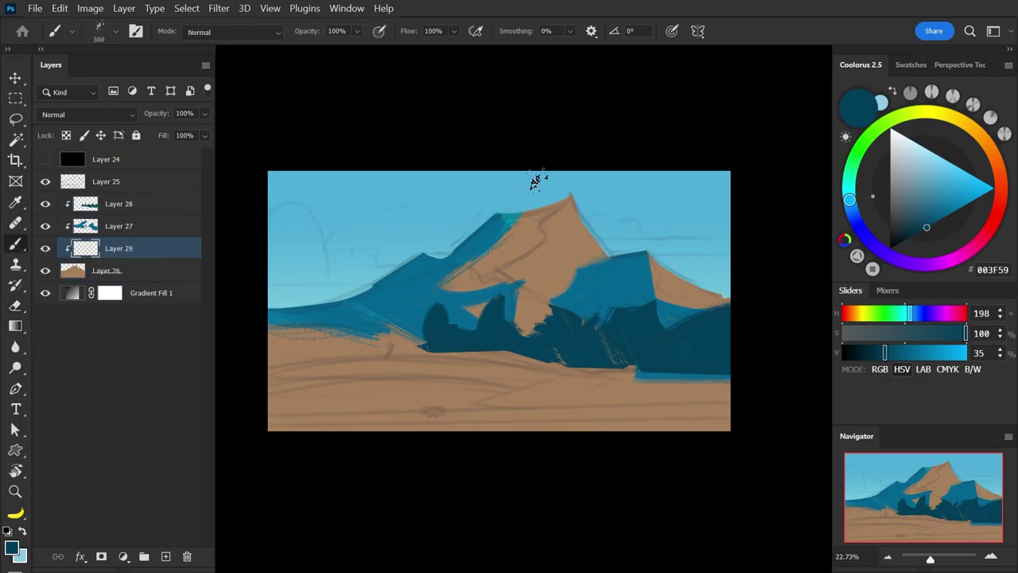
- Paint peach #F2D1B4 highlights on the sunlit faces of the main summit and the right-hand peak
{"action": "left_click", "coordinate": [572, 243], "text": "alt"}
{"action": "left_click_drag", "start_coordinate": [568, 203], "coordinate": [590, 257]}
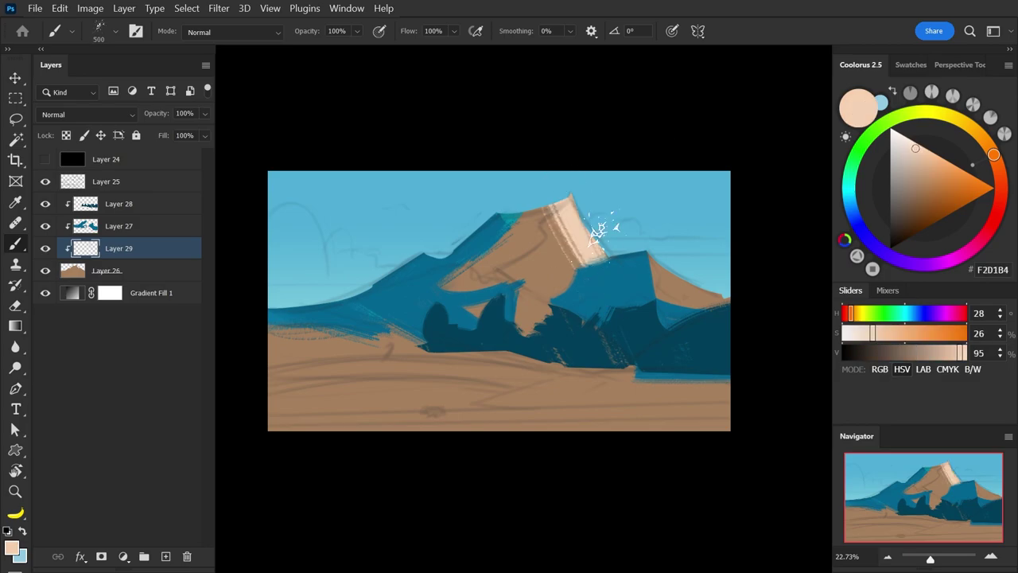
{"action": "left_click_drag", "start_coordinate": [554, 222], "coordinate": [574, 270]}
{"action": "left_click_drag", "start_coordinate": [655, 266], "coordinate": [715, 301]}
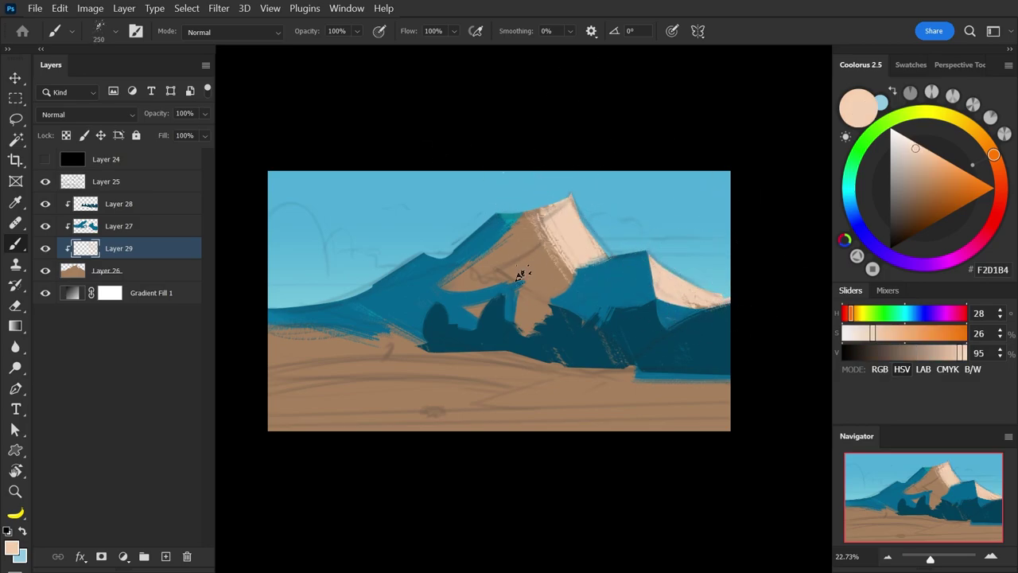
- Extend the peach #F2D1B4 highlight down and across the main summit's sunlit face
{"action": "key", "text": "bracketleft"}
{"action": "mouse_move", "coordinate": [505, 271]}
{"action": "left_mouse_down"}
{"action": "mouse_move", "coordinate": [566, 295]}
{"action": "mouse_move", "coordinate": [531, 247]}
{"action": "mouse_move", "coordinate": [580, 304]}
{"action": "mouse_move", "coordinate": [584, 295]}
{"action": "mouse_move", "coordinate": [554, 235]}
{"action": "mouse_move", "coordinate": [505, 188]}
{"action": "mouse_move", "coordinate": [550, 267]}
{"action": "mouse_move", "coordinate": [535, 271]}
{"action": "mouse_move", "coordinate": [563, 279]}
{"action": "left_mouse_up"}
{"action": "key", "text": "bracketleft"}
{"action": "key", "text": "bracketright"}
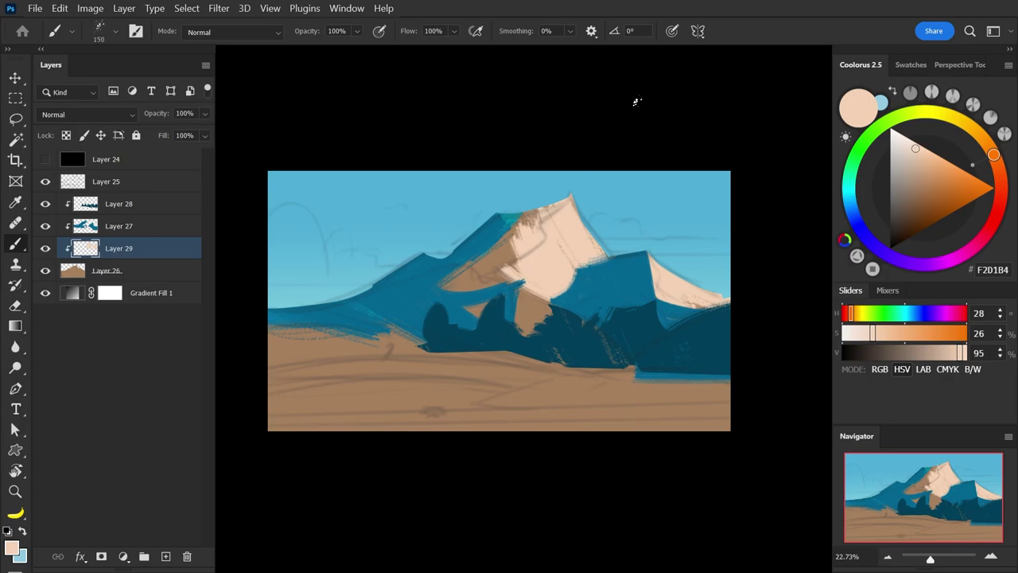
- Paint blue #026691 over the brown ridge beside the main summit on Layer 27, and flip the canvas horizontally
{"action": "left_click", "coordinate": [493, 248], "text": "ctrl"}
{"action": "left_click", "coordinate": [493, 248], "text": "alt"}
{"action": "key", "text": "bracketright"}
{"action": "key", "text": "bracketright"}
{"action": "key", "text": "bracketright"}
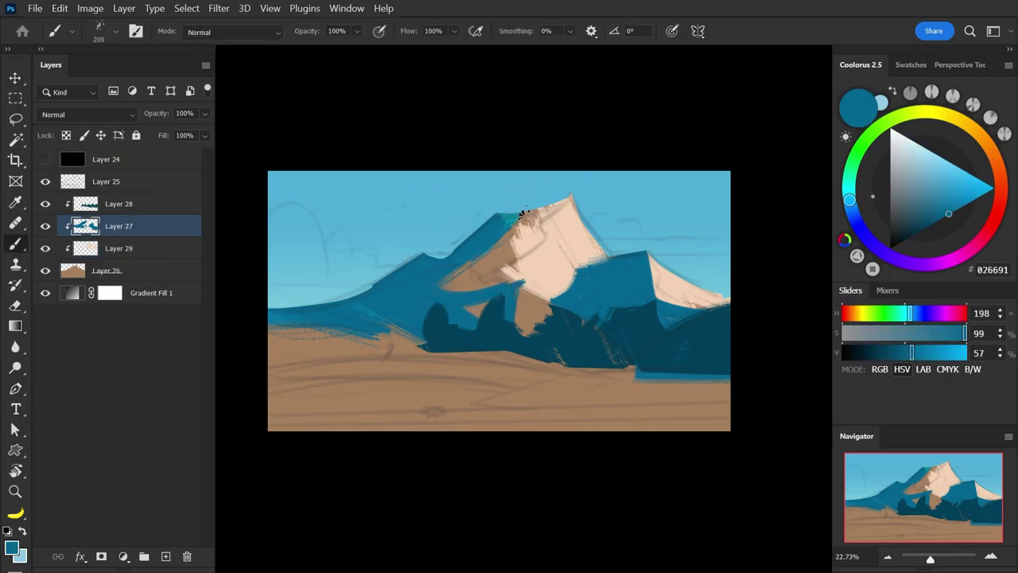
{"action": "mouse_move", "coordinate": [499, 234]}
{"action": "left_mouse_down"}
{"action": "mouse_move", "coordinate": [560, 204]}
{"action": "mouse_move", "coordinate": [541, 238]}
{"action": "mouse_move", "coordinate": [481, 266]}
{"action": "left_mouse_up"}
{"action": "key", "text": "bracketleft"}
{"action": "key", "text": "bracketleft"}
{"action": "key", "text": "ctrl+shift+h"}
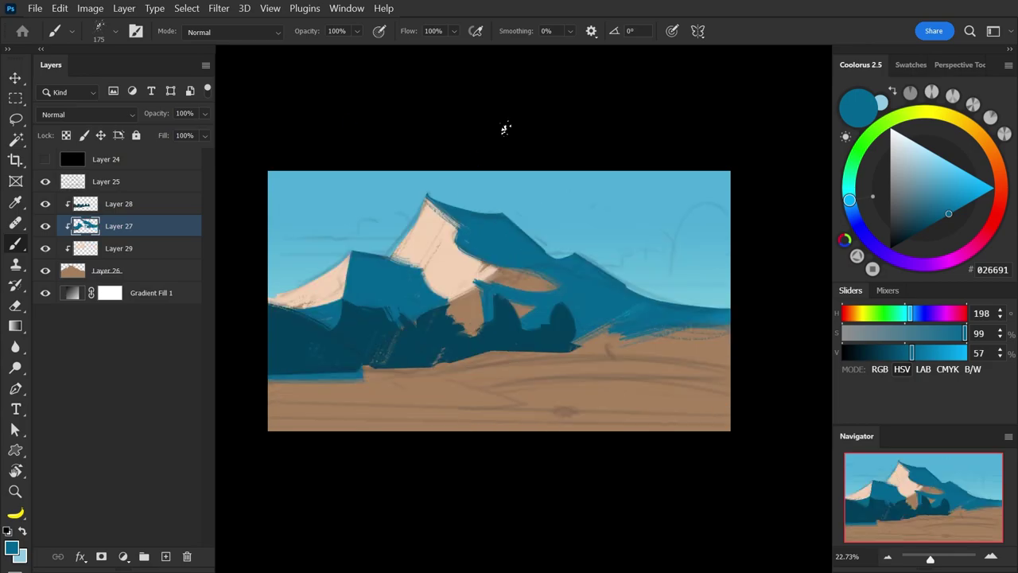
- Paint a peach #F2D1B4 highlight along the foot of the long right-hand slope on Layer 29
{"action": "left_click", "coordinate": [458, 260], "text": "ctrl"}
{"action": "left_click", "coordinate": [448, 270], "text": "alt"}
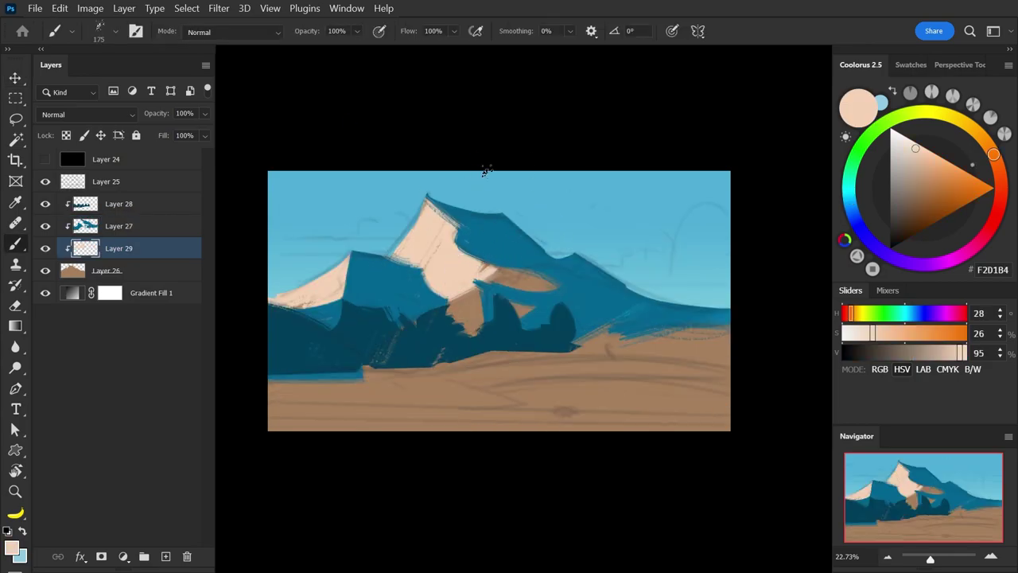
{"action": "left_click_drag", "start_coordinate": [652, 297], "coordinate": [719, 276]}
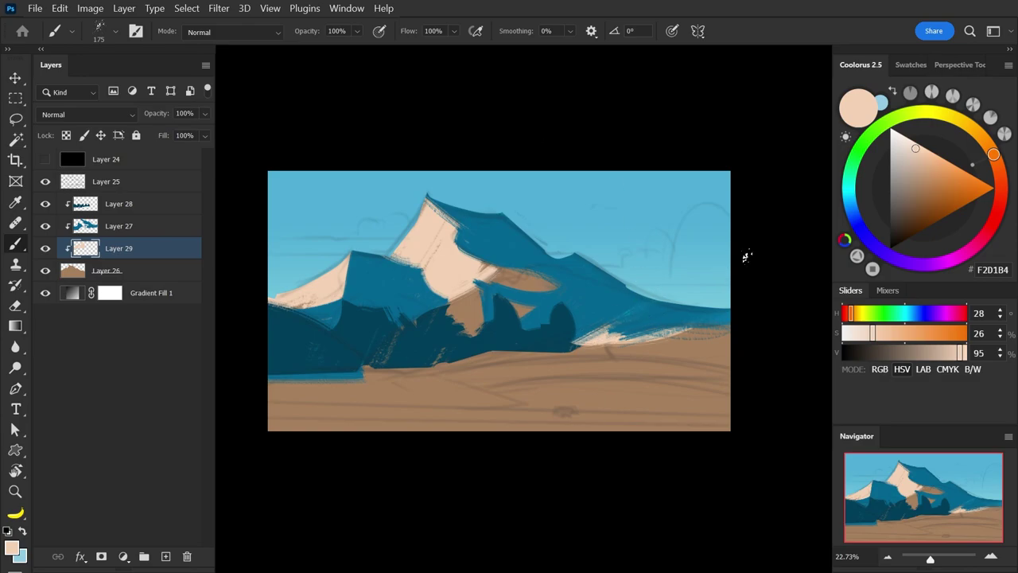
{"action": "left_click", "coordinate": [559, 393], "text": "ctrl"}
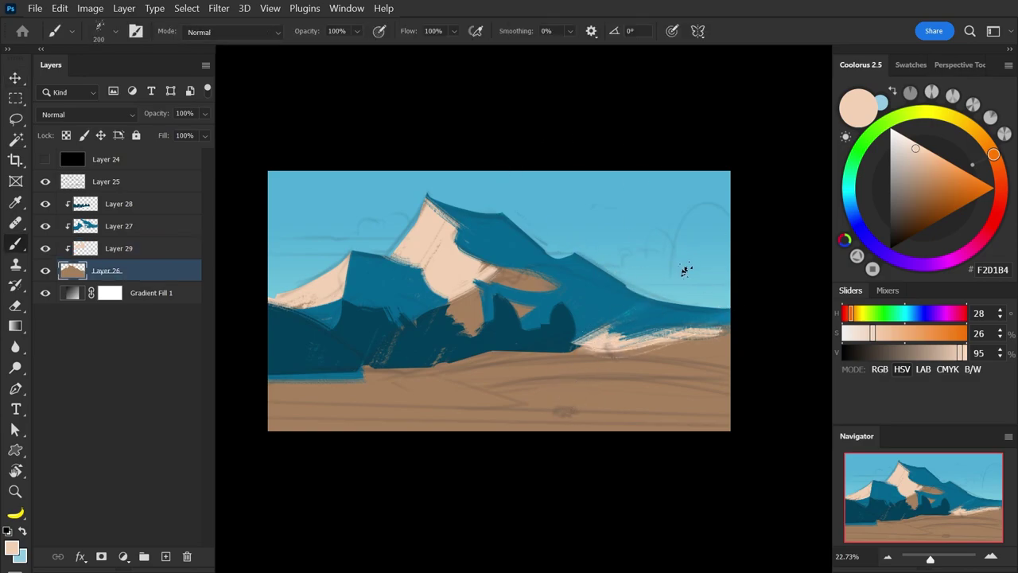
{"action": "left_click", "coordinate": [382, 286], "text": "ctrl"}
{"action": "left_click", "coordinate": [468, 268], "text": "ctrl"}
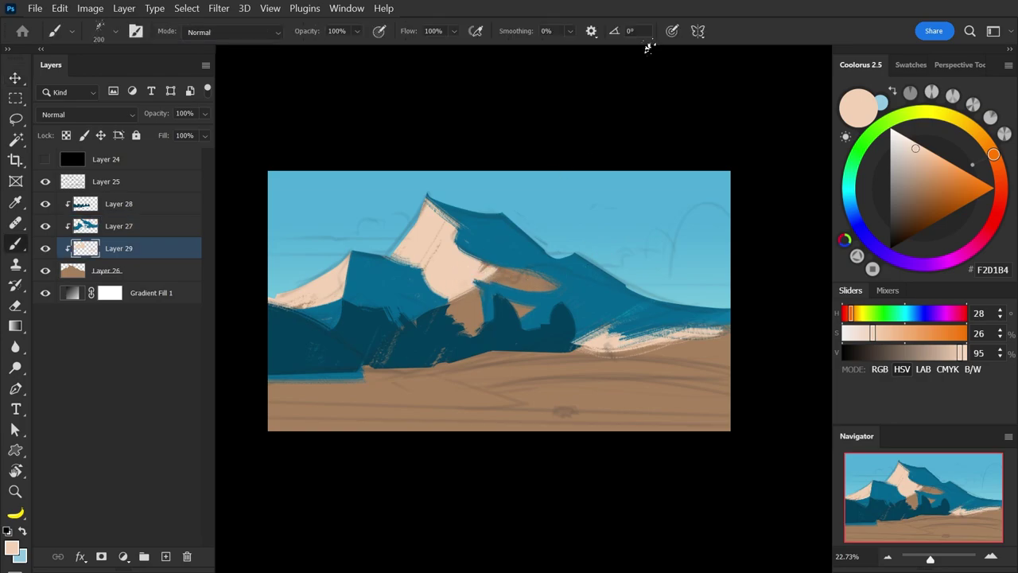
- Add a clipped layer directly above Layer 26 and stroke tan #D29662 over the brown rock patches below the summit
{"action": "left_click", "coordinate": [472, 311], "text": "alt"}
{"action": "left_click", "coordinate": [936, 176]}
{"action": "key", "text": "ctrl+shift+alt+n"}
{"action": "key", "text": "ctrl+bracketleft"}
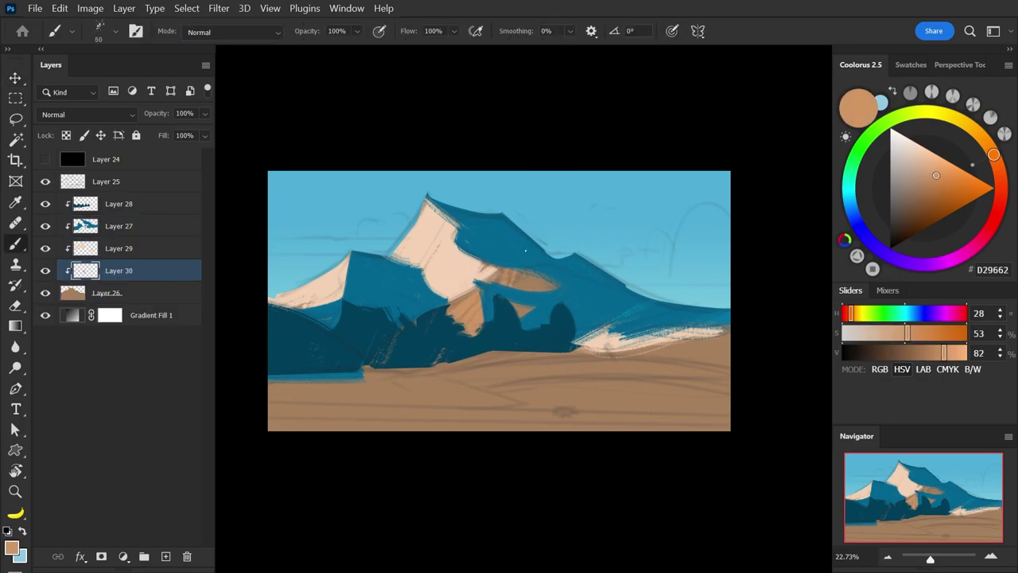
- Lower the opacity of the sketch layer, Layer 25
{"action": "left_click", "coordinate": [151, 182]}
{"action": "left_click", "coordinate": [204, 114]}
{"action": "left_click_drag", "start_coordinate": [164, 132], "coordinate": [139, 132]}
- Paint a tan #D29662 band on Layer 30 along the sandy plain at the mountain's foot, with an enlarged brush
{"action": "left_click", "coordinate": [152, 275]}
{"action": "key", "text": "bracketright"}
{"action": "key", "text": "bracketright"}
{"action": "left_click_drag", "start_coordinate": [619, 348], "coordinate": [557, 355]}
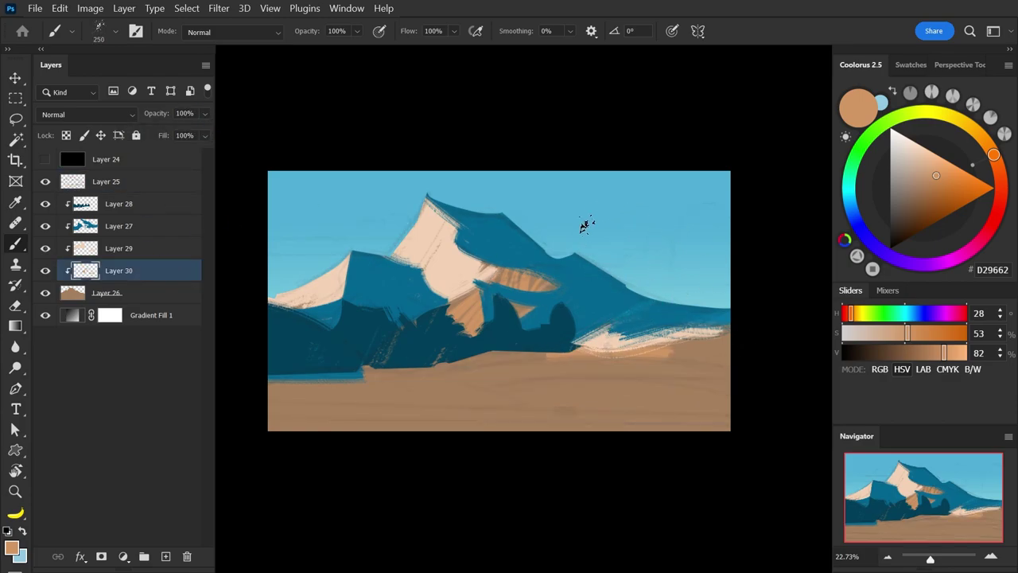
{"action": "left_click_drag", "start_coordinate": [491, 358], "coordinate": [735, 350]}
- Add lighter tan #DFA776 strokes to the sandy plain with a 150 px brush
{"action": "left_click", "coordinate": [933, 167]}
{"action": "key", "text": "bracketleft"}
{"action": "key", "text": "bracketleft"}
{"action": "key", "text": "bracketleft"}
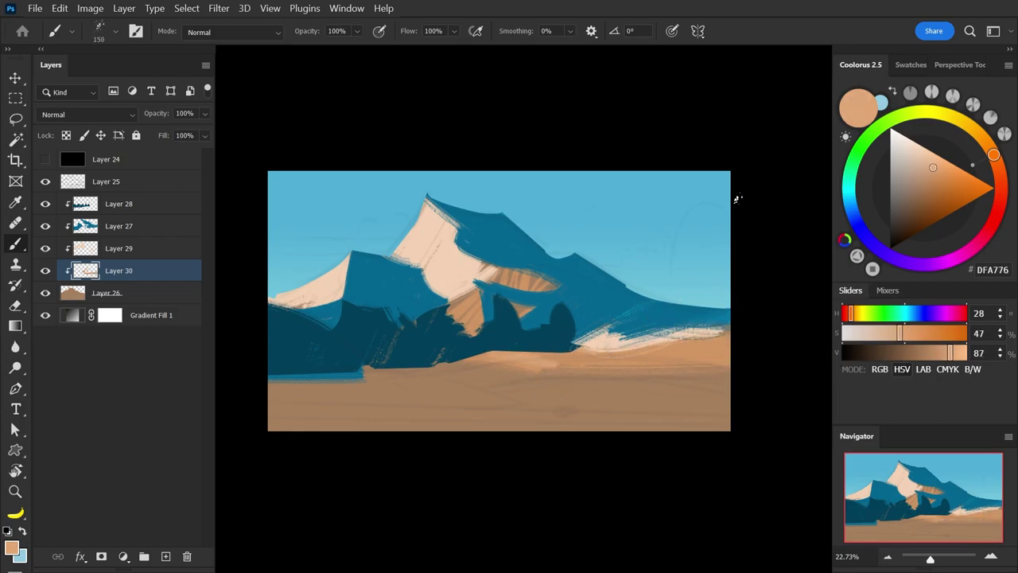
{"action": "left_click_drag", "start_coordinate": [651, 361], "coordinate": [706, 357]}
- Brighten the sandy plain with a long light orange-tan stroke reaching the right edge of the painting
{"action": "left_click", "coordinate": [680, 341], "text": "alt"}
{"action": "left_click", "coordinate": [936, 163]}
{"action": "key", "text": "bracketright"}
{"action": "key", "text": "bracketright"}
{"action": "mouse_move", "coordinate": [508, 359]}
{"action": "left_mouse_down"}
{"action": "mouse_move", "coordinate": [623, 369]}
{"action": "mouse_move", "coordinate": [728, 350]}
{"action": "left_mouse_up"}
{"action": "left_click_drag", "start_coordinate": [725, 360], "coordinate": [709, 430]}
{"action": "key", "text": "ctrl+z"}
{"action": "left_click", "coordinate": [897, 134]}
{"action": "left_click_drag", "start_coordinate": [630, 372], "coordinate": [674, 404]}
{"action": "key", "text": "ctrl+z"}
- Sample the light tan from the sandy plain and streak it along the plain's upper right part
{"action": "left_click", "coordinate": [653, 348], "text": "alt"}
{"action": "left_click_drag", "start_coordinate": [652, 348], "coordinate": [731, 343]}
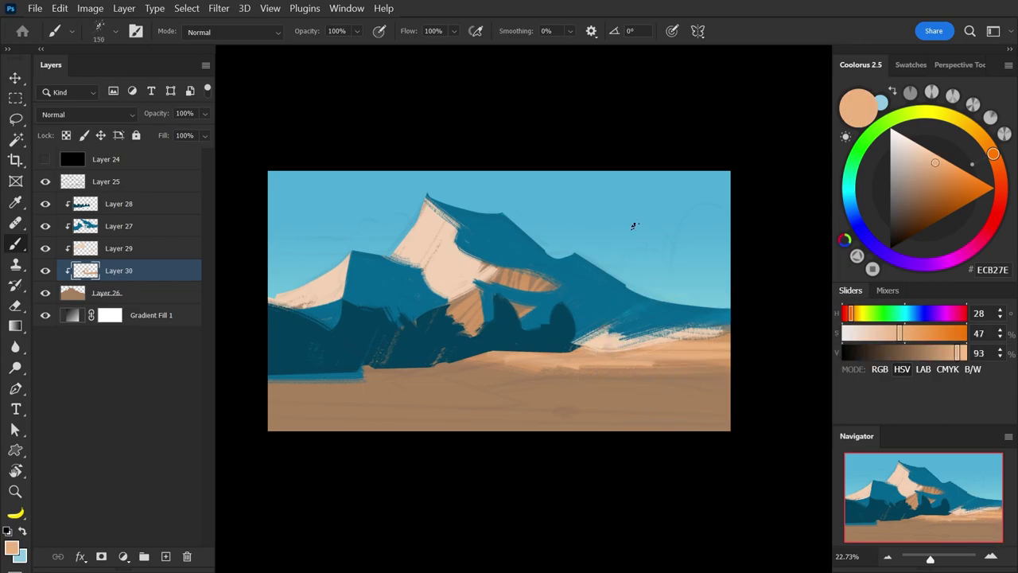
- Add a clipped layer directly above Layer 26 and paint a dark blue #013E58 water band across the left foreground
{"action": "key", "text": "ctrl+shift+alt+n"}
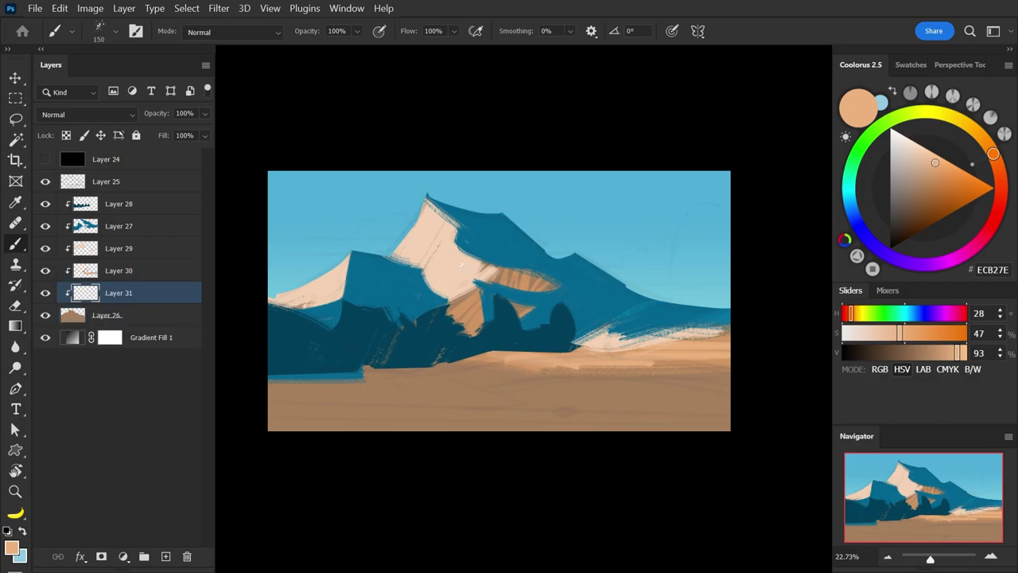
{"action": "left_click", "coordinate": [499, 334], "text": "alt"}
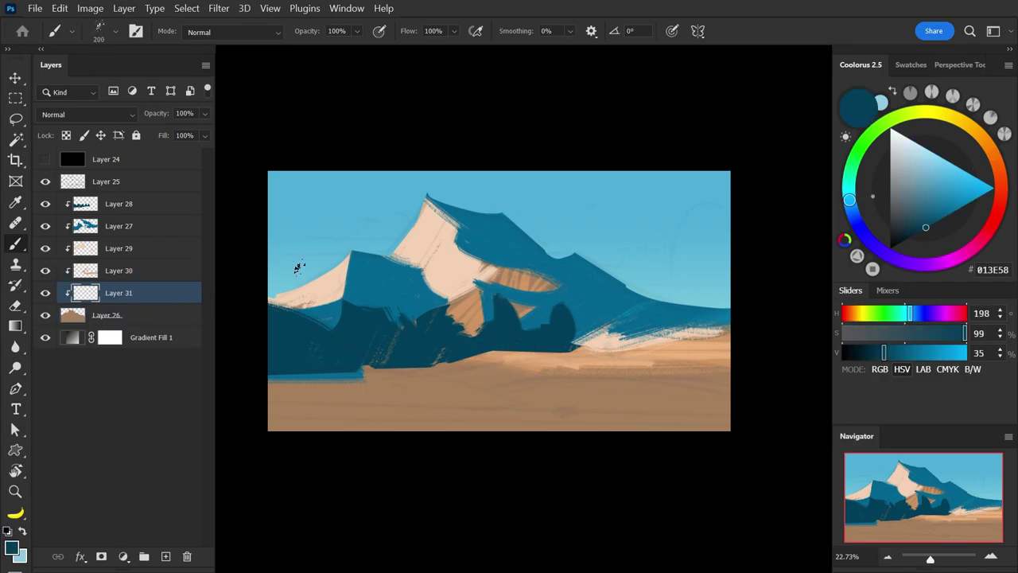
{"action": "key", "text": "bracketright"}
{"action": "key", "text": "bracketright"}
{"action": "key", "text": "bracketright"}
{"action": "key", "text": "bracketright"}
{"action": "key", "text": "bracketright"}
{"action": "key", "text": "bracketright"}
{"action": "key", "text": "bracketright"}
{"action": "key", "text": "bracketright"}
{"action": "left_click_drag", "start_coordinate": [258, 386], "coordinate": [561, 383]}
- Extend the dark blue water to the right edge and fill the lower-left foreground with it
{"action": "key", "text": "bracketleft"}
{"action": "key", "text": "bracketleft"}
{"action": "key", "text": "bracketleft"}
{"action": "key", "text": "bracketleft"}
{"action": "left_click_drag", "start_coordinate": [264, 400], "coordinate": [628, 398]}
{"action": "mouse_move", "coordinate": [519, 382]}
{"action": "left_mouse_down"}
{"action": "mouse_move", "coordinate": [612, 403]}
{"action": "mouse_move", "coordinate": [736, 387]}
{"action": "left_mouse_up"}
{"action": "left_click_drag", "start_coordinate": [587, 384], "coordinate": [730, 380]}
{"action": "key", "text": "e"}
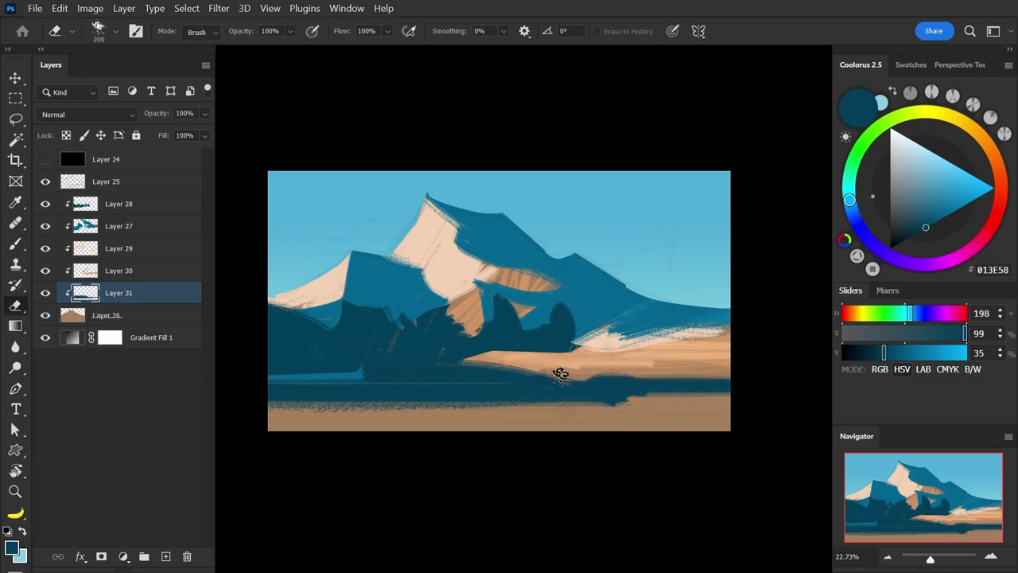
{"action": "key", "text": "b"}
{"action": "mouse_move", "coordinate": [603, 400]}
{"action": "left_mouse_down"}
{"action": "mouse_move", "coordinate": [552, 414]}
{"action": "mouse_move", "coordinate": [547, 437]}
{"action": "mouse_move", "coordinate": [550, 417]}
{"action": "left_mouse_up"}
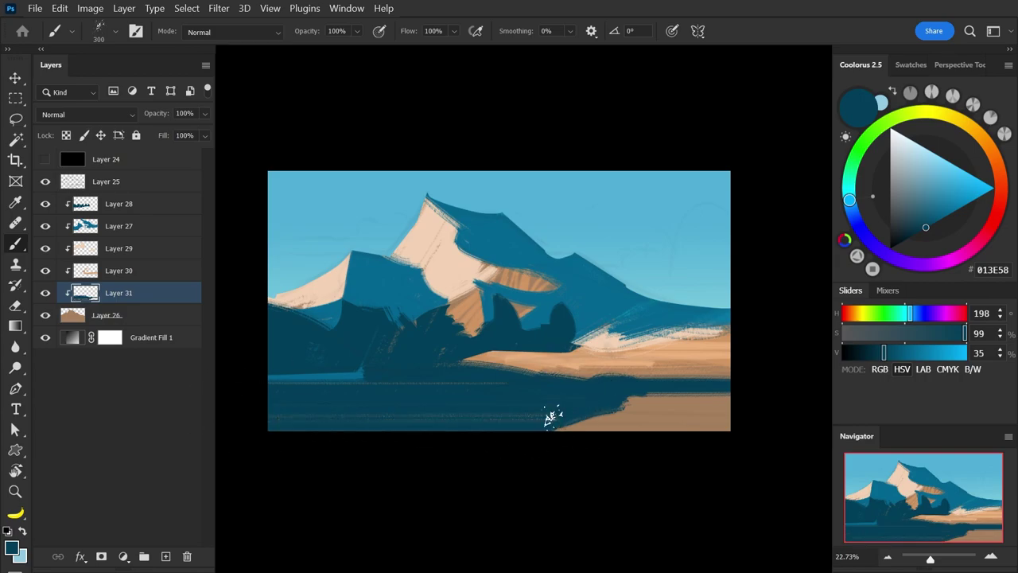
- Paint navy #0B2744 streaks along the dark water on Layer 31
{"action": "key", "text": "v"}
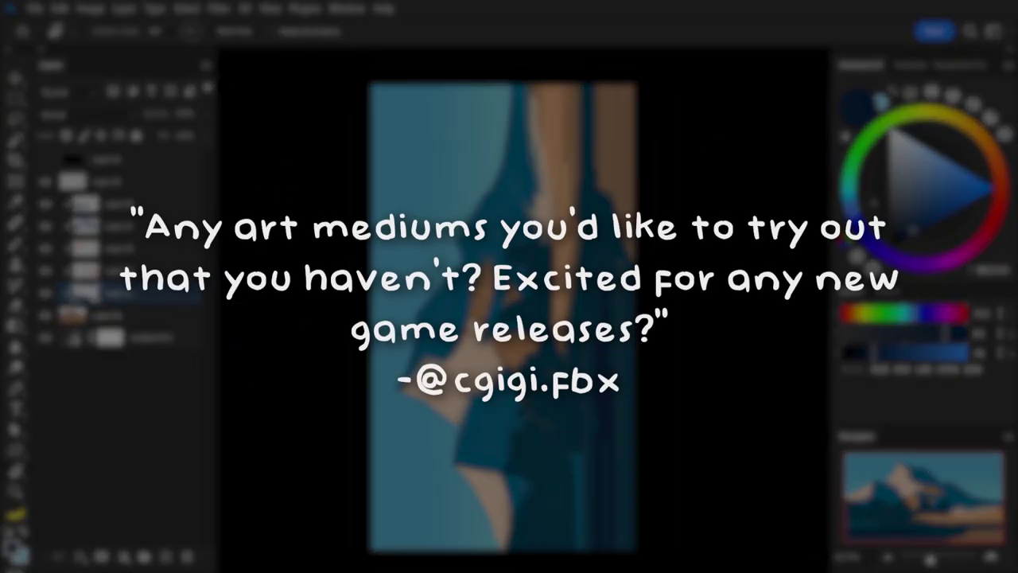
{"action": "key", "text": "b"}
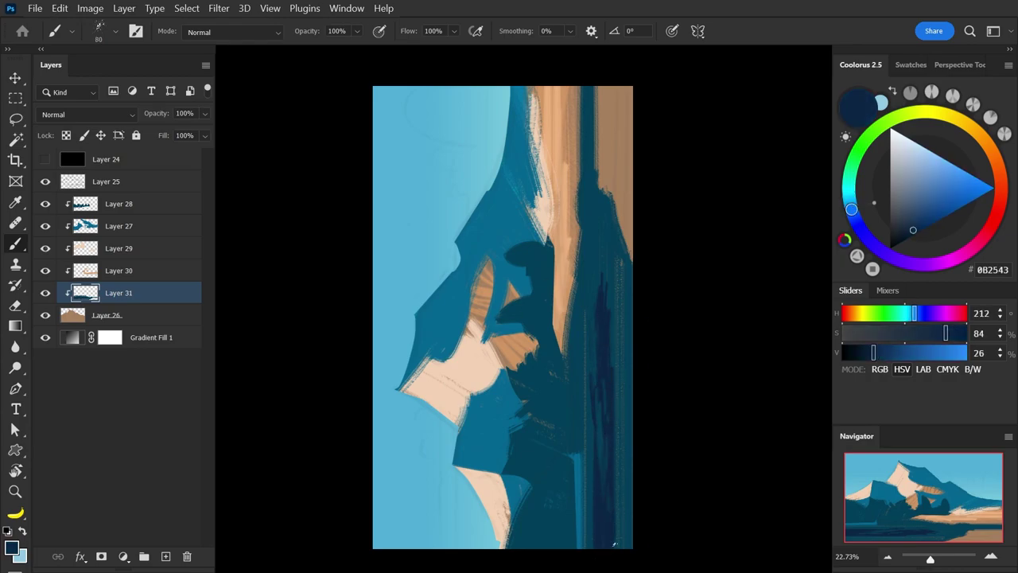
{"action": "left_click", "coordinate": [608, 300], "text": "alt"}
{"action": "left_click", "coordinate": [604, 355], "text": "alt"}
{"action": "left_click_drag", "start_coordinate": [609, 260], "coordinate": [609, 282]}
{"action": "key", "text": "r"}
{"action": "mouse_move", "coordinate": [528, 113]}
{"action": "left_mouse_down"}
{"action": "mouse_move", "coordinate": [732, 307]}
{"action": "mouse_move", "coordinate": [699, 168]}
{"action": "mouse_move", "coordinate": [588, 127]}
{"action": "mouse_move", "coordinate": [599, 224]}
{"action": "left_mouse_up"}
{"action": "key", "text": "b"}
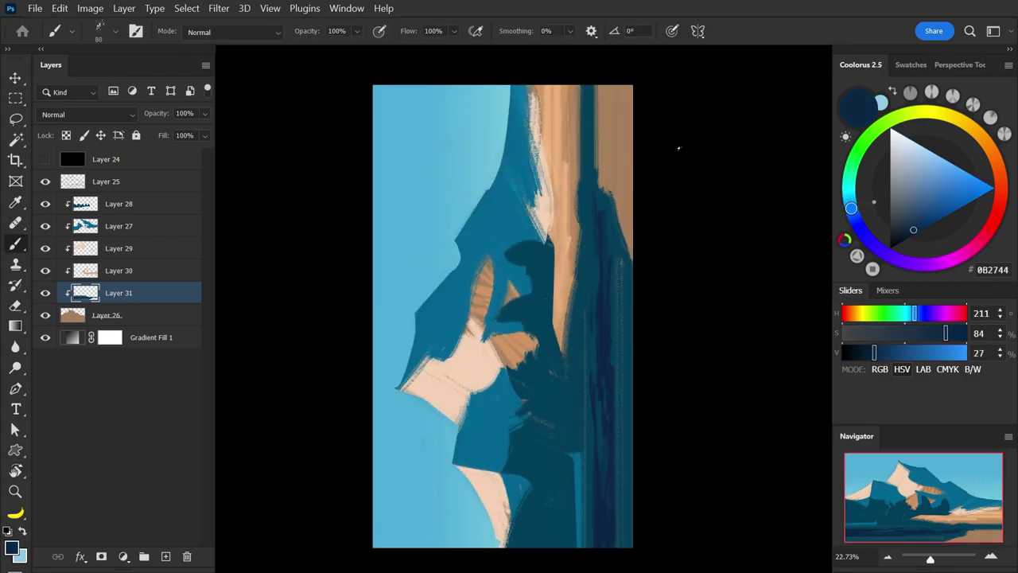
- Paint reddish-brown #C27A4C streaks along the outer part of the sandy plain on Layer 30
{"action": "left_click_drag", "start_coordinate": [677, 148], "coordinate": [662, 158]}
{"action": "left_click", "coordinate": [563, 133], "text": "alt"}
{"action": "left_click", "coordinate": [536, 110], "text": "alt"}
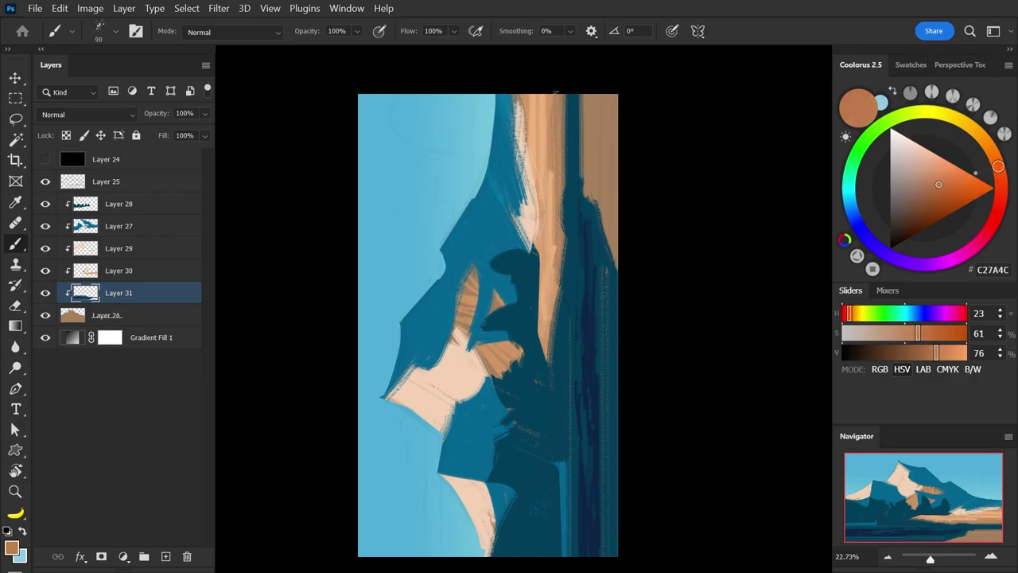
{"action": "left_click", "coordinate": [152, 271]}
{"action": "left_click_drag", "start_coordinate": [552, 100], "coordinate": [549, 175]}
{"action": "left_click_drag", "start_coordinate": [551, 133], "coordinate": [549, 198]}
- Blend the sandy plain's streaks with colours sampled from it, carrying the strokes towards the treeline
{"action": "left_click", "coordinate": [545, 144], "text": "alt"}
{"action": "left_click_drag", "start_coordinate": [547, 97], "coordinate": [550, 178]}
{"action": "left_click", "coordinate": [547, 143], "text": "alt"}
{"action": "left_click", "coordinate": [555, 161], "text": "alt"}
{"action": "left_click_drag", "start_coordinate": [552, 99], "coordinate": [554, 276]}
{"action": "left_click", "coordinate": [553, 135], "text": "alt"}
{"action": "left_click_drag", "start_coordinate": [552, 231], "coordinate": [550, 289]}
{"action": "left_click_drag", "start_coordinate": [539, 98], "coordinate": [537, 175]}
- Paint golden-orange #CC8E49 streaks into the shallow water and along the near shore on Layer 30
{"action": "left_click", "coordinate": [602, 120], "text": "alt"}
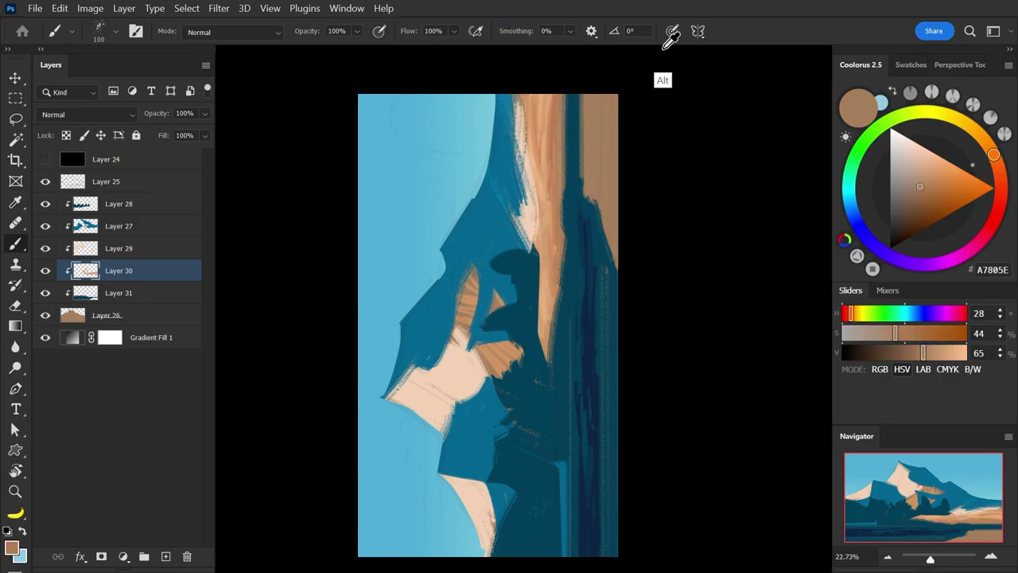
{"action": "left_click", "coordinate": [943, 183]}
{"action": "left_click", "coordinate": [989, 146]}
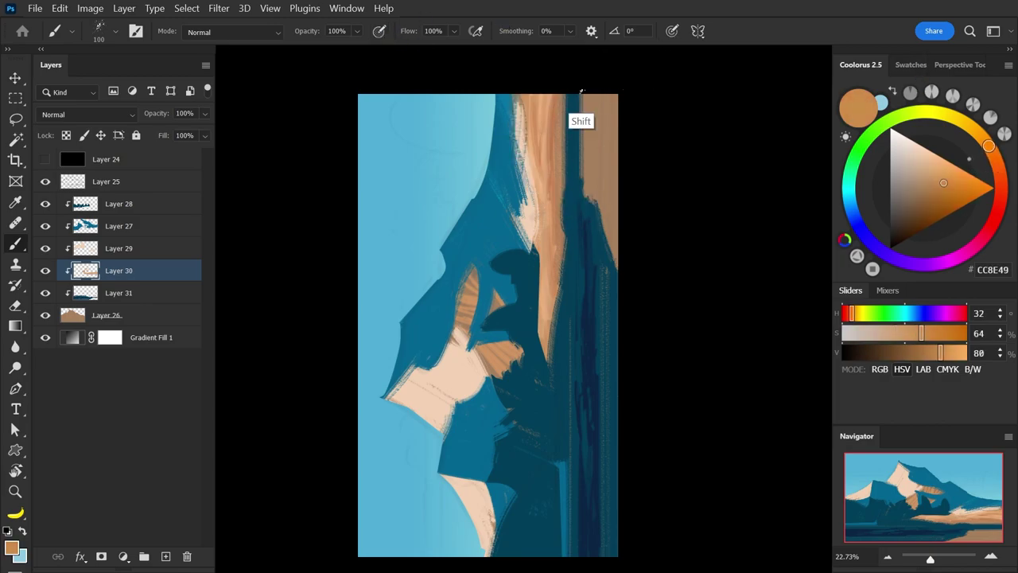
{"action": "scroll", "coordinate": [579, 131], "scroll_direction": "up", "scroll_amount": 1}
{"action": "left_click_drag", "start_coordinate": [582, 106], "coordinate": [583, 190]}
{"action": "left_click_drag", "start_coordinate": [587, 108], "coordinate": [587, 173]}
{"action": "left_click_drag", "start_coordinate": [615, 330], "coordinate": [612, 114]}
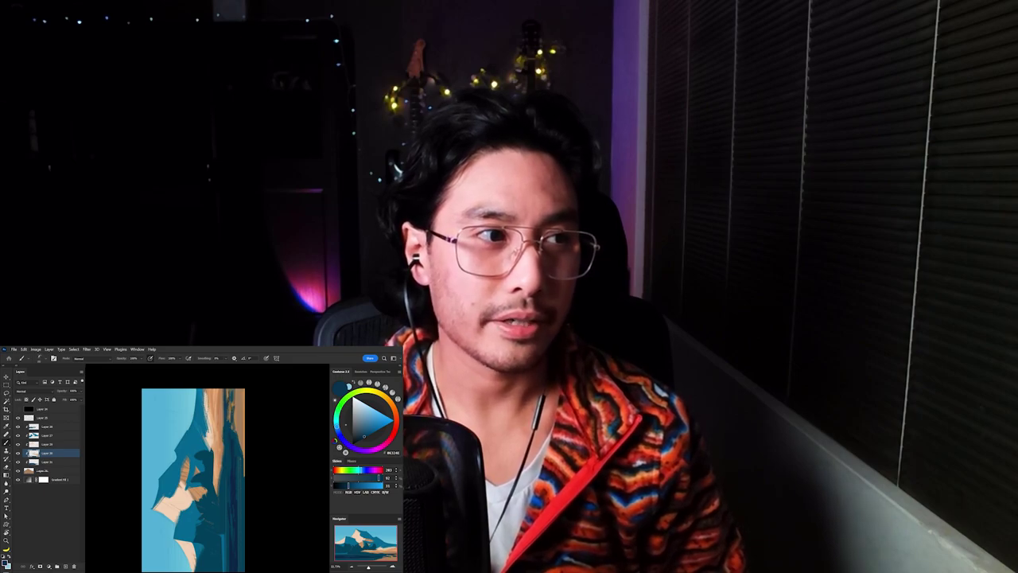
{"action": "key", "text": "r"}
{"action": "left_click_drag", "start_coordinate": [249, 396], "coordinate": [275, 514]}
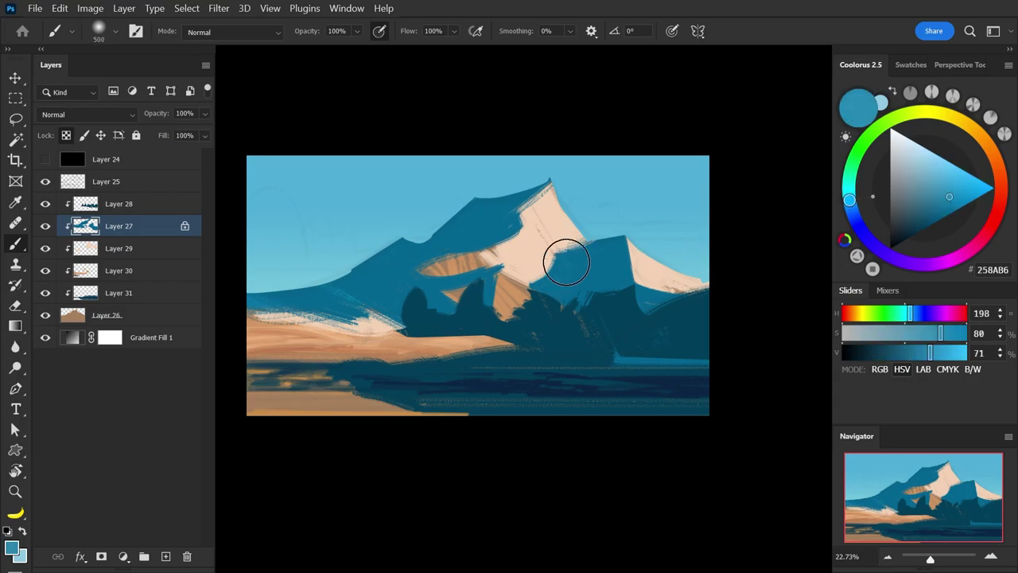
- Texture the main summit's sunlit face on Layer 29 with alternating tan #D29662 and peach #F2D1B4 strokes
{"action": "key", "text": "e"}
{"action": "key", "text": "b"}
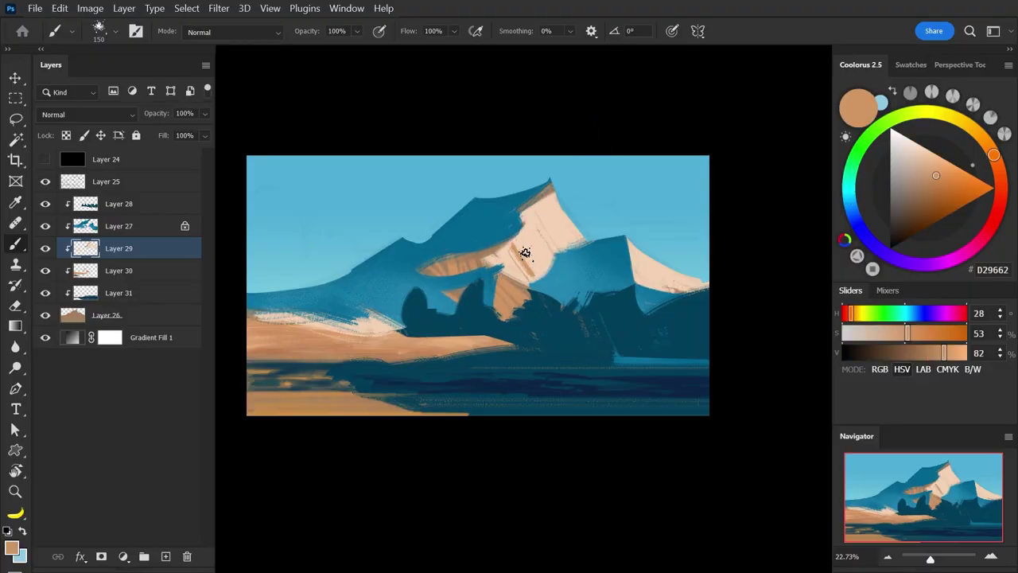
{"action": "left_click", "coordinate": [526, 233], "text": "alt"}
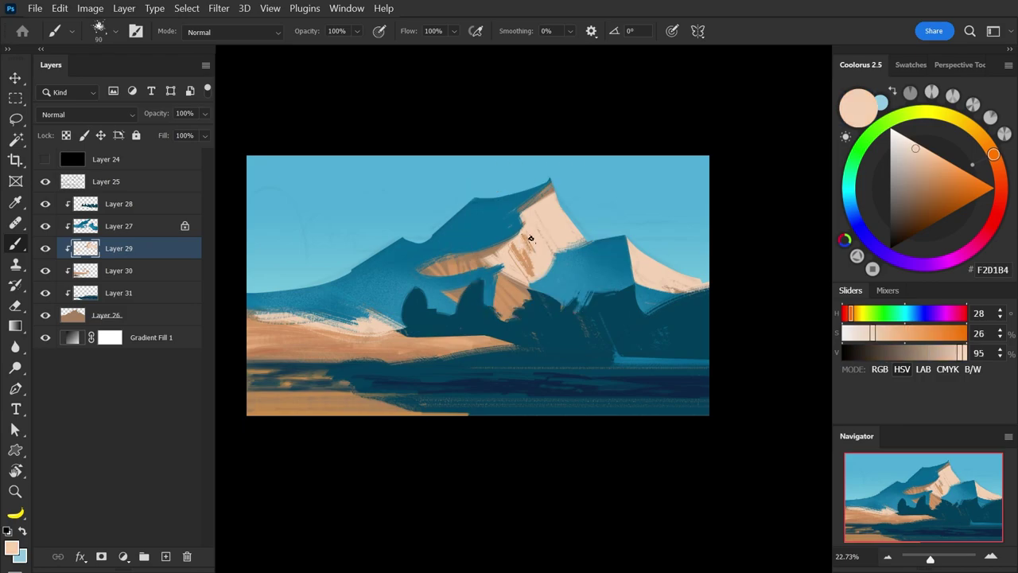
{"action": "left_click", "coordinate": [512, 246], "text": "alt"}
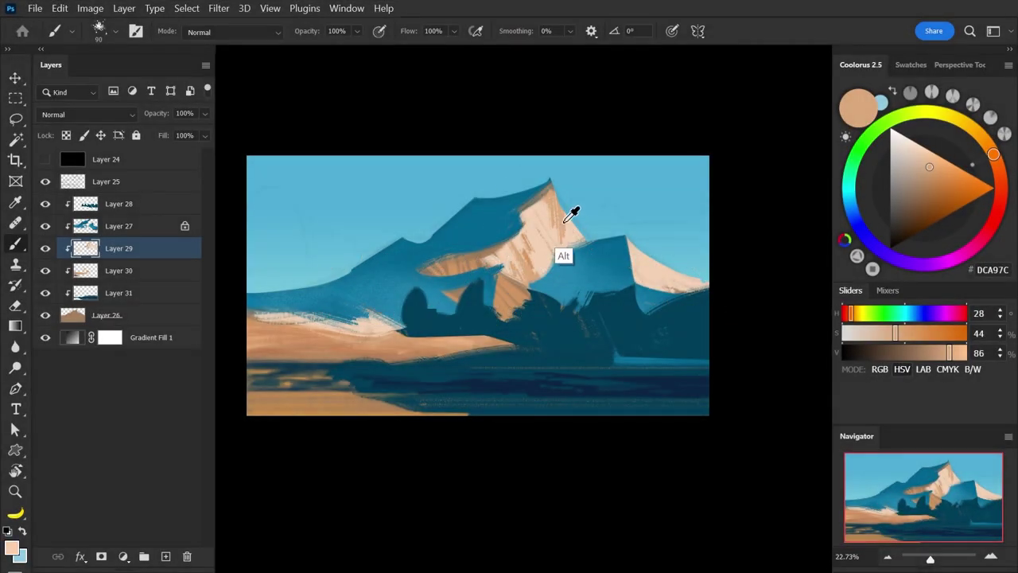
{"action": "left_click", "coordinate": [565, 220], "text": "alt"}
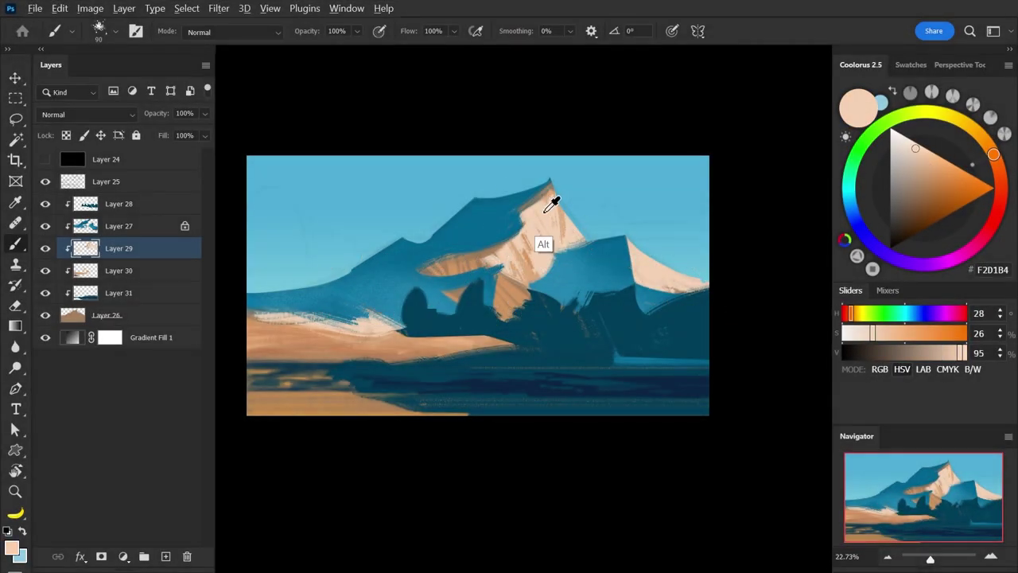
{"action": "left_click", "coordinate": [573, 246], "text": "alt"}
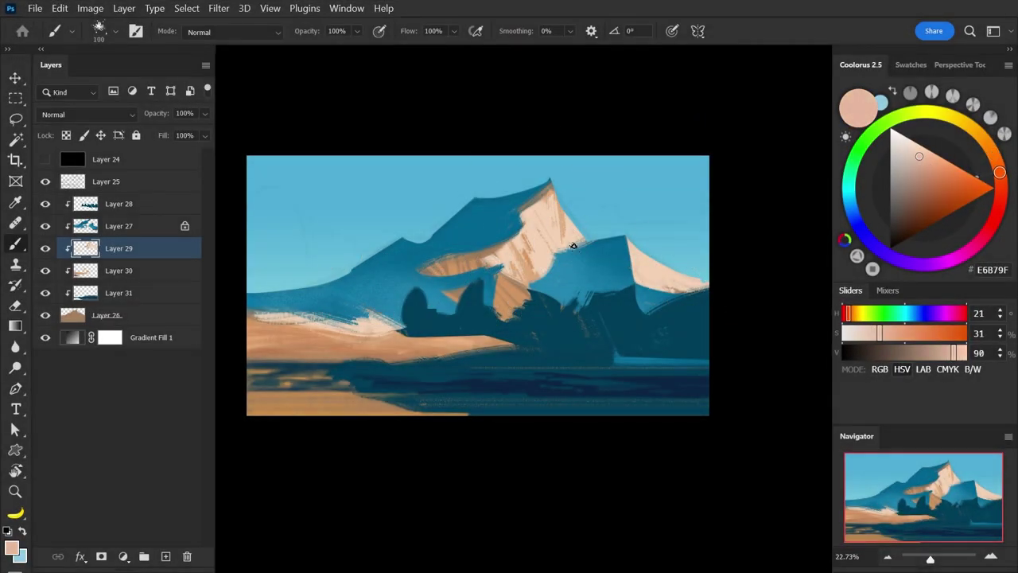
- Blend the summit's sunlit side below the peak with sampled pinkish and peach tones, using a smaller brush
{"action": "left_click", "coordinate": [550, 197], "text": "alt"}
{"action": "mouse_move", "coordinate": [548, 191]}
{"action": "left_mouse_down"}
{"action": "mouse_move", "coordinate": [555, 229]}
{"action": "mouse_move", "coordinate": [563, 222]}
{"action": "mouse_move", "coordinate": [559, 250]}
{"action": "mouse_move", "coordinate": [569, 228]}
{"action": "left_mouse_up"}
{"action": "left_click", "coordinate": [566, 256], "text": "alt"}
{"action": "left_click", "coordinate": [569, 231], "text": "alt"}
{"action": "left_click", "coordinate": [568, 259], "text": "alt"}
{"action": "left_click", "coordinate": [571, 228], "text": "alt"}
{"action": "key", "text": "["}
{"action": "left_click", "coordinate": [627, 257], "text": "alt"}
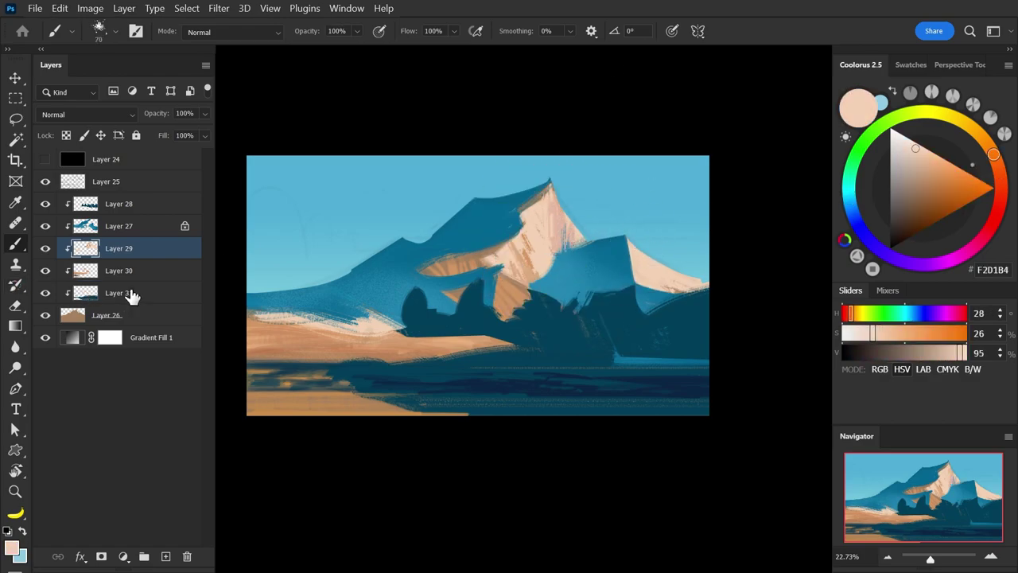
- Merge the clipped layers from Layer 31 up to Layer 28 into one
{"action": "left_click", "coordinate": [129, 293]}
{"action": "left_click", "coordinate": [121, 205], "text": "shift"}
{"action": "key", "text": "ctrl+e"}
- Refine the jagged edge between light and shadow on the right-hand peak with sampled peach tones at 70 px
{"action": "right_click", "coordinate": [617, 277]}
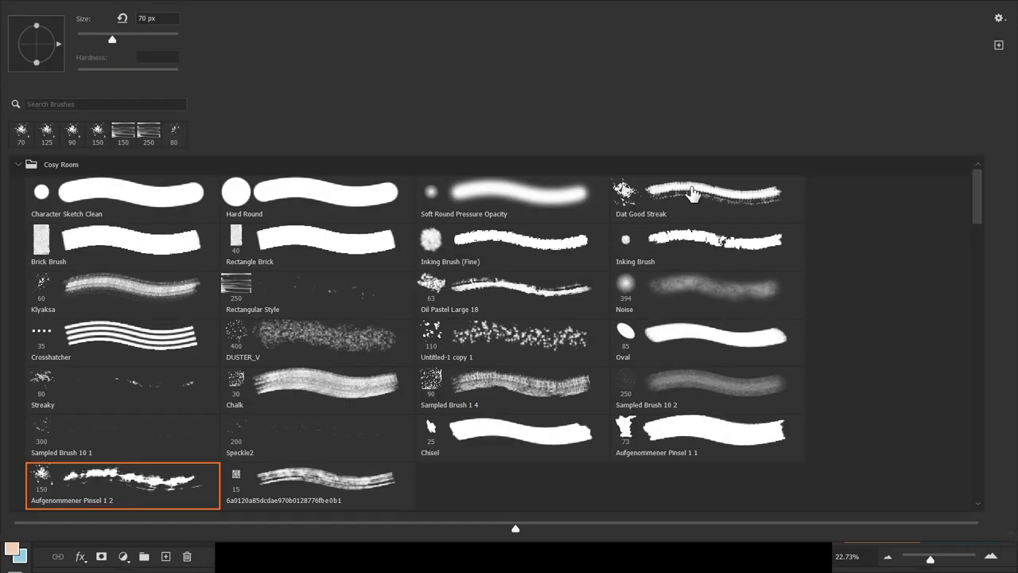
{"action": "key", "text": "Escape"}
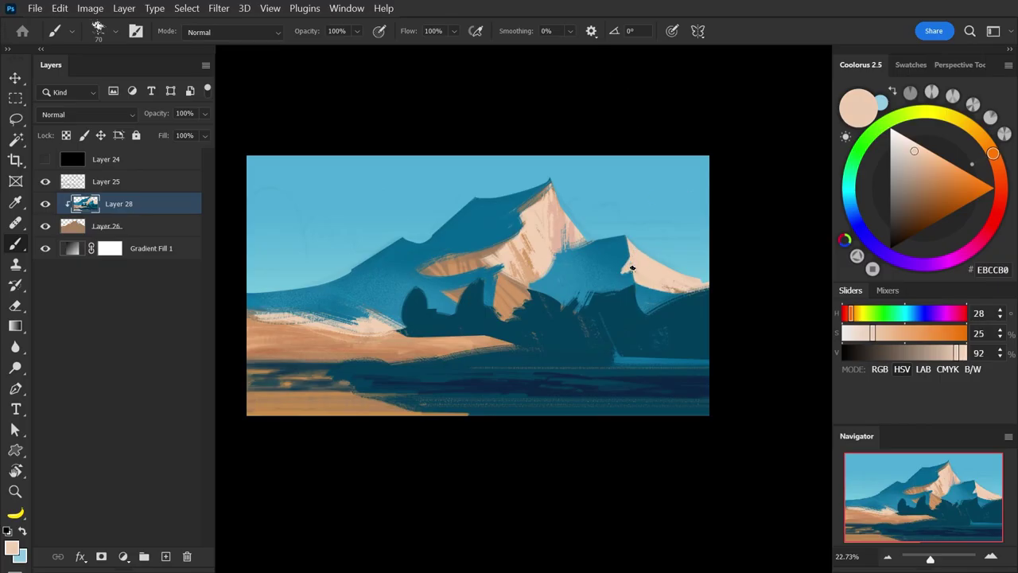
{"action": "left_click", "coordinate": [628, 276], "text": "alt"}
{"action": "left_click", "coordinate": [641, 273], "text": "alt"}
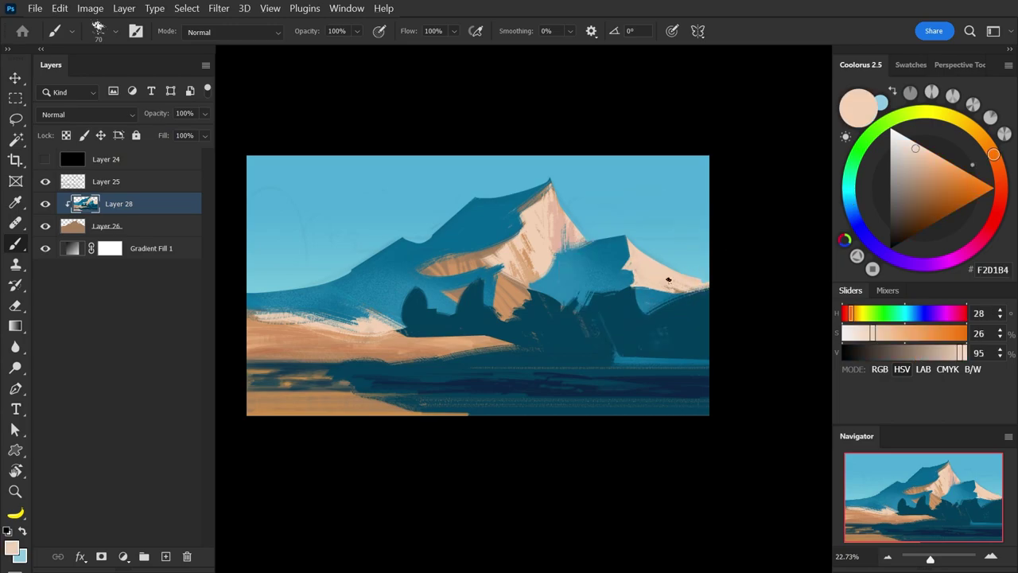
{"action": "left_click", "coordinate": [632, 293], "text": "alt"}
{"action": "left_click", "coordinate": [634, 274], "text": "alt"}
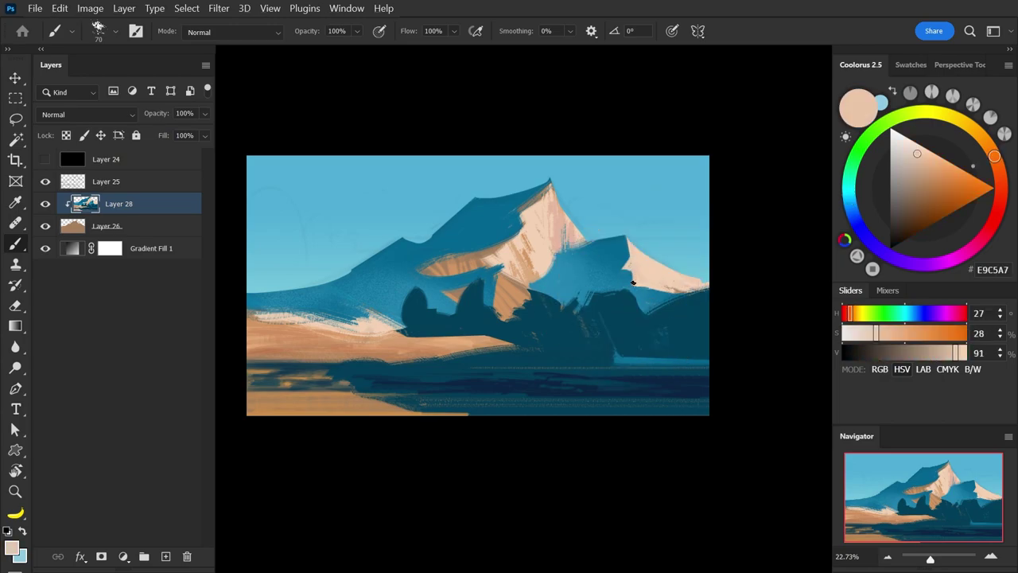
- Lock Layer 28's transparent pixels and repaint the right-hand peak's shadow edge with sampled blues such as #12739C
{"action": "left_click", "coordinate": [633, 281], "text": "alt"}
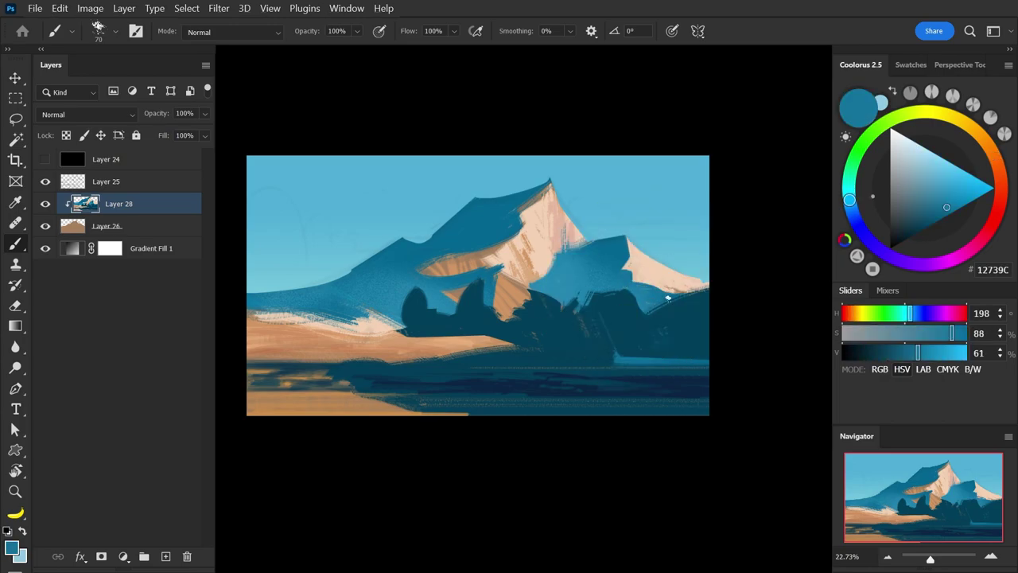
{"action": "key", "text": "slash"}
{"action": "left_click", "coordinate": [628, 236], "text": "alt"}
{"action": "left_click", "coordinate": [619, 306], "text": "alt"}
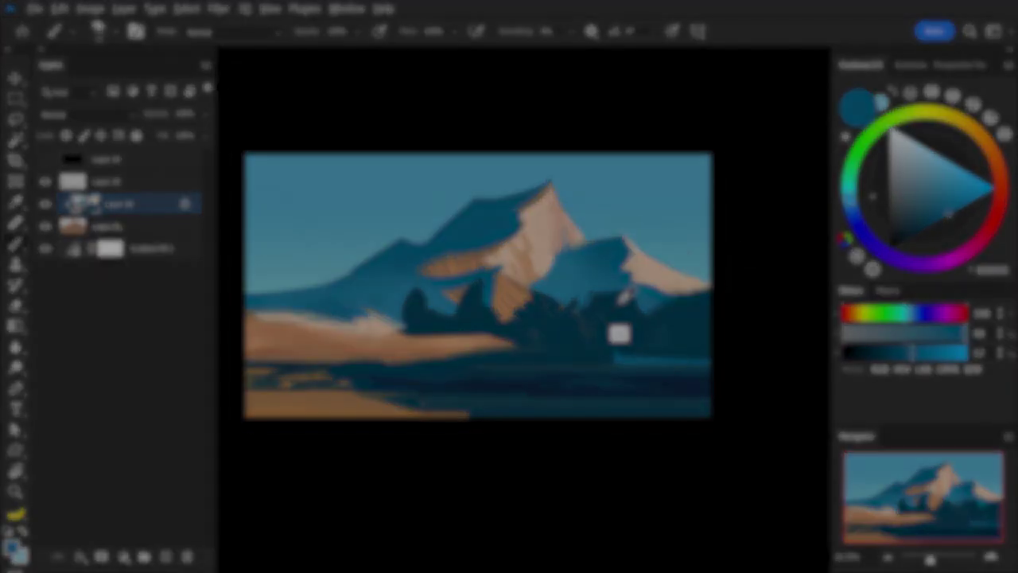
{"action": "left_click", "coordinate": [619, 306], "text": "alt"}
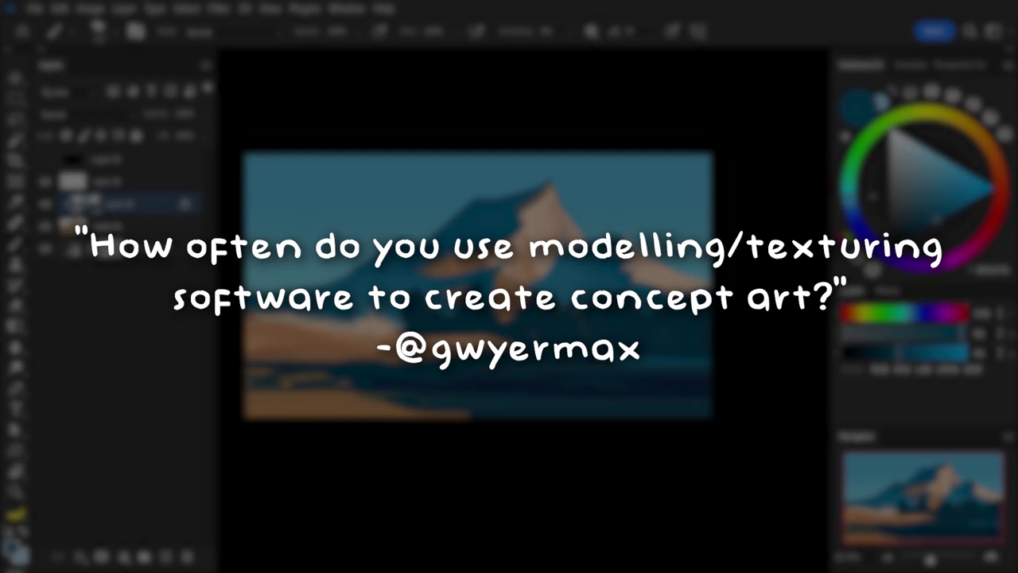
- Blend the right-hand peak's shadow side with blues #055070 and #056690, and darken its foot with #003F59
{"action": "left_click", "coordinate": [599, 254], "text": "alt"}
{"action": "left_click", "coordinate": [618, 273], "text": "alt"}
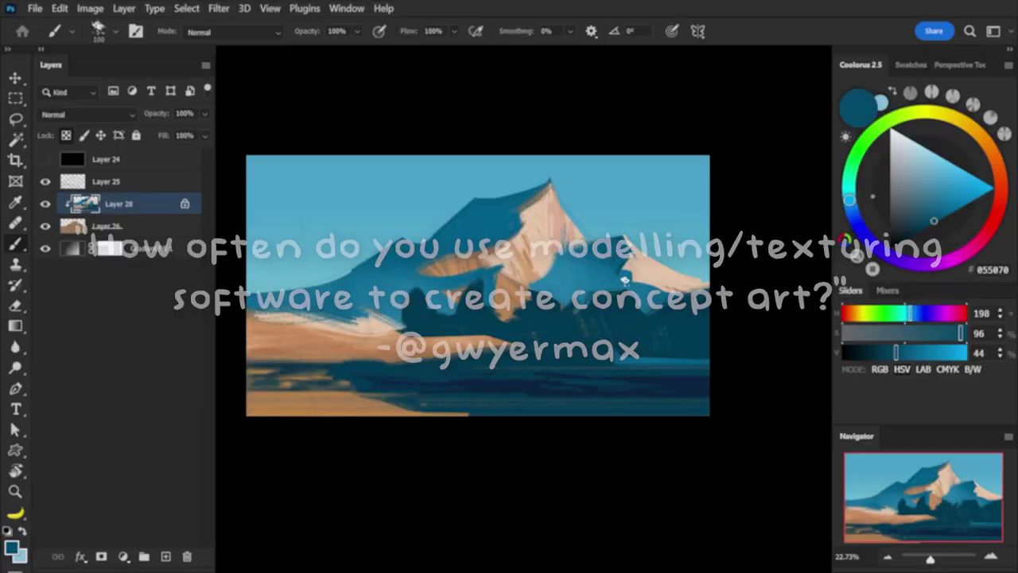
{"action": "left_click", "coordinate": [622, 261], "text": "alt"}
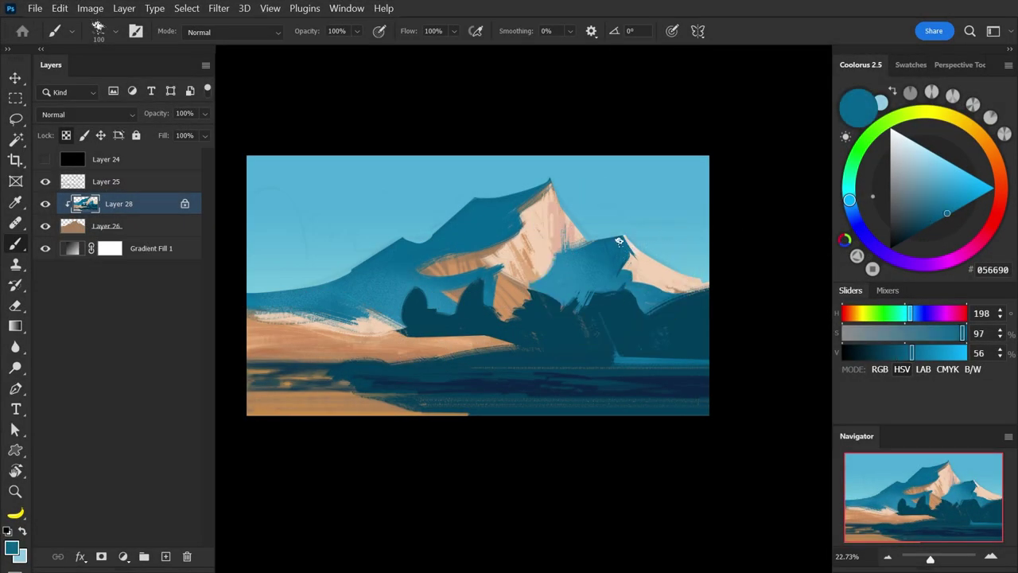
{"action": "left_click", "coordinate": [680, 310], "text": "alt"}
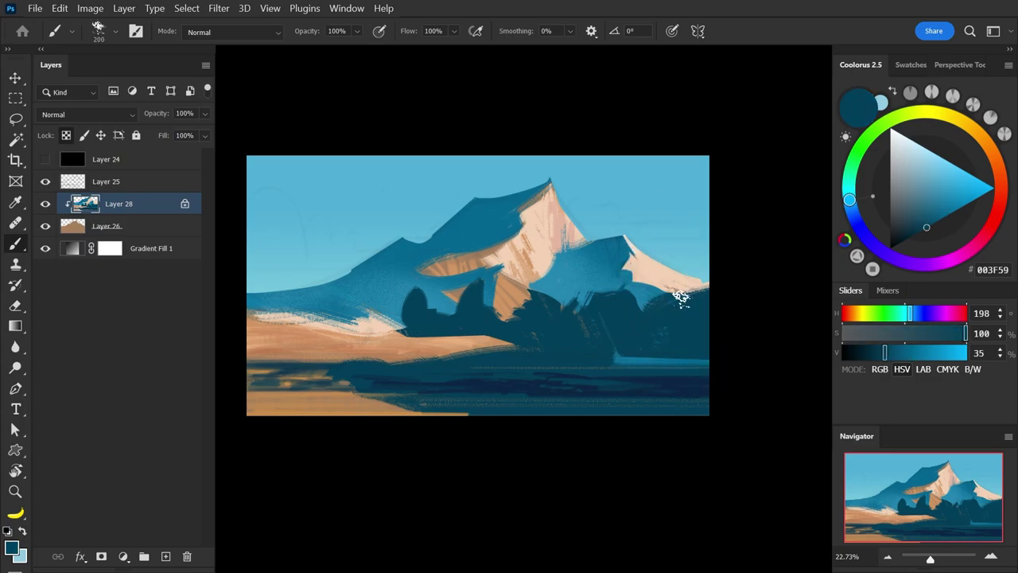
- Paint cream #FFECD1 highlight streaks down the main summit's sunlit face at 80 px
{"action": "left_click", "coordinate": [648, 261], "text": "alt"}
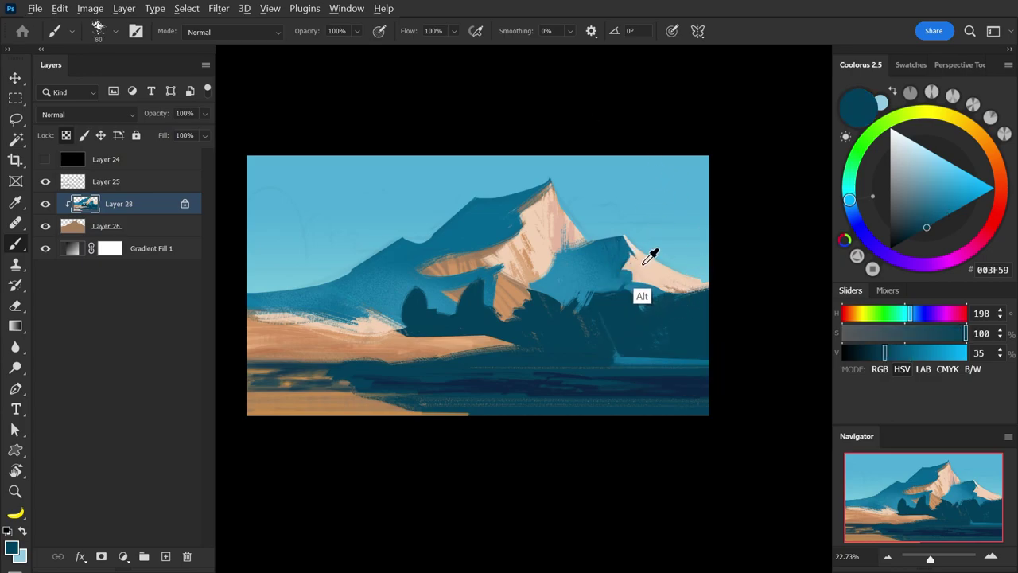
{"action": "left_click", "coordinate": [909, 138]}
{"action": "left_click", "coordinate": [982, 138]}
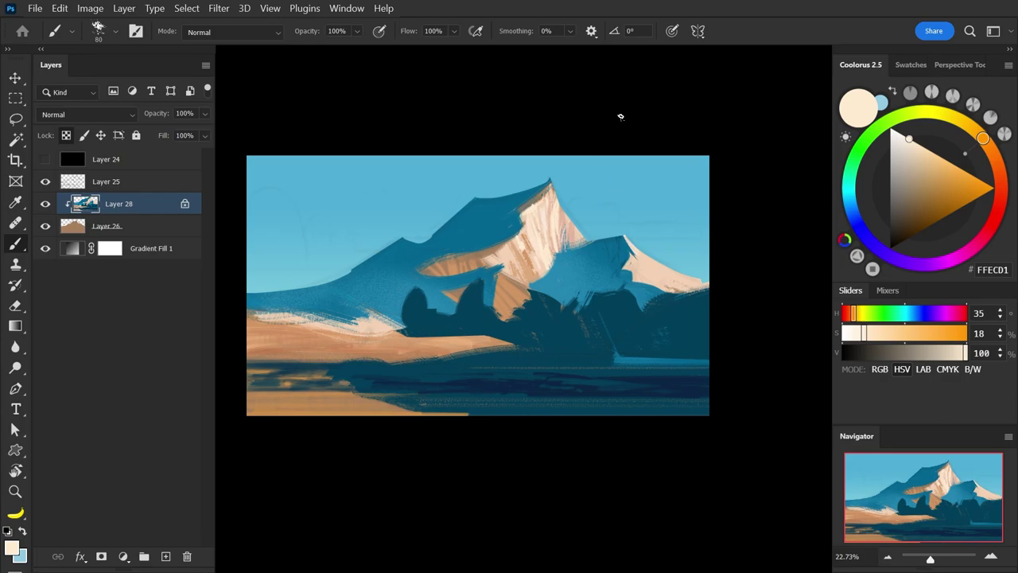
{"action": "key", "text": "ctrl+shift+h"}
{"action": "key", "text": "ctrl+shift+h"}
- Rework the boundary between the dark treeline and the right-hand peak's base with sampled teals and blues such as #2085B0
{"action": "left_click", "coordinate": [540, 298], "text": "alt"}
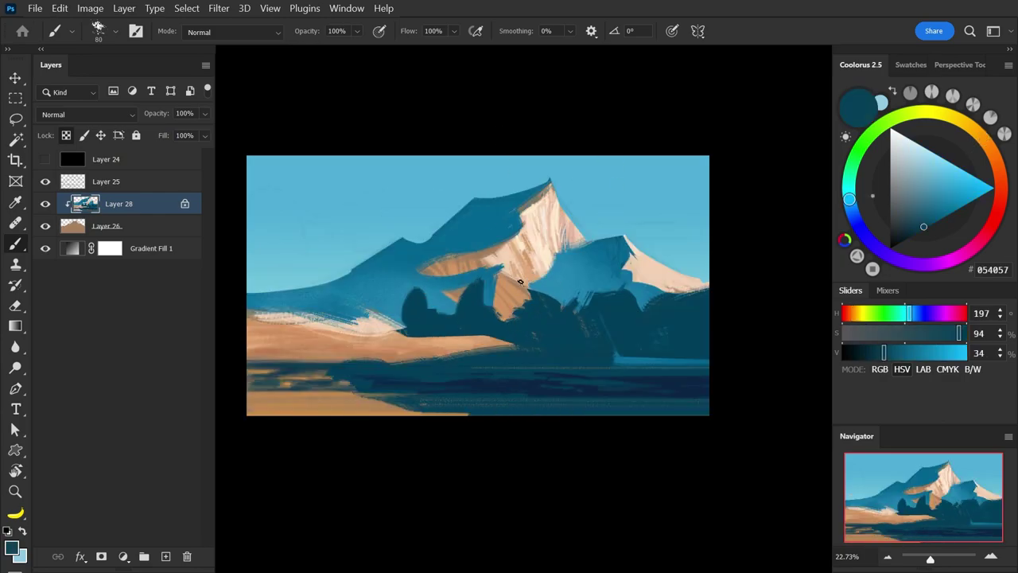
{"action": "left_click", "coordinate": [564, 271], "text": "alt"}
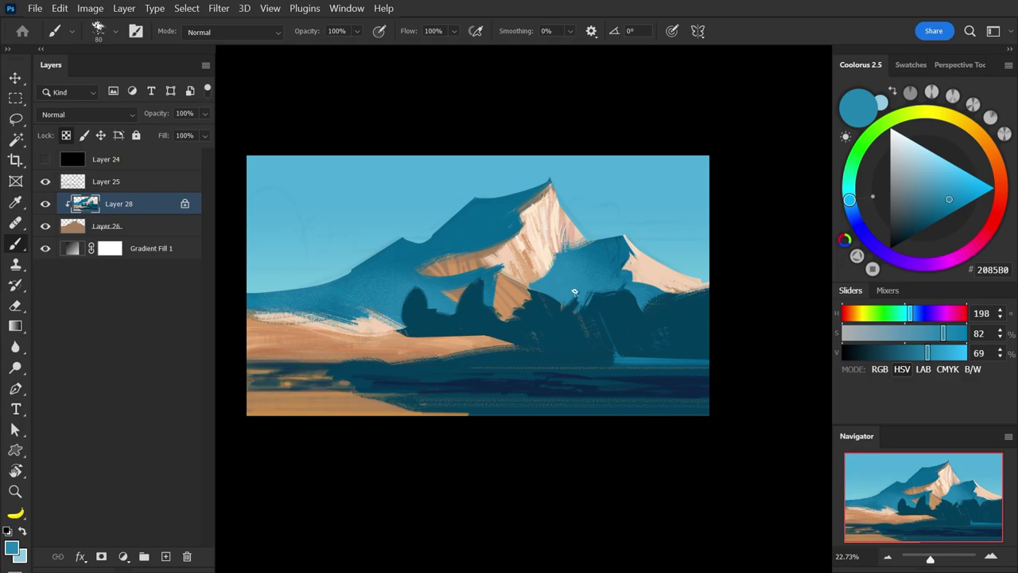
{"action": "left_click", "coordinate": [569, 305], "text": "alt"}
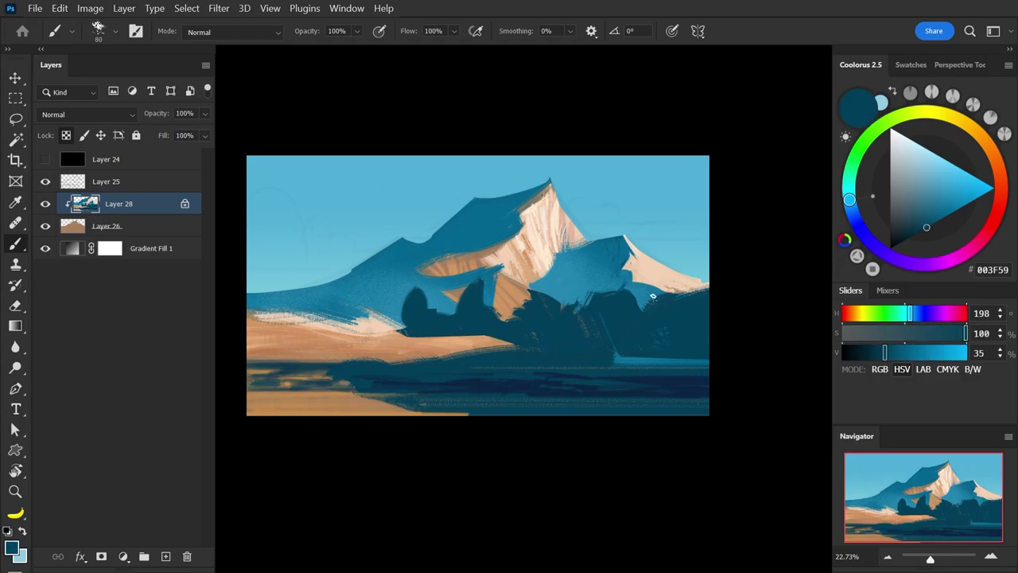
{"action": "left_click", "coordinate": [618, 292], "text": "alt"}
{"action": "left_click", "coordinate": [654, 285], "text": "alt"}
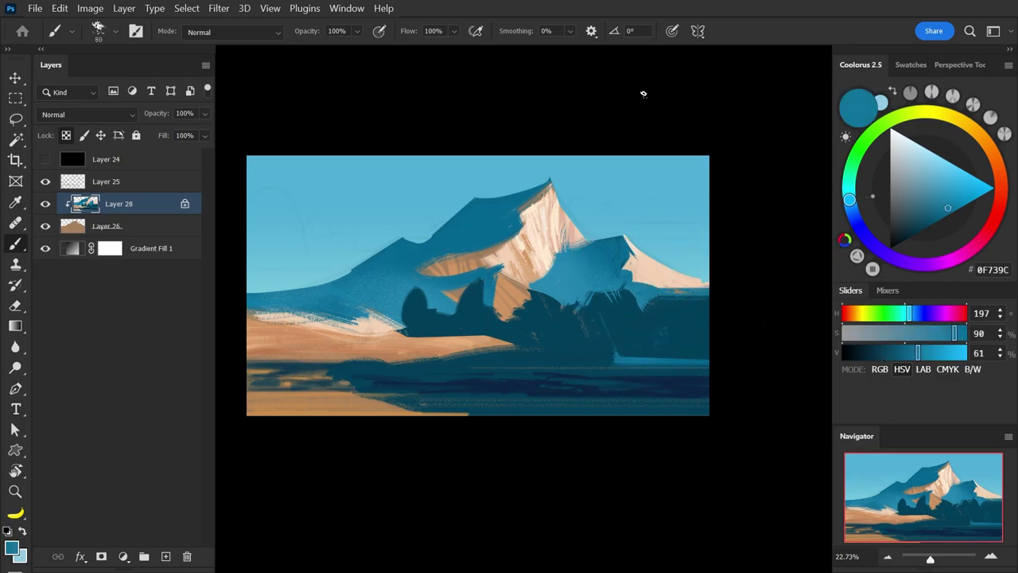
- Extend the main summit's lit ridge toward the right-hand peak and blend it with sampled cream and tan tones
{"action": "left_click_drag", "start_coordinate": [588, 257], "coordinate": [579, 214]}
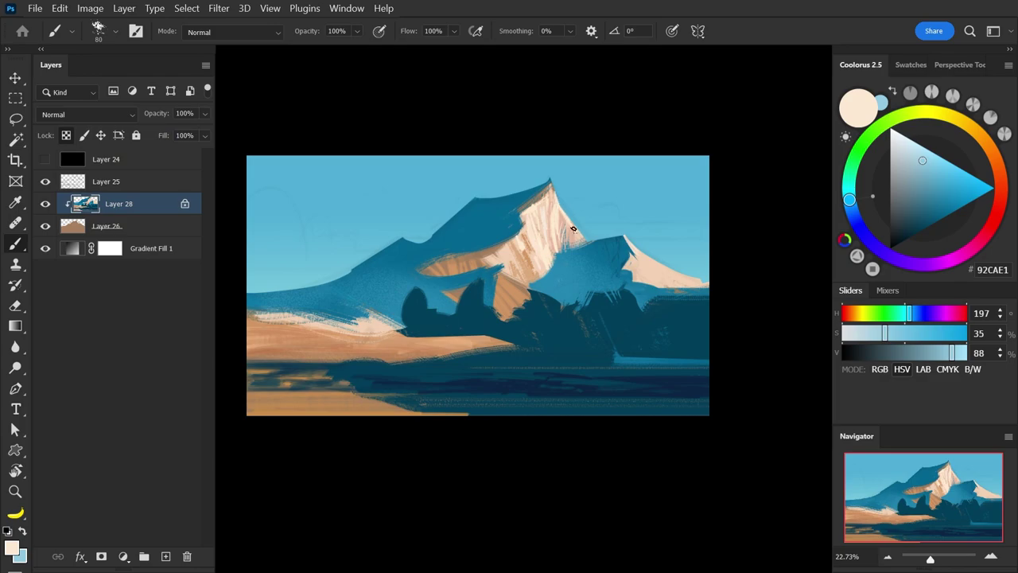
{"action": "left_click", "coordinate": [570, 222], "text": "alt"}
{"action": "left_click", "coordinate": [527, 223], "text": "alt"}
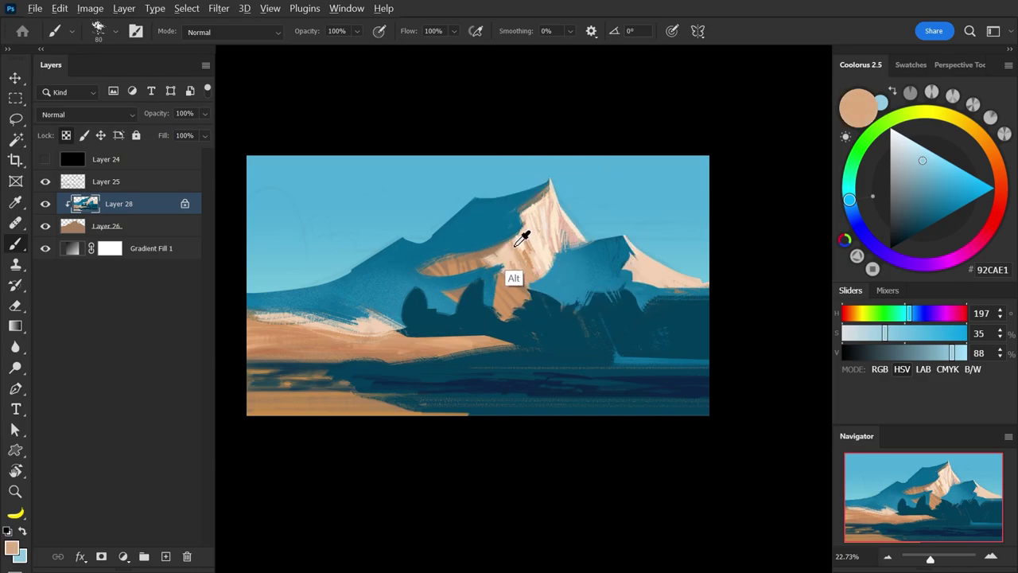
{"action": "left_click", "coordinate": [538, 249], "text": "alt"}
- Paint cream edge highlights along the main summit's sunlit ledge with the canvas rotated, and extend one beneath the ledge after straightening it
{"action": "key", "text": "r"}
{"action": "left_click_drag", "start_coordinate": [548, 251], "coordinate": [494, 261]}
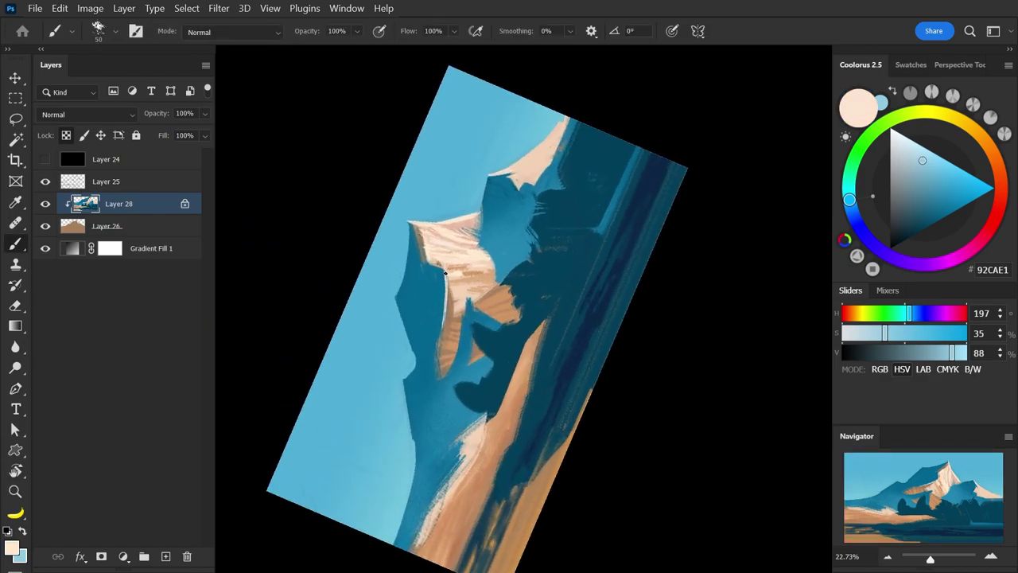
{"action": "key", "text": "r"}
{"action": "left_click_drag", "start_coordinate": [465, 176], "coordinate": [660, 132]}
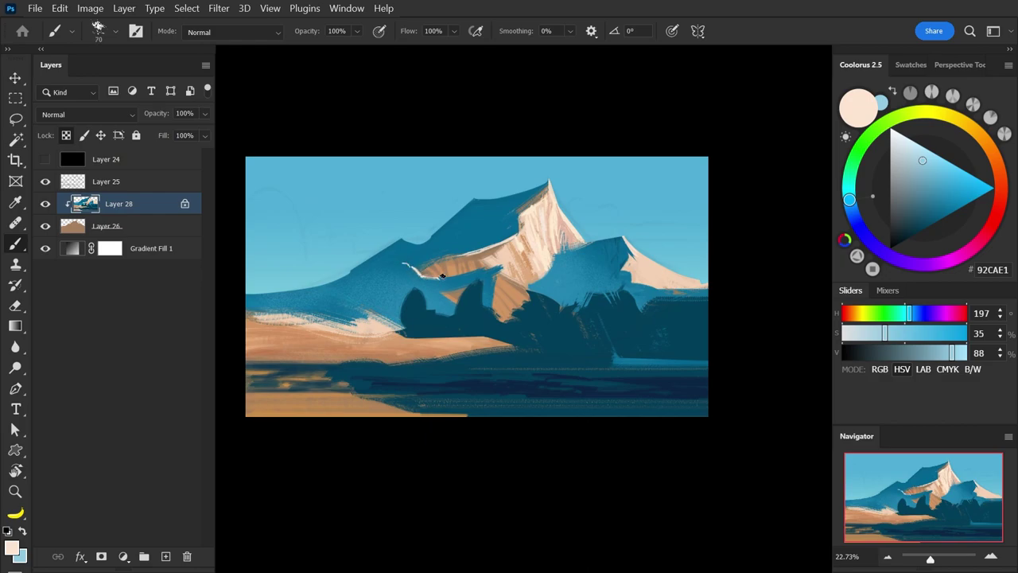
{"action": "left_click_drag", "start_coordinate": [442, 279], "coordinate": [458, 279]}
- Add ragged blue and dark teal shadow strokes above the sunlit ledge on the main summit at 90 px
{"action": "left_click", "coordinate": [471, 242], "text": "alt"}
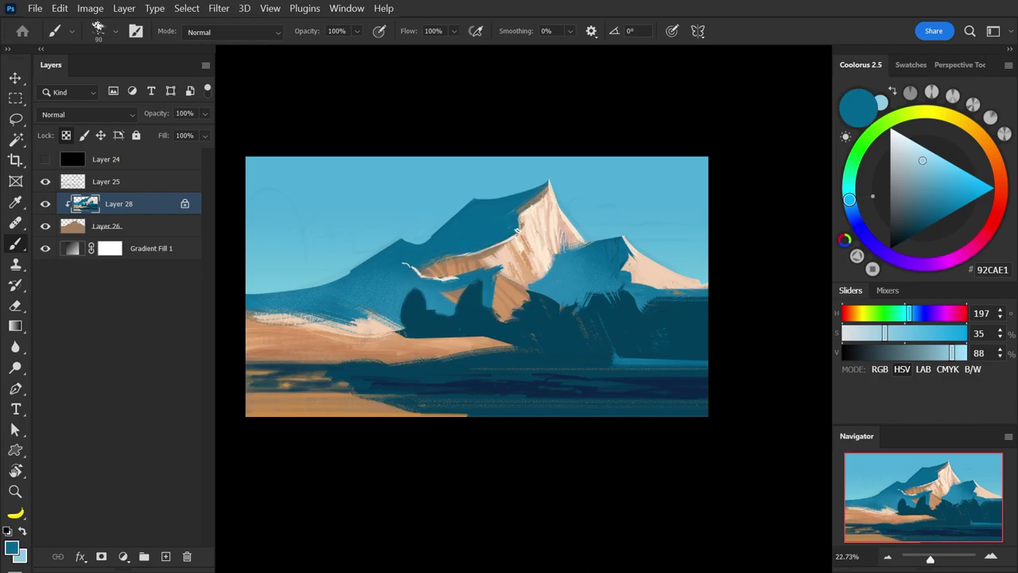
{"action": "left_click", "coordinate": [476, 334], "text": "alt"}
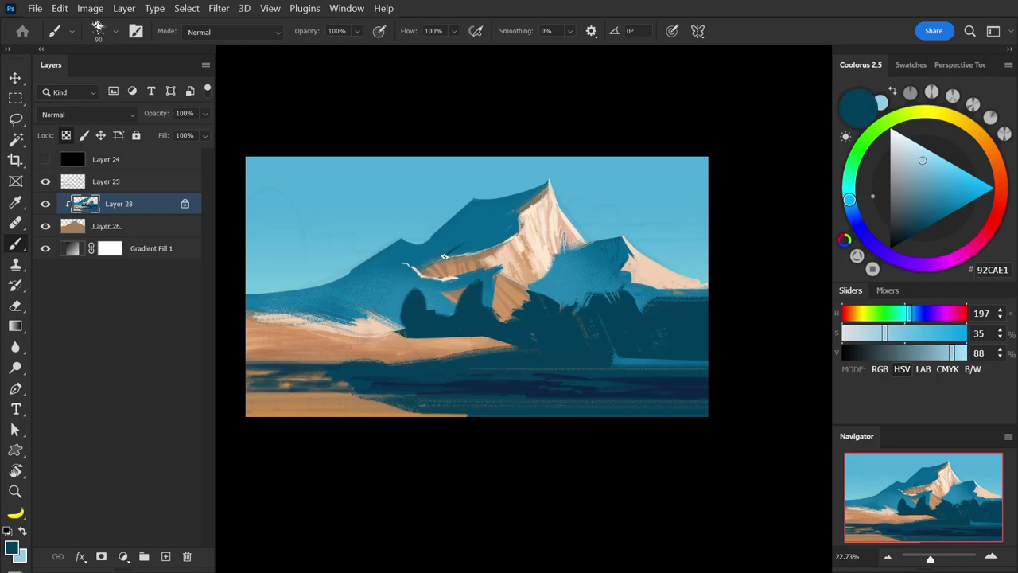
{"action": "left_click", "coordinate": [417, 275], "text": "alt"}
- Switch to a flat rectangular brush with pressure-controlled opacity and pick light blue #9ACEE4, undoing the test stroke
{"action": "right_click", "coordinate": [418, 275]}
{"action": "double_click", "coordinate": [366, 260]}
{"action": "left_click", "coordinate": [385, 269], "text": "alt"}
{"action": "left_click", "coordinate": [917, 155]}
{"action": "left_click_drag", "start_coordinate": [916, 155], "coordinate": [920, 158]}
{"action": "left_click_drag", "start_coordinate": [345, 303], "coordinate": [380, 288]}
{"action": "left_click", "coordinate": [380, 31]}
{"action": "key", "text": "ctrl+z"}
- Glaze the left slope with soft light-blue haze at 150 px and blend it with deeper blue #056994 at 200 px
{"action": "key", "text": "]"}
{"action": "key", "text": "]"}
{"action": "key", "text": "]"}
{"action": "key", "text": "]"}
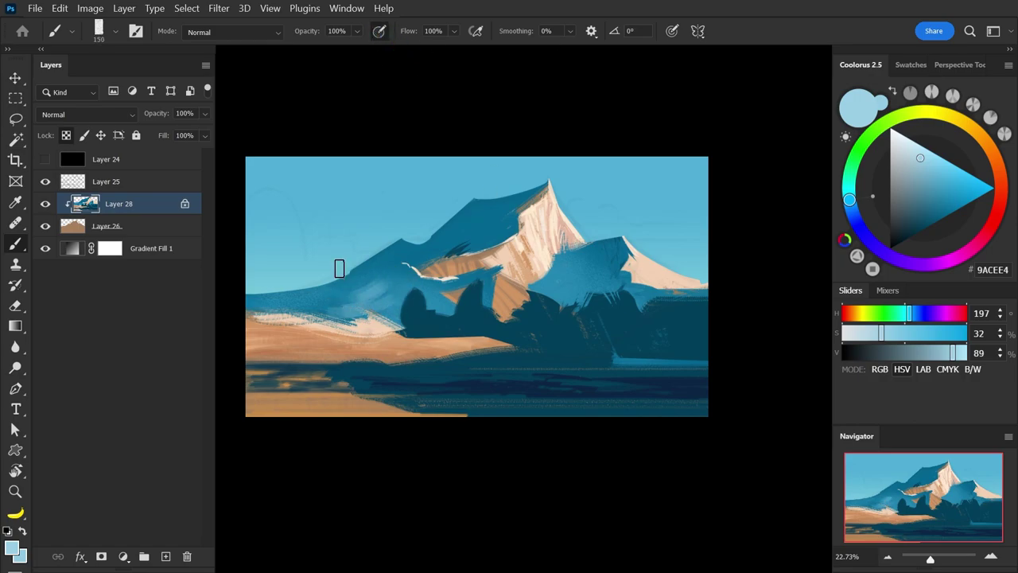
{"action": "key", "text": "bracketright"}
{"action": "key", "text": "bracketright"}
{"action": "key", "text": "bracketleft"}
{"action": "key", "text": "bracketleft"}
{"action": "left_click", "coordinate": [390, 271], "text": "alt"}
{"action": "left_click_drag", "start_coordinate": [371, 298], "coordinate": [348, 307]}
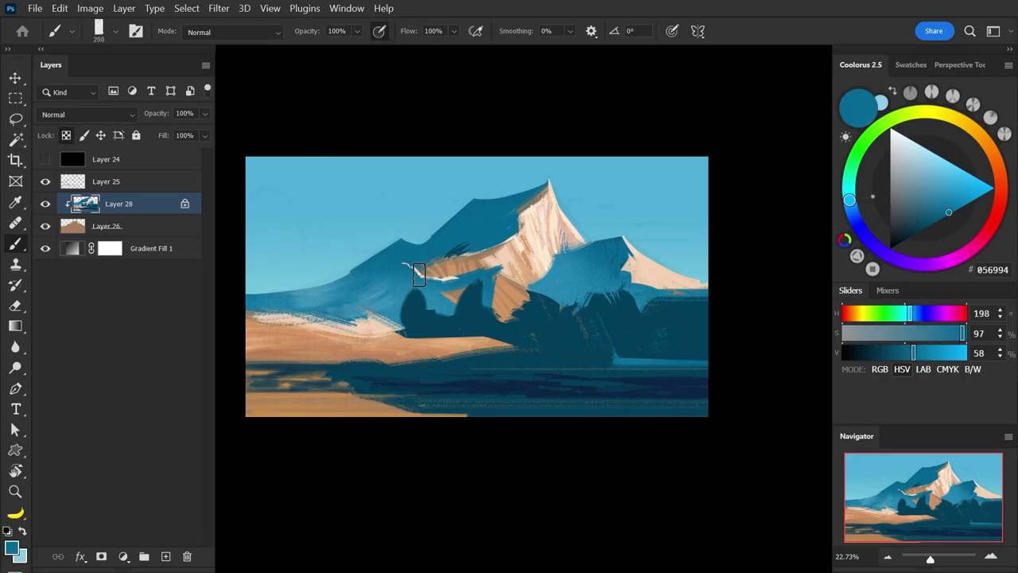
- Soften the shadow planes of the left slope, main summit and right-hand peak with #238DAF, #1880A5 and #2186B1 at 150 px
{"action": "left_click", "coordinate": [329, 300], "text": "alt"}
{"action": "key", "text": "bracketright"}
{"action": "key", "text": "bracketleft"}
{"action": "key", "text": "bracketleft"}
{"action": "key", "text": "bracketleft"}
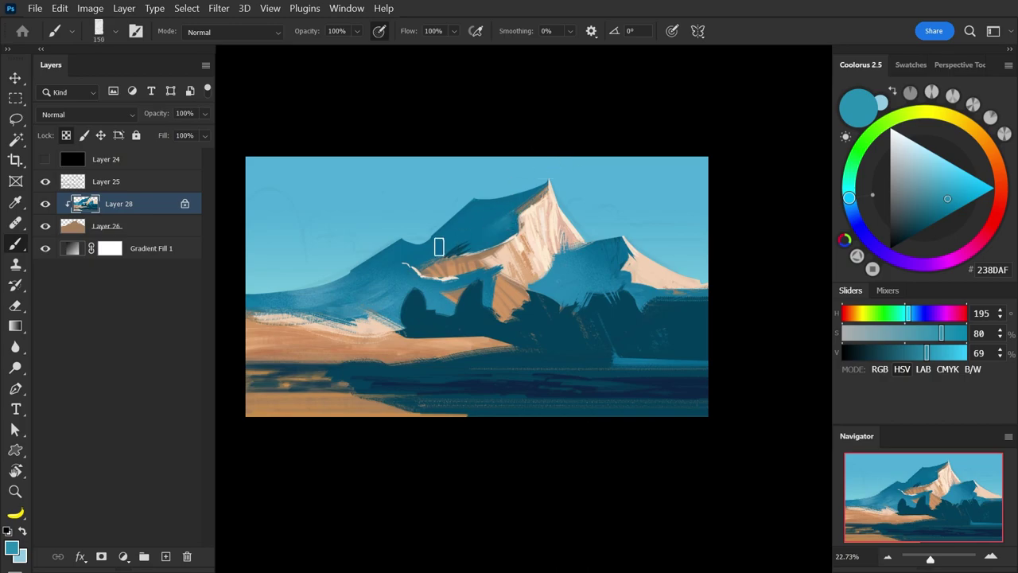
{"action": "left_click", "coordinate": [471, 220], "text": "alt"}
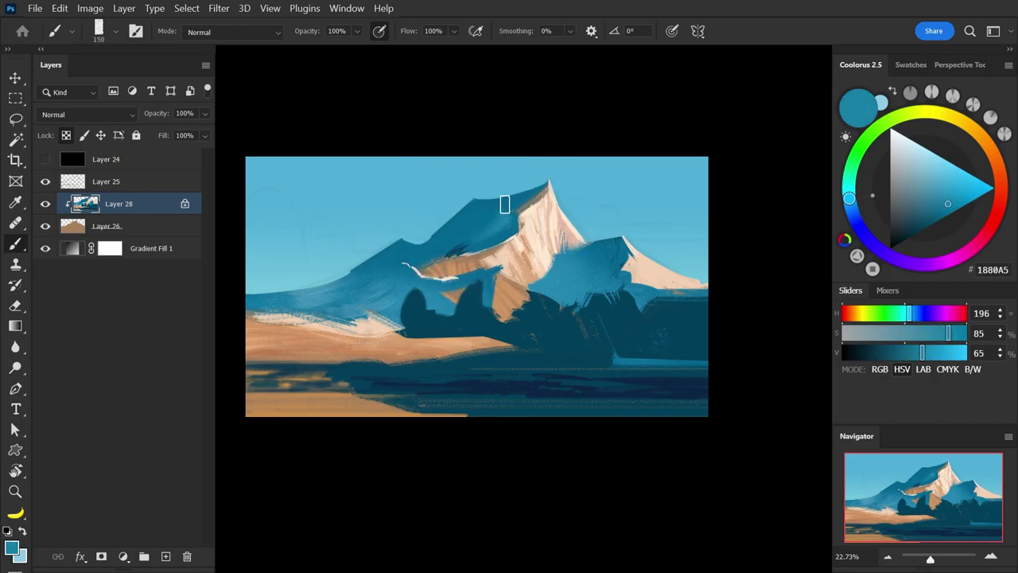
{"action": "left_click", "coordinate": [616, 276], "text": "alt"}
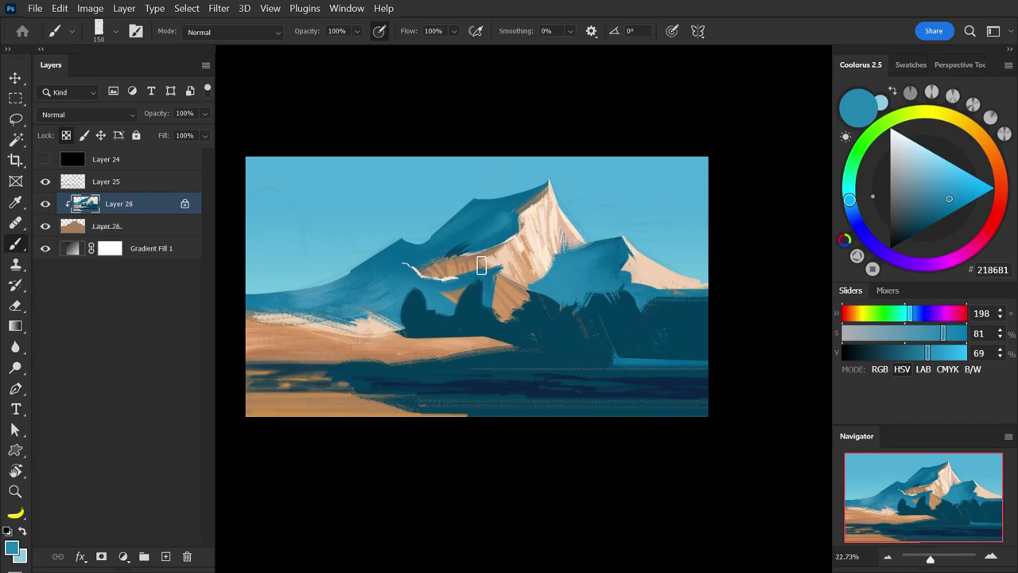
- Add a small #FBE8D7 cream snow accent between the dark tree shapes, using a 30 px brush without pressure-controlled opacity
{"action": "left_click", "coordinate": [450, 279], "text": "alt"}
{"action": "key", "text": "bracketleft"}
{"action": "key", "text": "bracketleft"}
{"action": "left_click", "coordinate": [379, 31]}
{"action": "key", "text": "bracketleft"}
{"action": "key", "text": "bracketleft"}
{"action": "key", "text": "bracketleft"}
{"action": "key", "text": "bracketleft"}
{"action": "key", "text": "bracketleft"}
{"action": "key", "text": "bracketleft"}
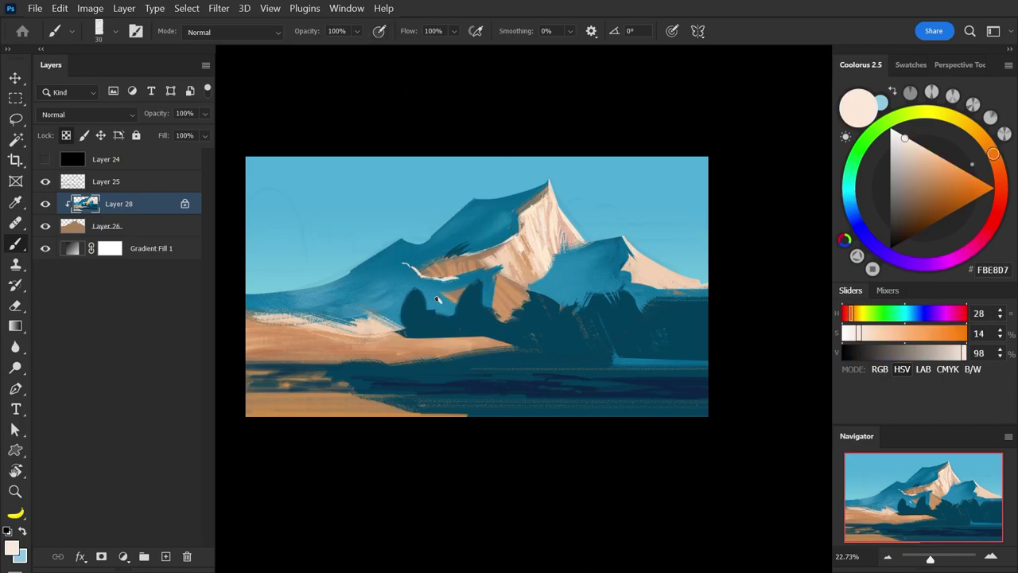
- Re-enable pressure-controlled opacity and shape the small snow accent between the trees with sampled surrounding tones
{"action": "left_click", "coordinate": [379, 31]}
{"action": "key", "text": "bracketright"}
{"action": "key", "text": "bracketright"}
{"action": "key", "text": "bracketright"}
{"action": "left_click", "coordinate": [444, 304], "text": "alt"}
{"action": "left_click_drag", "start_coordinate": [445, 301], "coordinate": [436, 297]}
{"action": "left_click", "coordinate": [439, 303], "text": "alt"}
{"action": "left_click", "coordinate": [501, 306], "text": "alt"}
{"action": "key", "text": "bracketleft"}
{"action": "key", "text": "bracketleft"}
{"action": "key", "text": "bracketleft"}
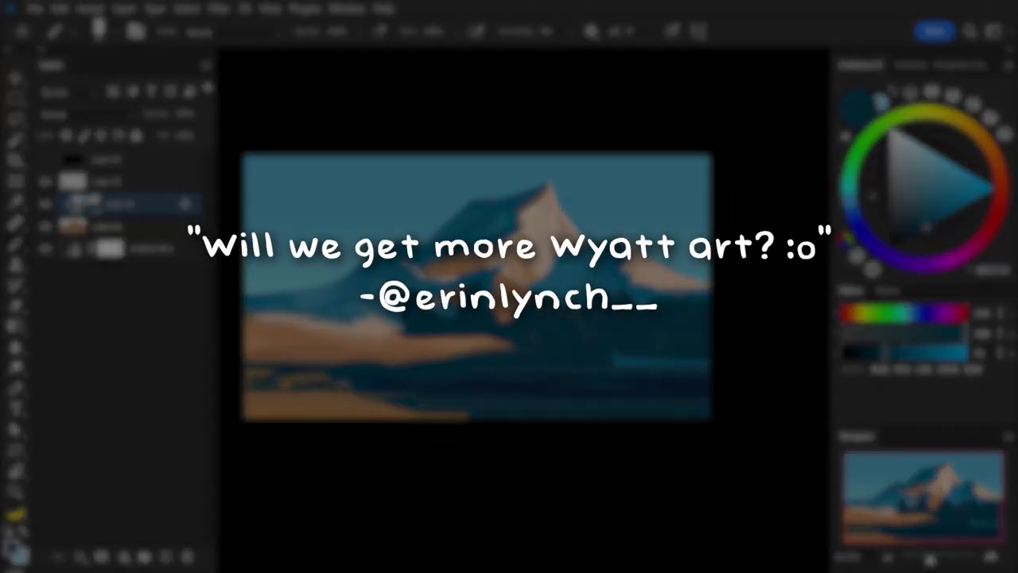
- Refine the junction between the main summit's lit face and the sunlit ledge with tan #DCA97C and sampled blues at 35 px
{"action": "left_click", "coordinate": [536, 231], "text": "alt"}
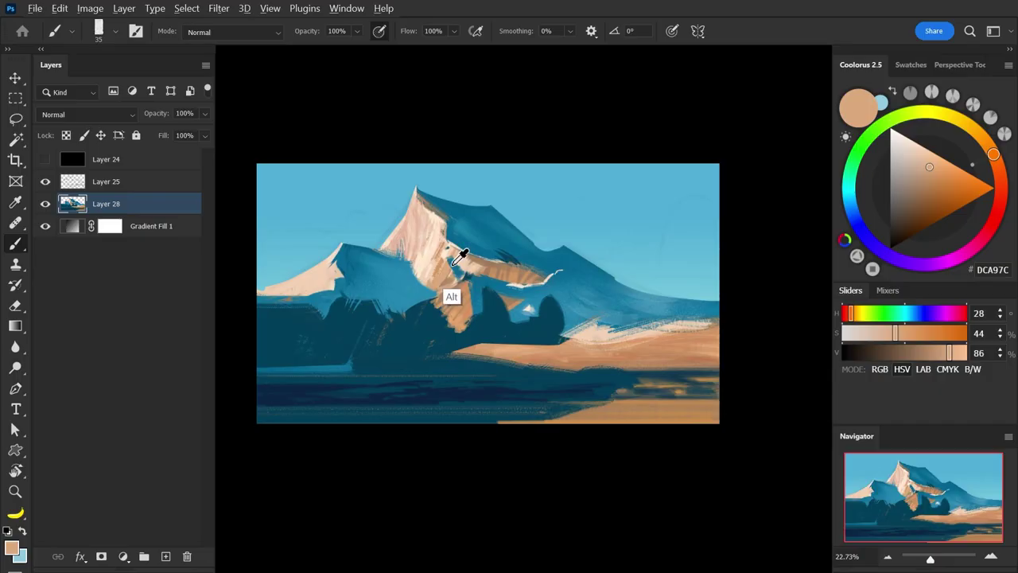
{"action": "left_click", "coordinate": [454, 263], "text": "alt"}
{"action": "left_click", "coordinate": [465, 274], "text": "alt"}
{"action": "left_click", "coordinate": [457, 265], "text": "alt"}
{"action": "left_click", "coordinate": [465, 273], "text": "alt"}
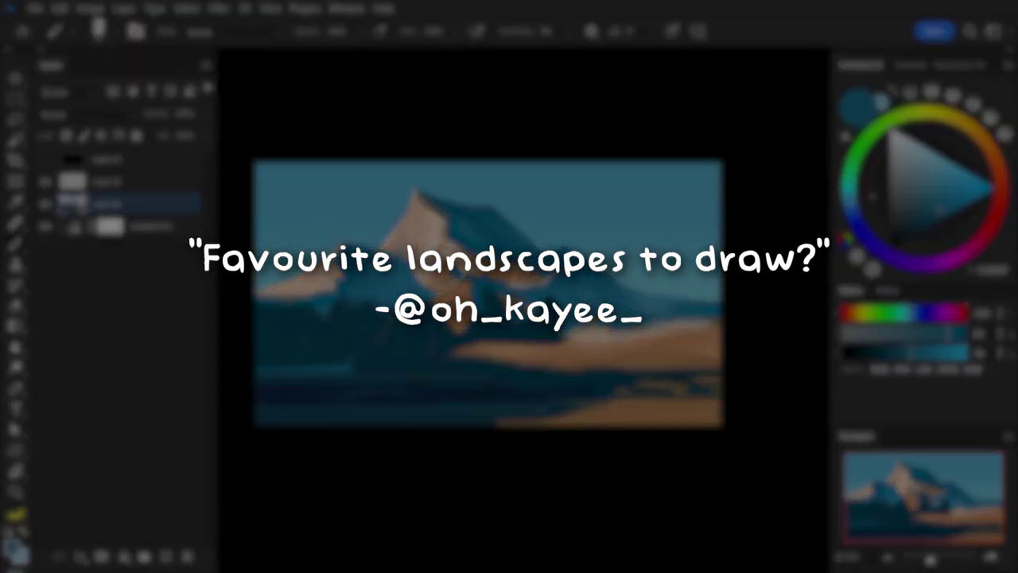
{"action": "left_click", "coordinate": [477, 268], "text": "alt"}
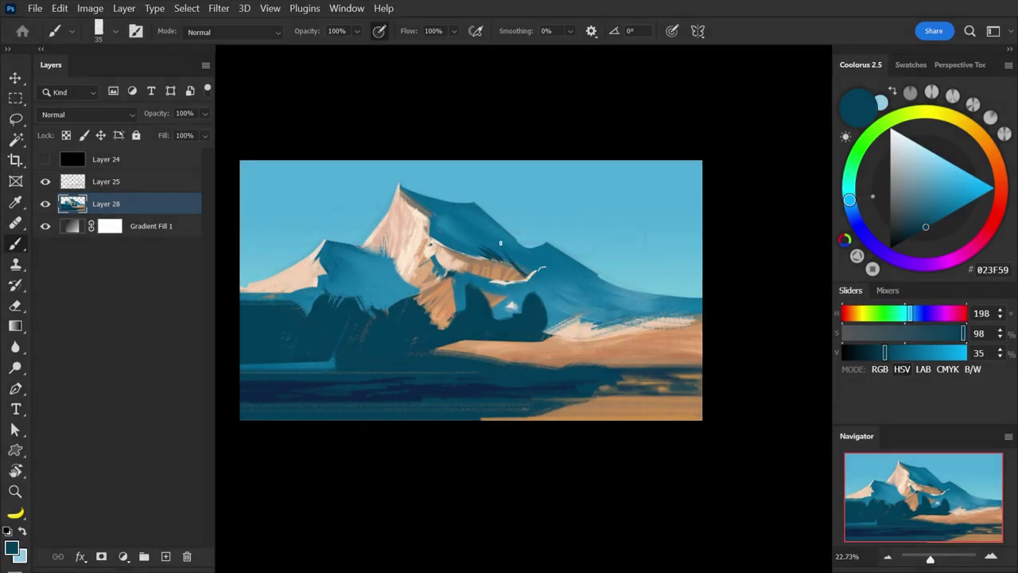
- Paint a small tan rock patch with a dark #184859 edge on the long outer slope, blending it with blue #318AAF
{"action": "left_click", "coordinate": [506, 254], "text": "alt"}
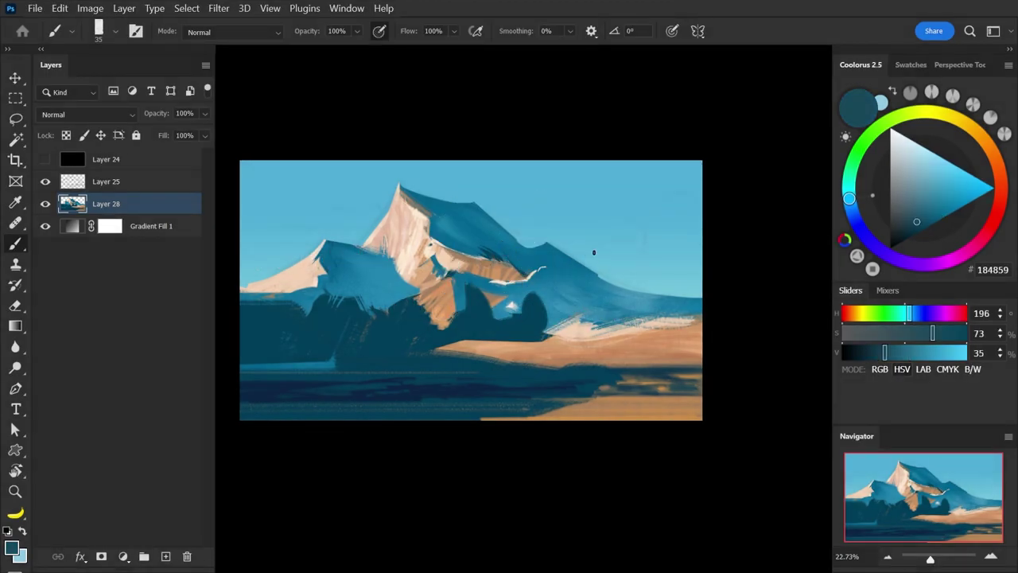
{"action": "left_click_drag", "start_coordinate": [597, 295], "coordinate": [628, 300]}
{"action": "left_click", "coordinate": [638, 350], "text": "alt"}
{"action": "left_click", "coordinate": [599, 303], "text": "alt"}
{"action": "left_click", "coordinate": [615, 291], "text": "alt"}
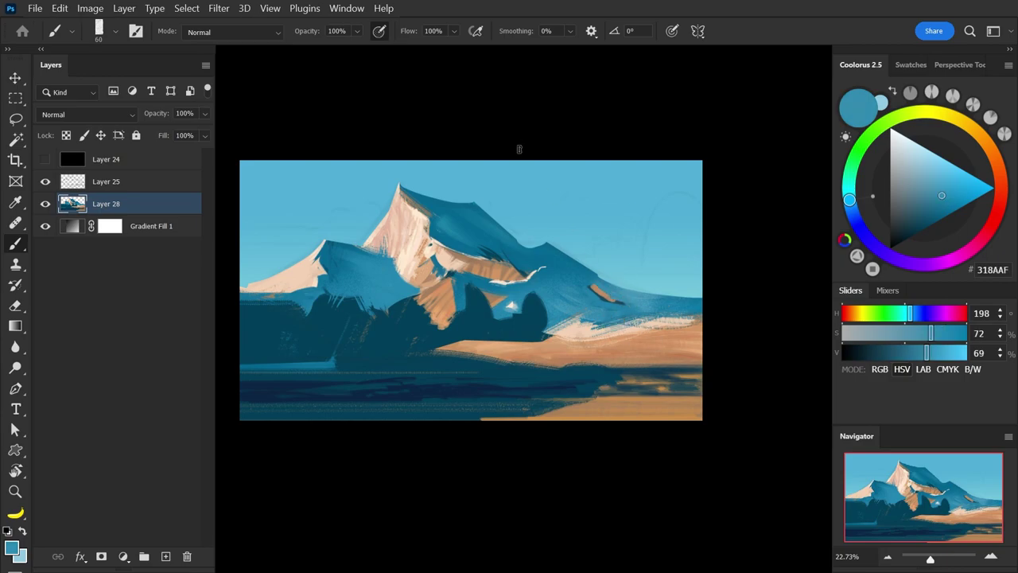
- Refine the small rock patch on the outer slope with lighter sampled sand tones and muted blue #468AA4 at 40 px
{"action": "left_click", "coordinate": [607, 345], "text": "alt"}
{"action": "left_click", "coordinate": [421, 302], "text": "alt"}
{"action": "left_click", "coordinate": [604, 294], "text": "alt"}
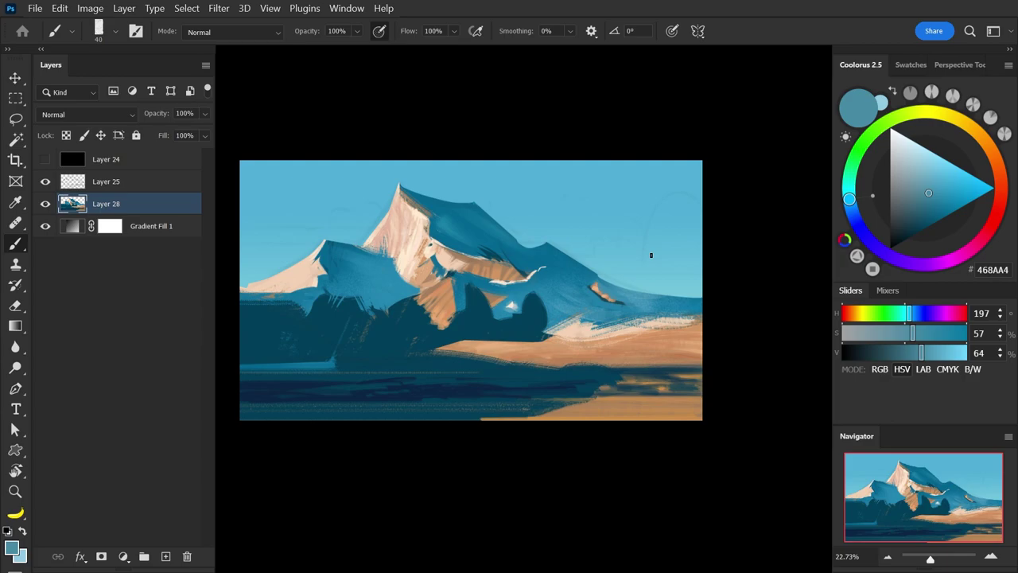
- Blend the smaller peak's shadow with #2287B2 and refine the main summit's lit edge with #F3B784 and #EBC3A8
{"action": "left_click", "coordinate": [395, 291], "text": "alt"}
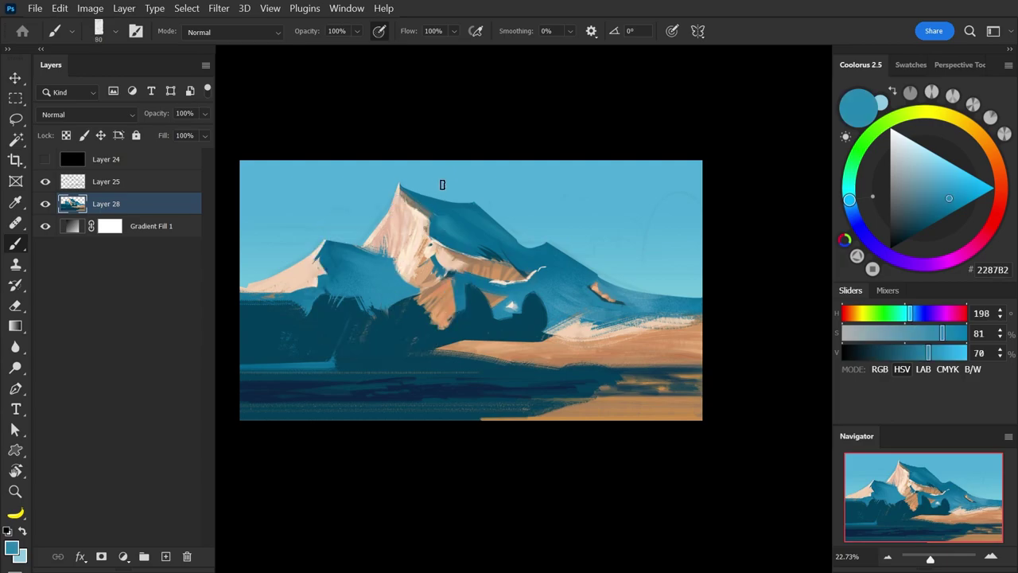
{"action": "left_click", "coordinate": [468, 248], "text": "alt"}
{"action": "left_click", "coordinate": [419, 212], "text": "alt"}
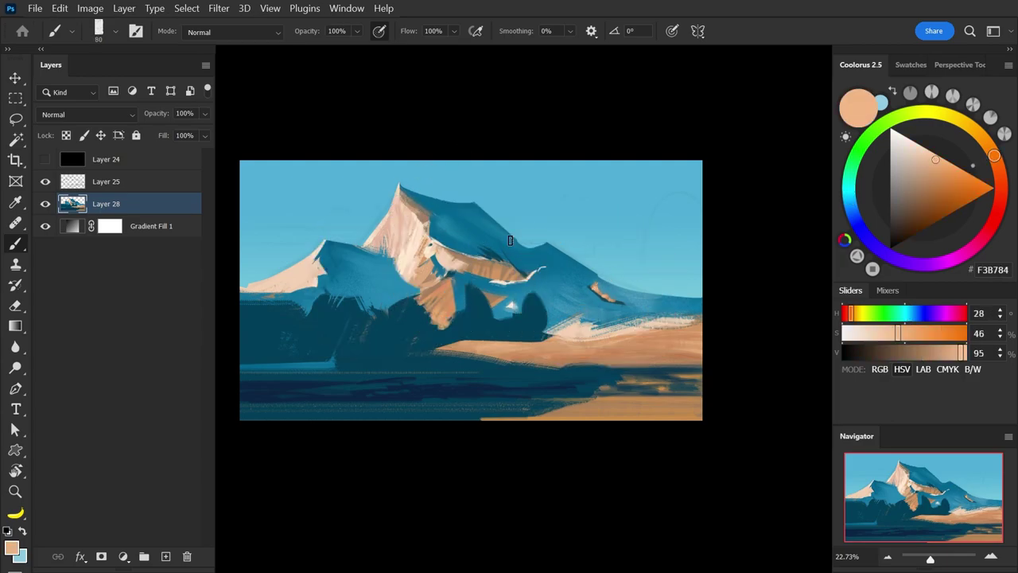
{"action": "left_click", "coordinate": [413, 211], "text": "alt"}
{"action": "key", "text": "e"}
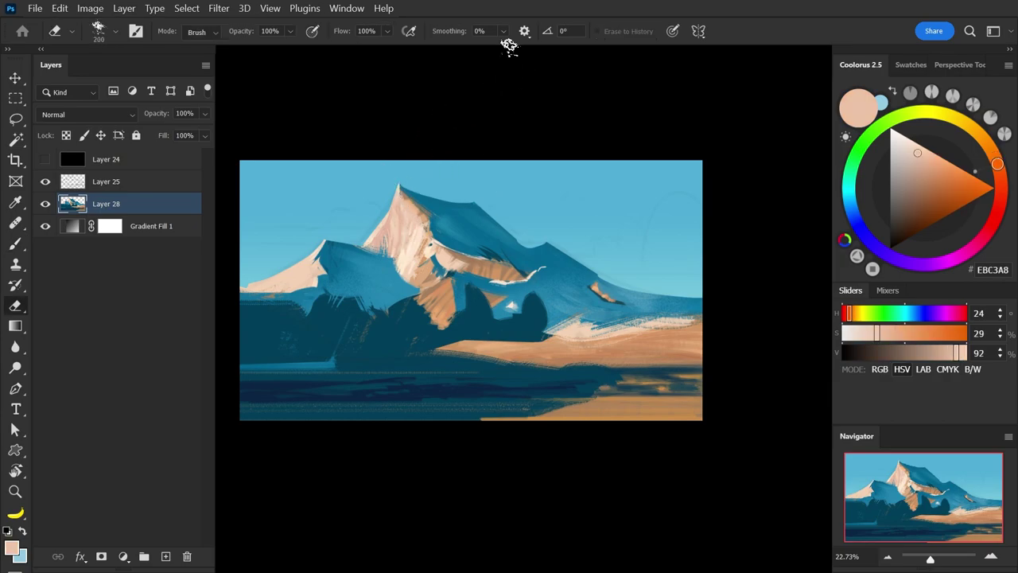
{"action": "key", "text": "b"}
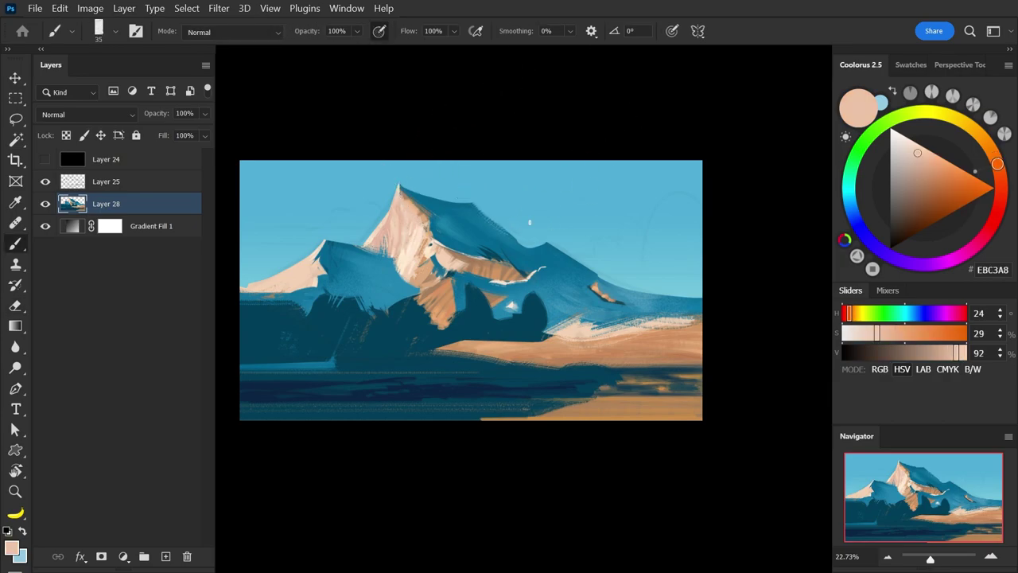
- Refine the snow accent at the sunlit ledge's tip with #FDE5D1 and blue #04658F at 50 px, and touch up with sky blue #55B9DD
{"action": "left_click", "coordinate": [538, 268], "text": "alt"}
{"action": "key", "text": "bracketright"}
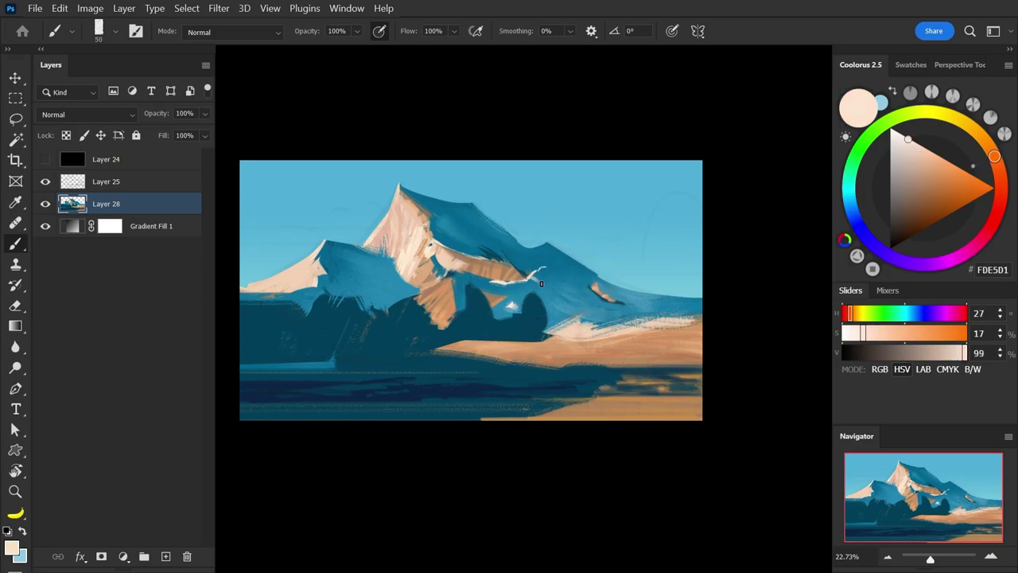
{"action": "left_click", "coordinate": [556, 274], "text": "alt"}
{"action": "left_click_drag", "start_coordinate": [545, 275], "coordinate": [536, 281]}
{"action": "left_click", "coordinate": [602, 290], "text": "alt"}
{"action": "left_click", "coordinate": [557, 274], "text": "alt"}
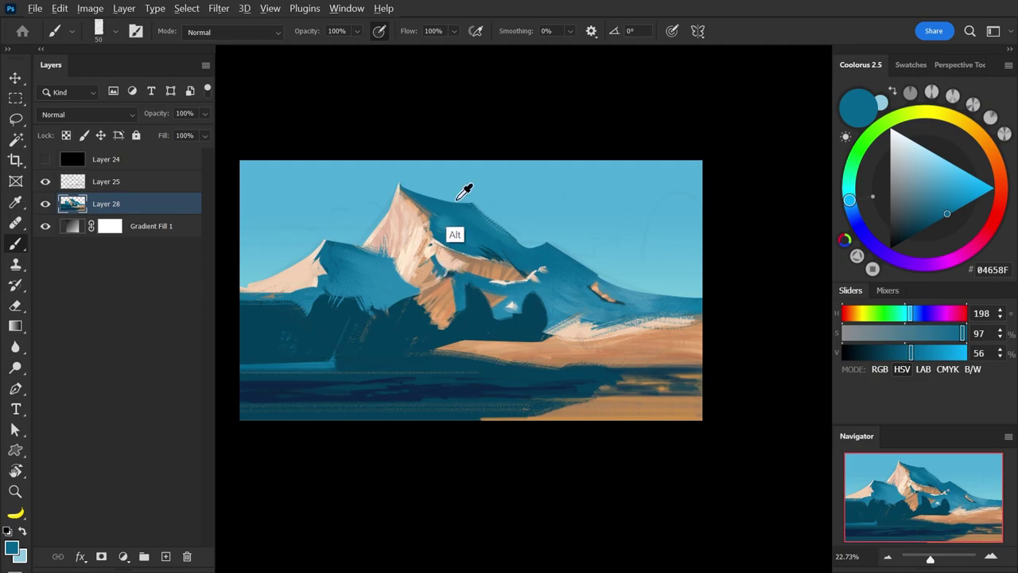
{"action": "left_click", "coordinate": [472, 170], "text": "alt"}
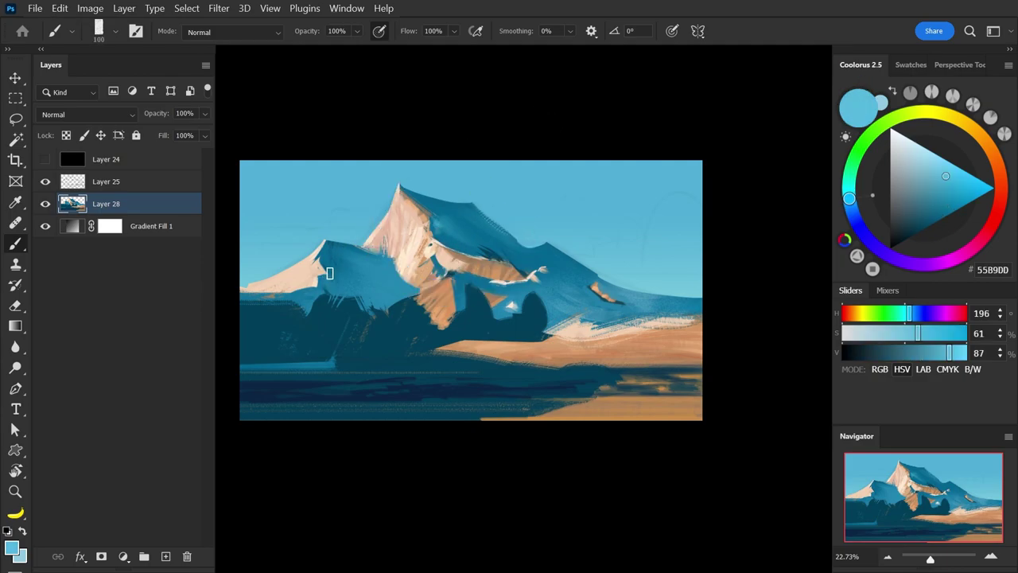
- Paint broad diagonal shadow planes across the foreground foothills with blues #0C709B, #075473 and #003F59 at about 60 to 70 px
{"action": "left_click", "coordinate": [412, 273], "text": "alt"}
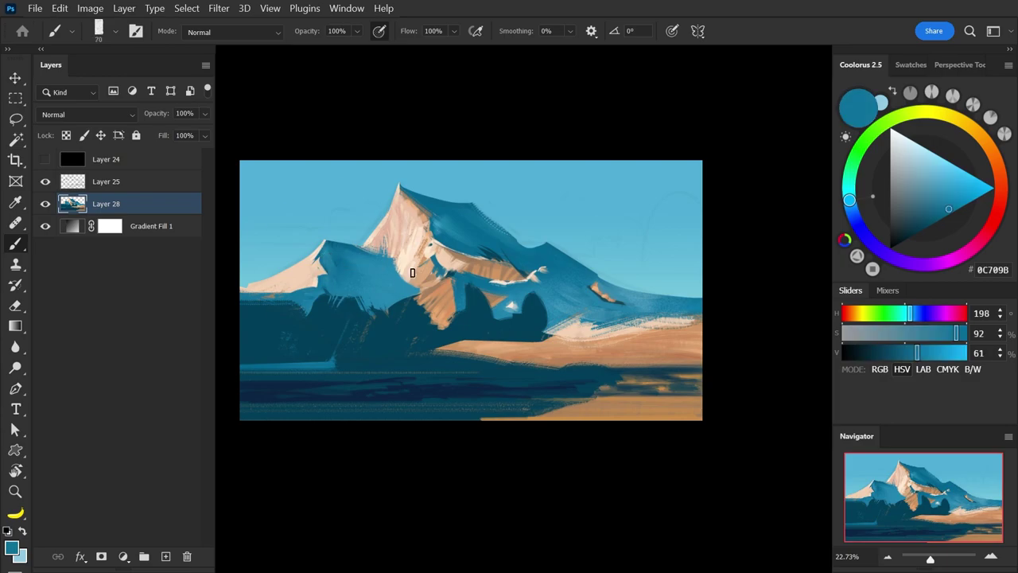
{"action": "left_click", "coordinate": [414, 261], "text": "alt"}
{"action": "key", "text": "bracketright"}
{"action": "mouse_move", "coordinate": [281, 305]}
{"action": "left_mouse_down"}
{"action": "mouse_move", "coordinate": [347, 345]}
{"action": "mouse_move", "coordinate": [355, 336]}
{"action": "mouse_move", "coordinate": [291, 325]}
{"action": "mouse_move", "coordinate": [410, 342]}
{"action": "mouse_move", "coordinate": [377, 350]}
{"action": "left_mouse_up"}
{"action": "key", "text": "bracketleft"}
{"action": "key", "text": "bracketleft"}
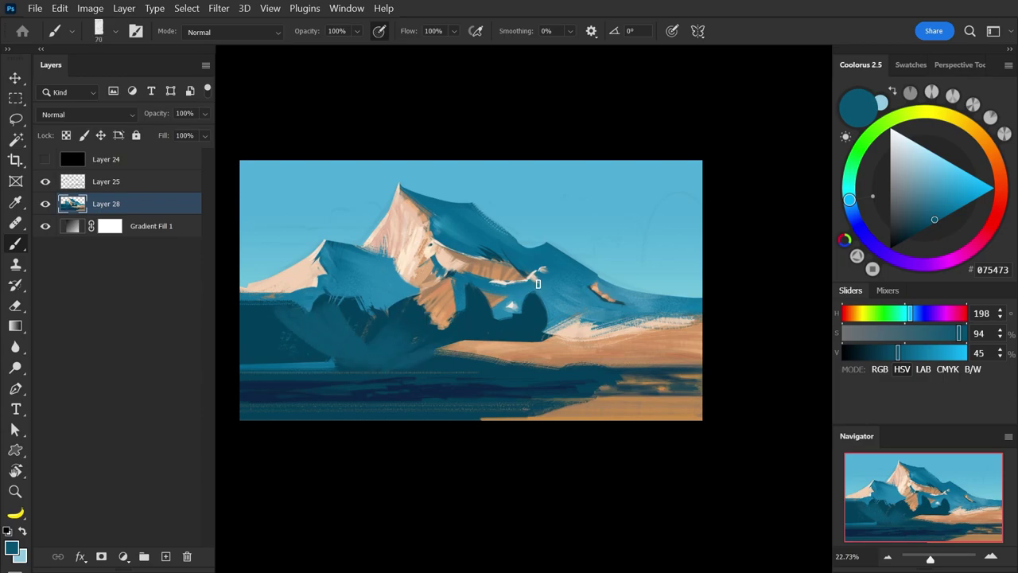
{"action": "left_click", "coordinate": [407, 342], "text": "alt"}
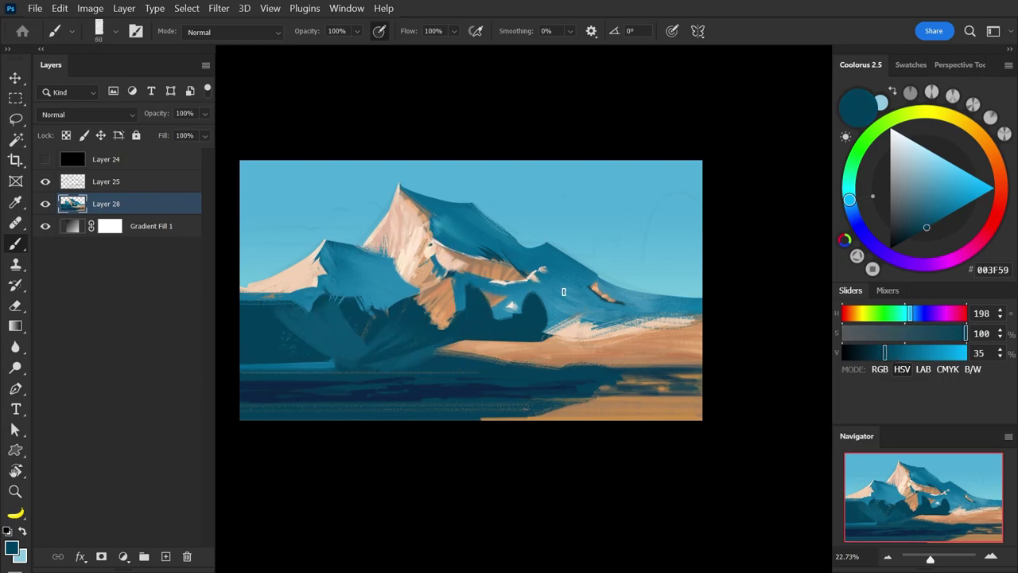
{"action": "left_click_drag", "start_coordinate": [576, 203], "coordinate": [631, 208]}
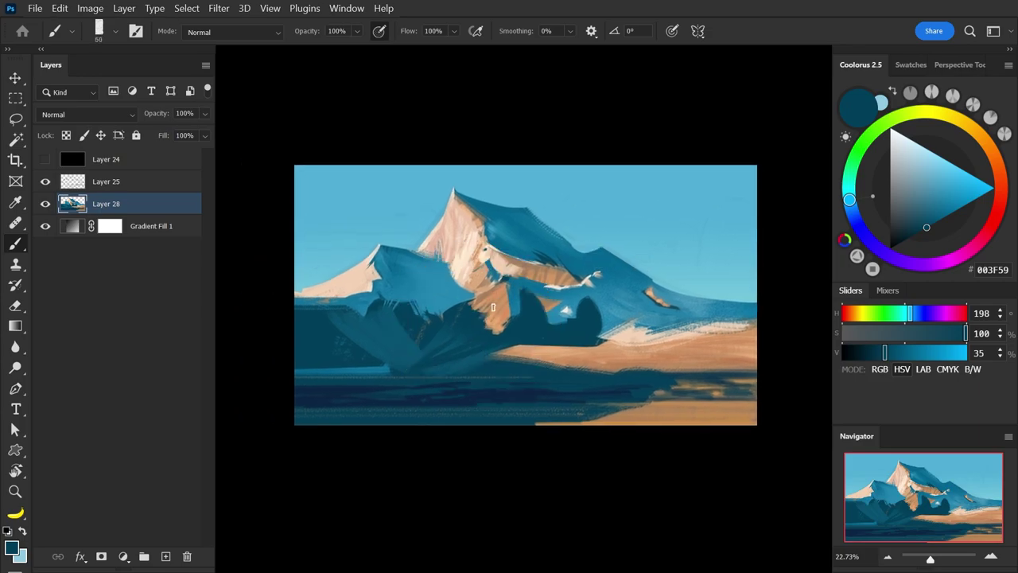
- Paint a small tan rock strip between the two rounded dark hills with #D49763 and #E2AC7A at 40 to 45 px
{"action": "left_click", "coordinate": [483, 308], "text": "alt"}
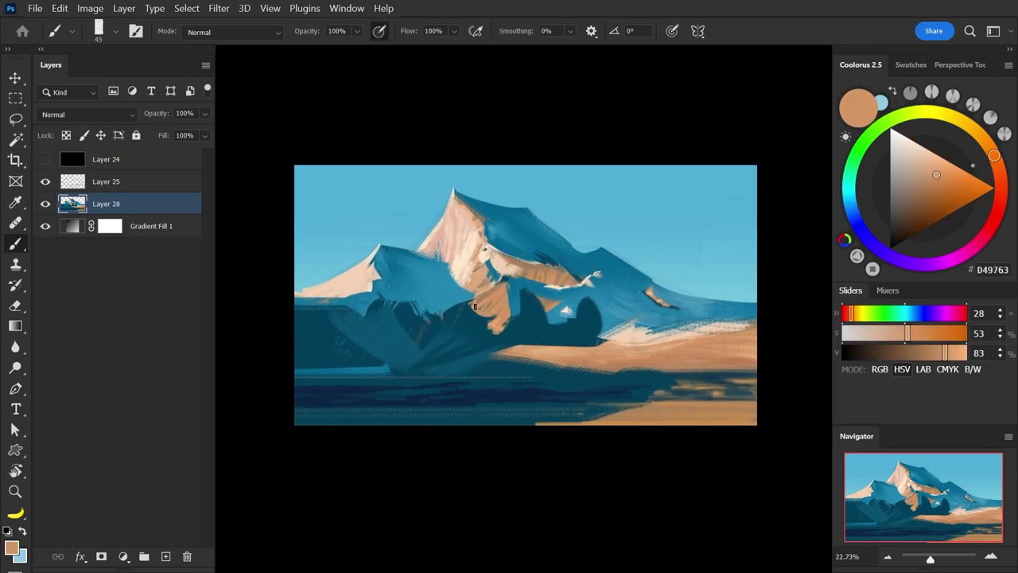
{"action": "left_click", "coordinate": [498, 312], "text": "alt"}
{"action": "left_click_drag", "start_coordinate": [617, 228], "coordinate": [588, 229]}
{"action": "left_click", "coordinate": [539, 342], "text": "alt"}
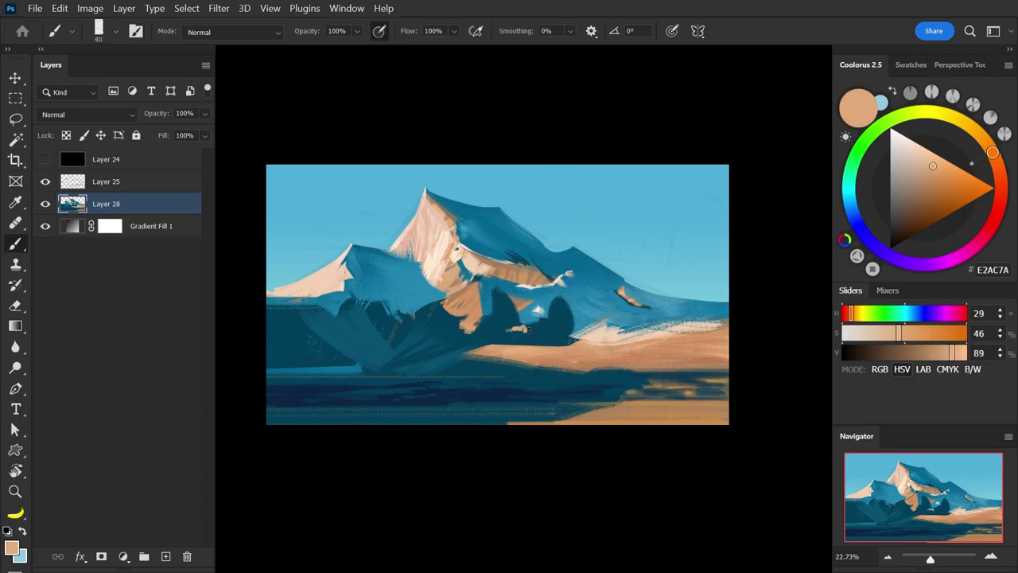
- Trim the tan rock strip with dark blue #013E58 at 25 px and refine the outer slope's rock patch
{"action": "left_click", "coordinate": [538, 335], "text": "alt"}
{"action": "mouse_move", "coordinate": [572, 296]}
{"action": "left_mouse_down"}
{"action": "mouse_move", "coordinate": [552, 294]}
{"action": "mouse_move", "coordinate": [572, 289]}
{"action": "left_mouse_up"}
{"action": "left_click", "coordinate": [496, 334], "text": "alt"}
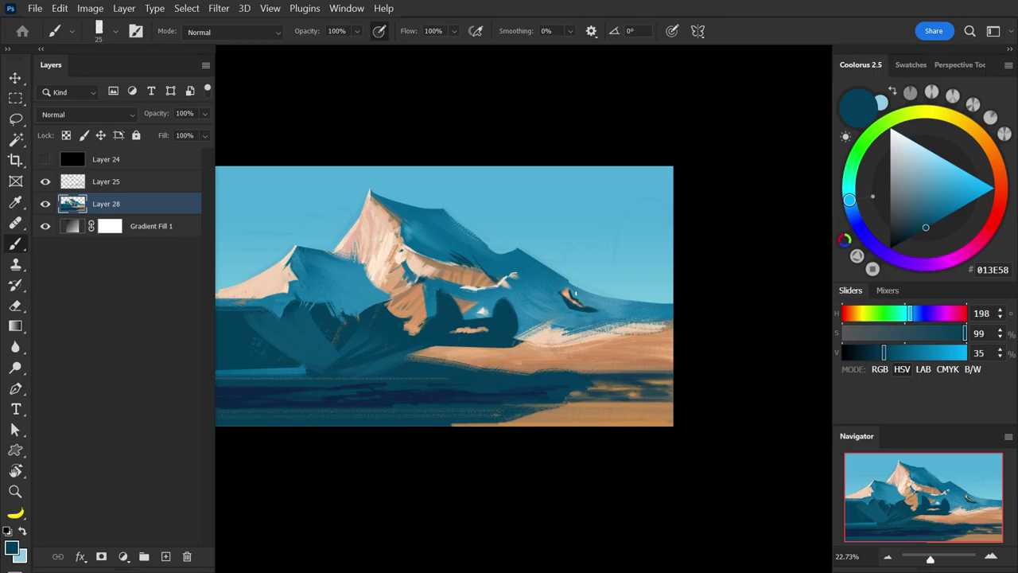
{"action": "left_click", "coordinate": [579, 295], "text": "alt"}
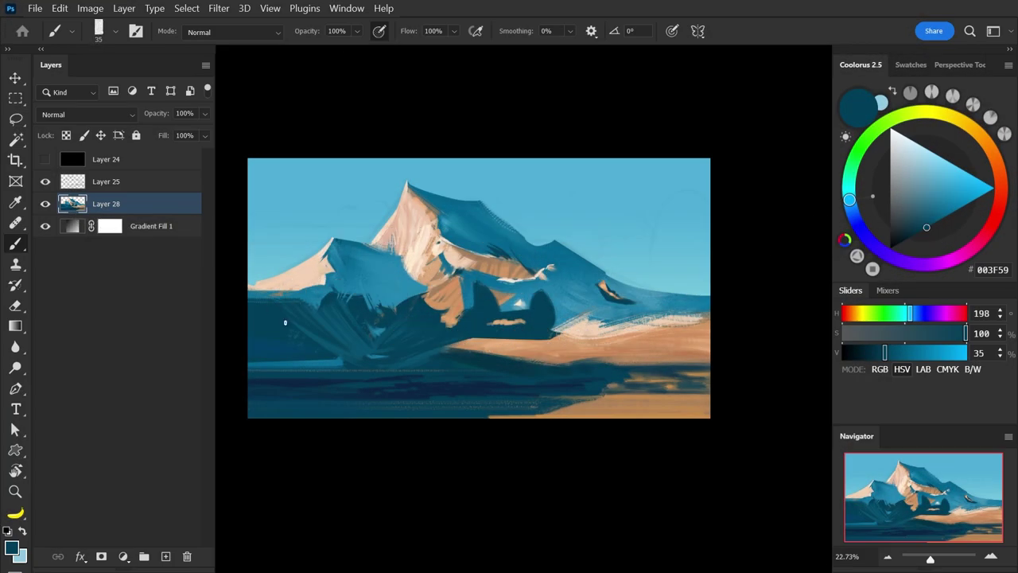
- Paint diagonal slope strokes on the foreground foothills with #05506D at 60 px, and undo the last stroke
{"action": "key", "text": "]"}
{"action": "key", "text": "]"}
{"action": "key", "text": "]"}
{"action": "left_click", "coordinate": [355, 348], "text": "alt"}
{"action": "key", "text": "]"}
{"action": "left_click_drag", "start_coordinate": [242, 309], "coordinate": [312, 360]}
{"action": "left_click_drag", "start_coordinate": [265, 309], "coordinate": [318, 350]}
{"action": "key", "text": "ctrl+z"}
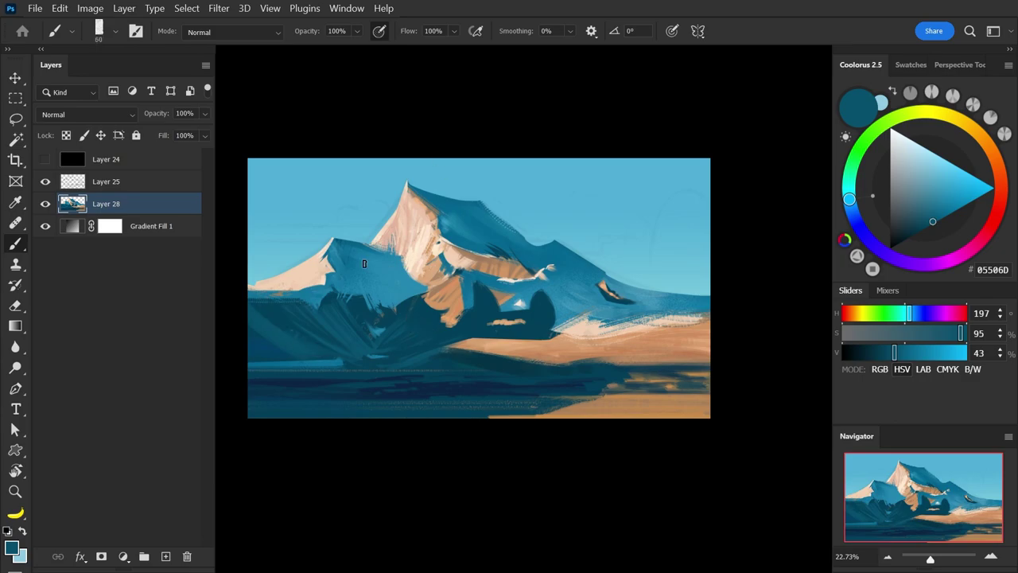
- Paint a dark #003F59 foothill ridge sloping down from the canvas edge in front of the smaller peak, and flip the view horizontally
{"action": "left_click", "coordinate": [342, 359], "text": "alt"}
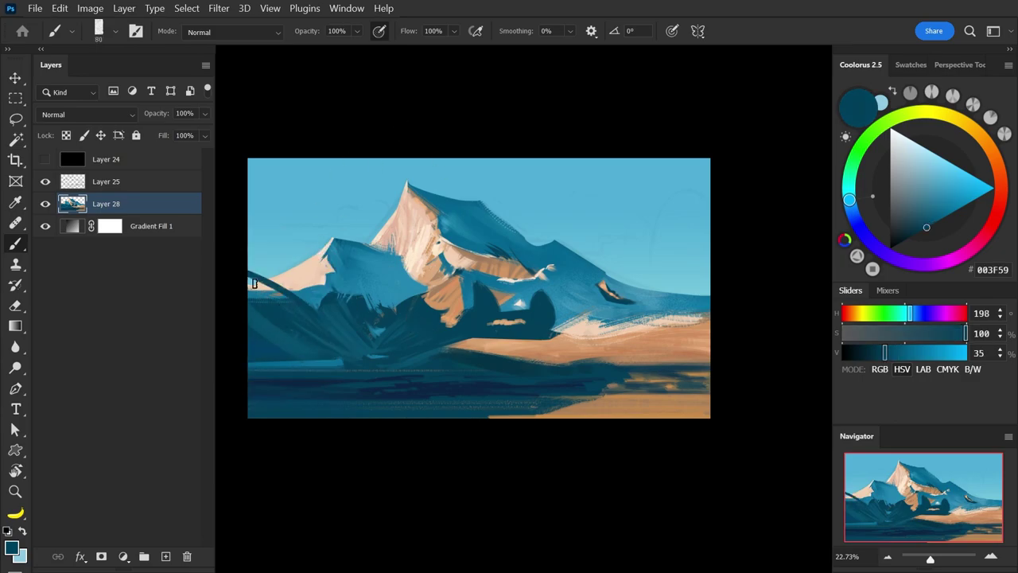
{"action": "left_click_drag", "start_coordinate": [243, 276], "coordinate": [316, 332]}
{"action": "key", "text": "ctrl+shift+h"}
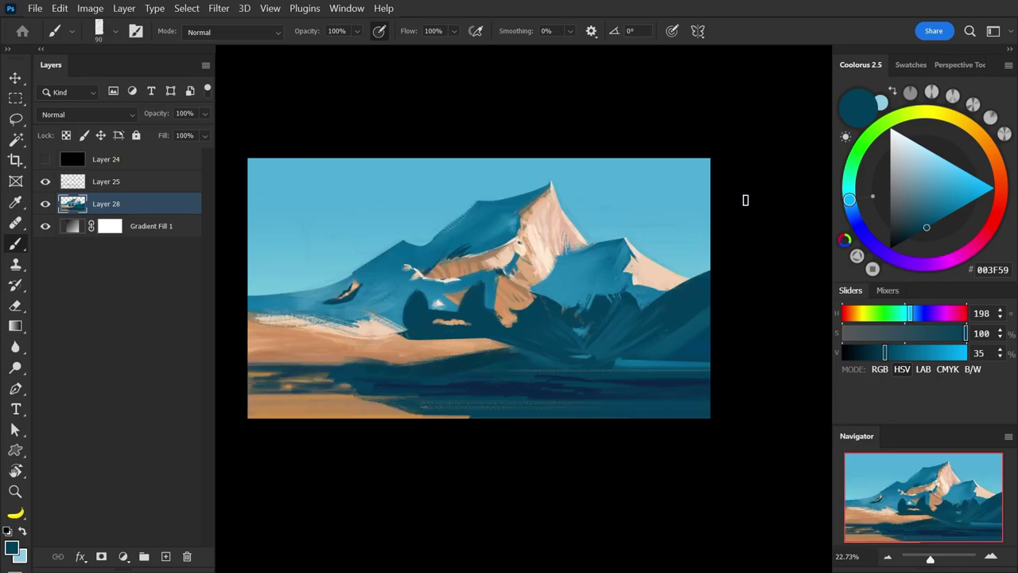
- Lock the layer's transparent pixels and brighten the main summit's lit face with cream #FFF3E5 at 35 px
{"action": "left_click", "coordinate": [547, 239], "text": "alt"}
{"action": "key", "text": "bracketright"}
{"action": "key", "text": "bracketright"}
{"action": "key", "text": "slash"}
{"action": "key", "text": "bracketleft"}
{"action": "key", "text": "bracketleft"}
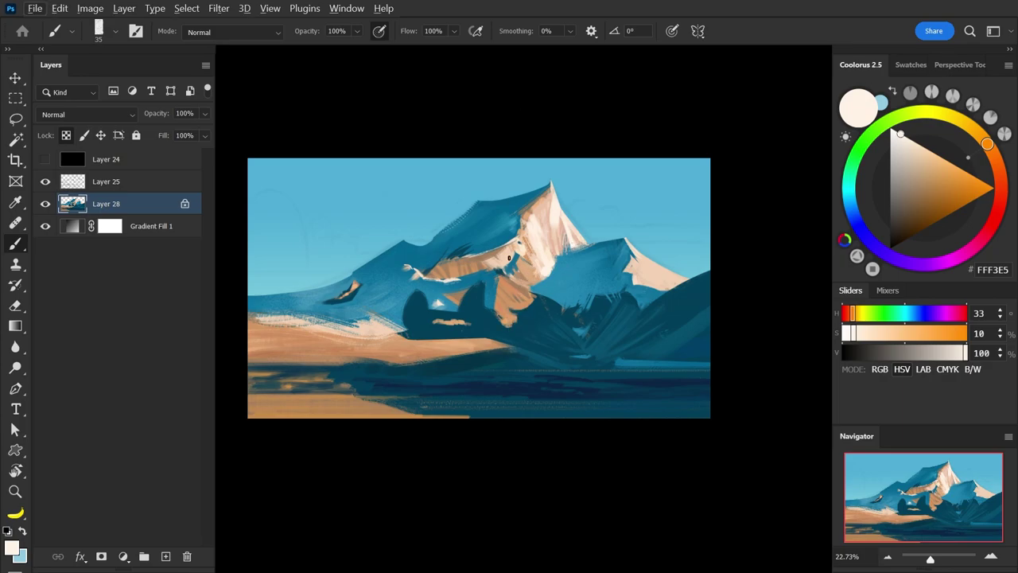
- Shade the slope around the outer rock patch with #003F59 and a sampled blue, using brush sizes up to 150 px
{"action": "left_click", "coordinate": [517, 306], "text": "alt"}
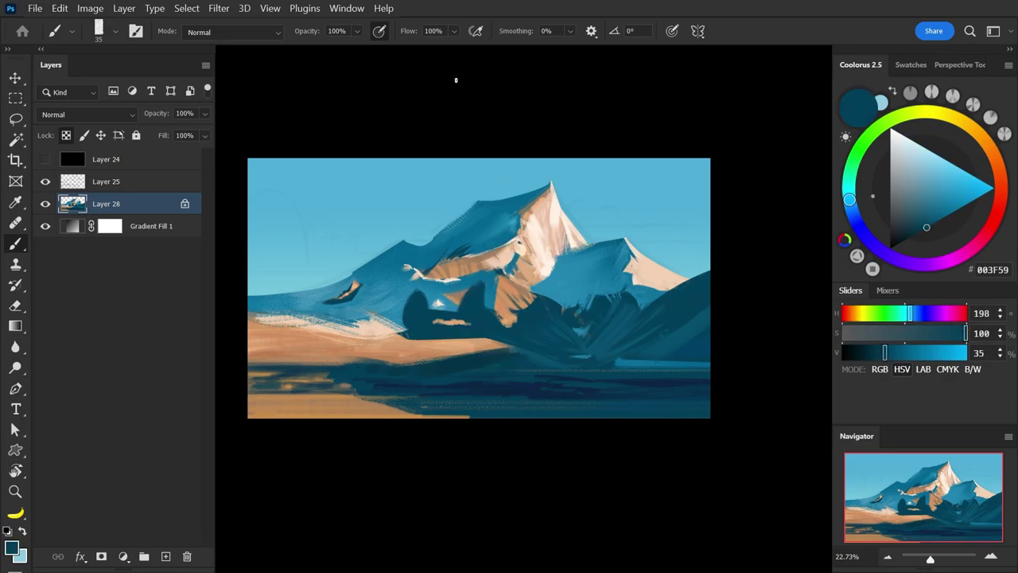
{"action": "key", "text": "bracketright"}
{"action": "key", "text": "bracketright"}
{"action": "key", "text": "bracketright"}
{"action": "key", "text": "bracketright"}
{"action": "key", "text": "bracketright"}
{"action": "key", "text": "bracketright"}
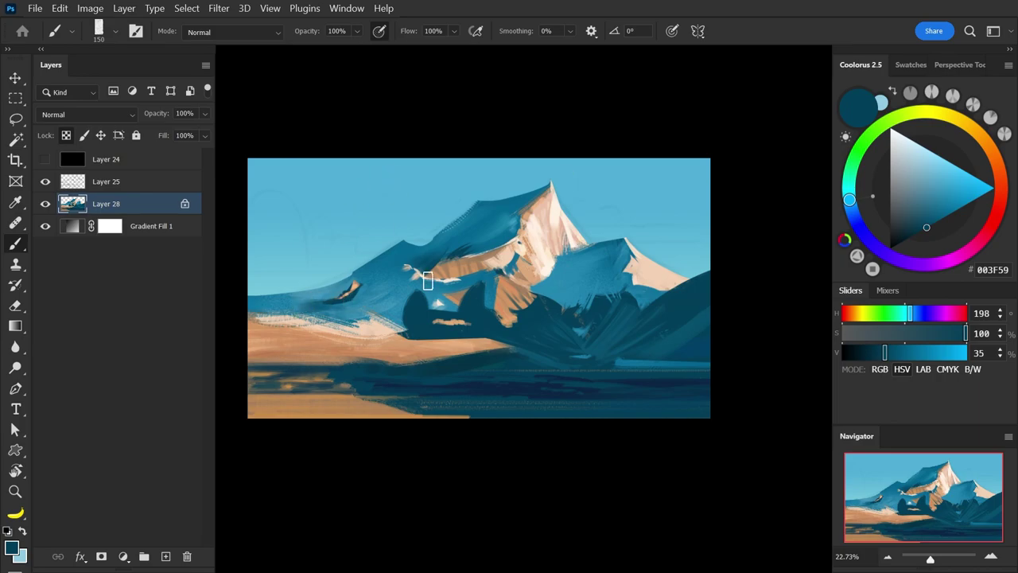
{"action": "left_click", "coordinate": [425, 299], "text": "alt"}
{"action": "key", "text": "bracketleft"}
{"action": "key", "text": "bracketleft"}
{"action": "key", "text": "bracketleft"}
{"action": "key", "text": "bracketleft"}
- Turn off pressure-controlled opacity for the textured brush, and try a brown #AE6D43 stroke on the sandy plain, undoing it
{"action": "left_click", "coordinate": [307, 342], "text": "alt"}
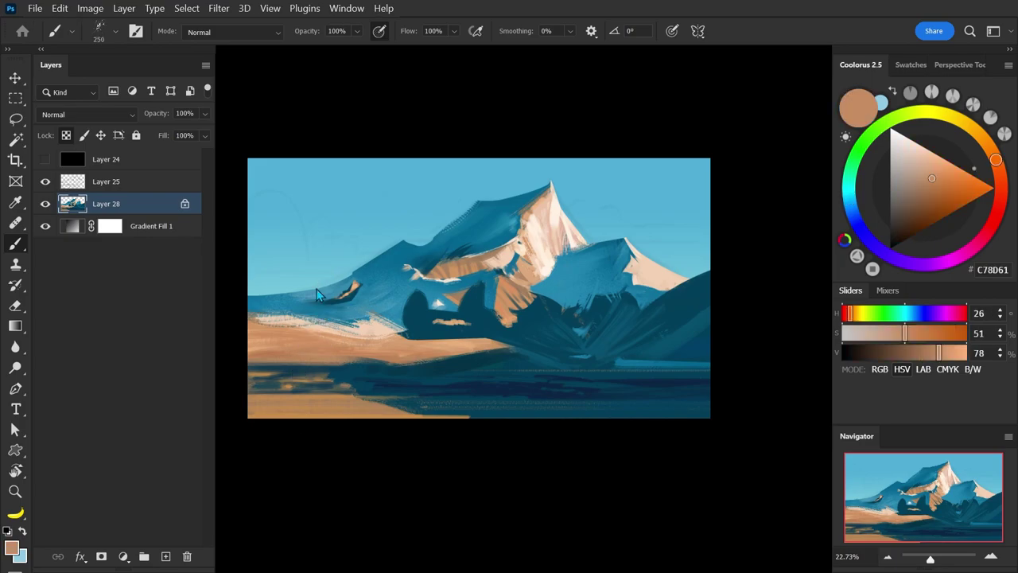
{"action": "left_click", "coordinate": [349, 292], "text": "alt"}
{"action": "key", "text": "bracketleft"}
{"action": "key", "text": "bracketleft"}
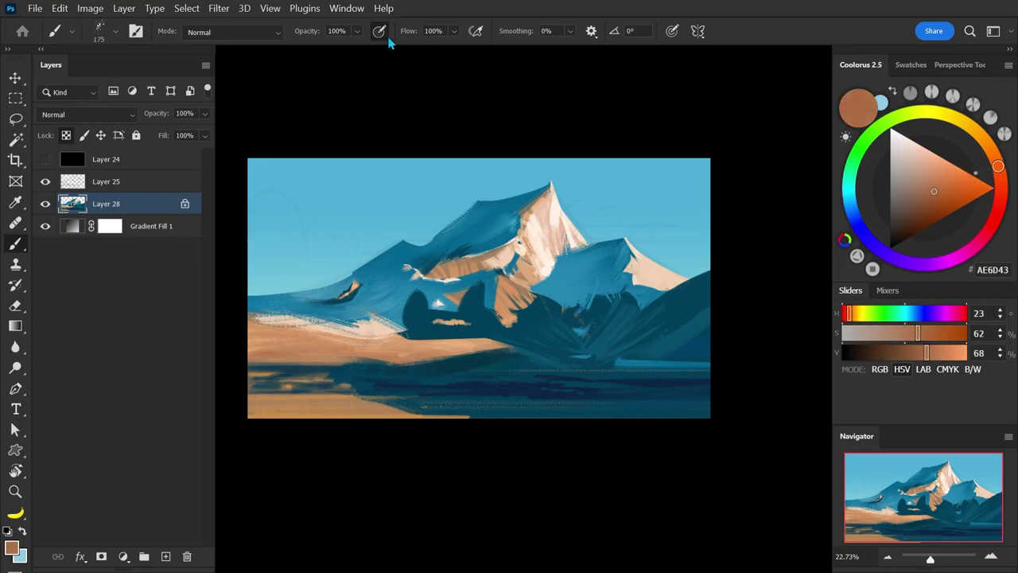
{"action": "left_click", "coordinate": [379, 33]}
{"action": "mouse_move", "coordinate": [353, 343]}
{"action": "left_mouse_down"}
{"action": "mouse_move", "coordinate": [250, 354]}
{"action": "mouse_move", "coordinate": [343, 353]}
{"action": "left_mouse_up"}
{"action": "key", "text": "ctrl+z"}
- Paint dark brown #9F633D streaks across the sandy plain with the textured brush at 60 px
{"action": "key", "text": "bracketleft"}
{"action": "left_click", "coordinate": [294, 344], "text": "alt"}
{"action": "key", "text": "bracketleft"}
{"action": "key", "text": "bracketleft"}
{"action": "key", "text": "bracketleft"}
{"action": "key", "text": "bracketleft"}
{"action": "key", "text": "bracketleft"}
{"action": "left_click_drag", "start_coordinate": [282, 351], "coordinate": [418, 354]}
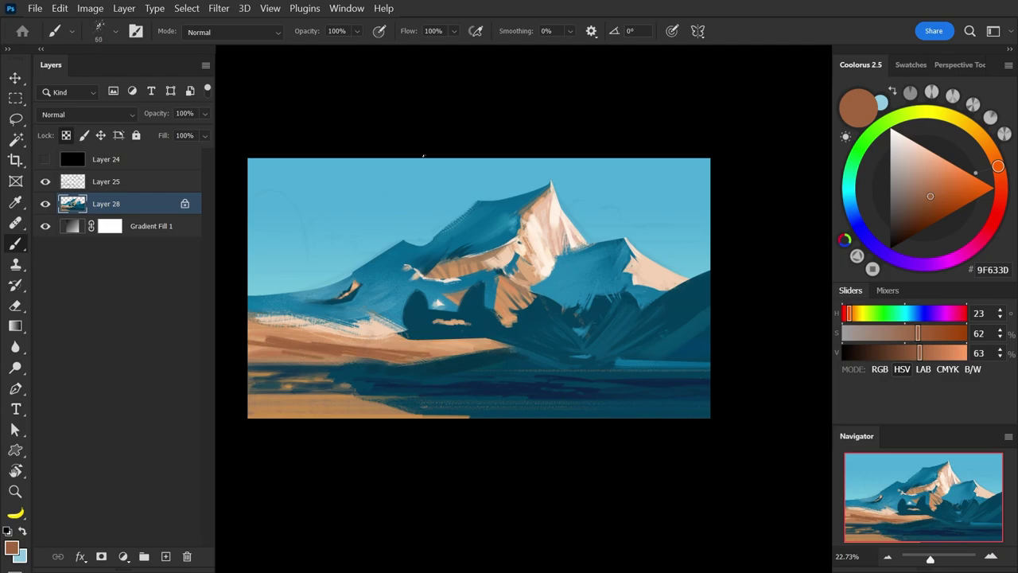
- Lower the textured brush's minimum diameter in its Shape Dynamics settings
{"action": "key", "text": "F5"}
{"action": "left_click", "coordinate": [469, 187]}
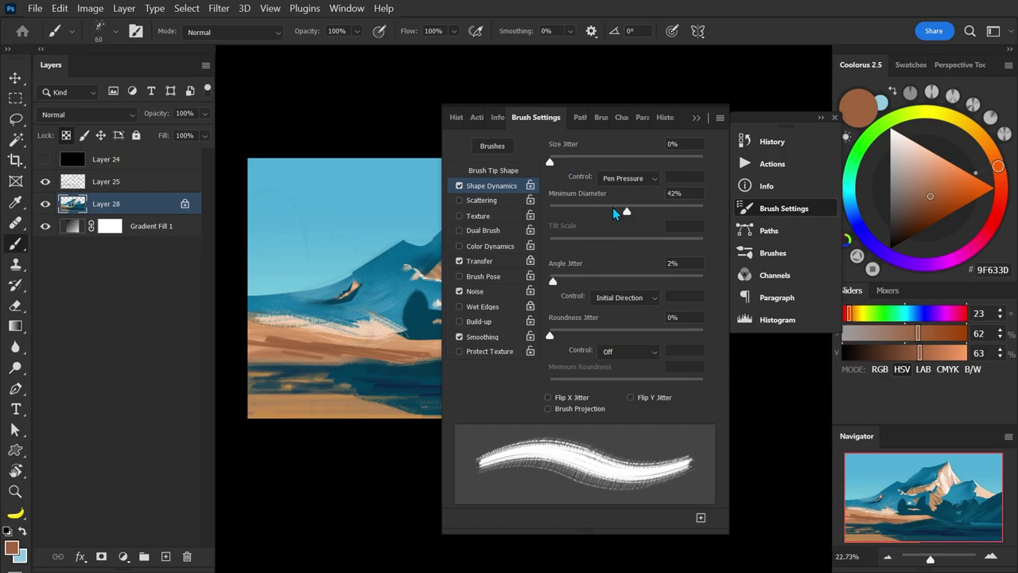
{"action": "left_click", "coordinate": [509, 172]}
{"action": "left_click", "coordinate": [509, 188]}
{"action": "left_click_drag", "start_coordinate": [618, 211], "coordinate": [559, 209]}
{"action": "key", "text": "F5"}
- Add more brown #A26740 streaks to the sandy plain, raising the textured brush from 60 to 150 px
{"action": "left_click", "coordinate": [310, 338], "text": "alt"}
{"action": "left_click_drag", "start_coordinate": [349, 353], "coordinate": [375, 347]}
{"action": "left_click", "coordinate": [275, 382], "text": "alt"}
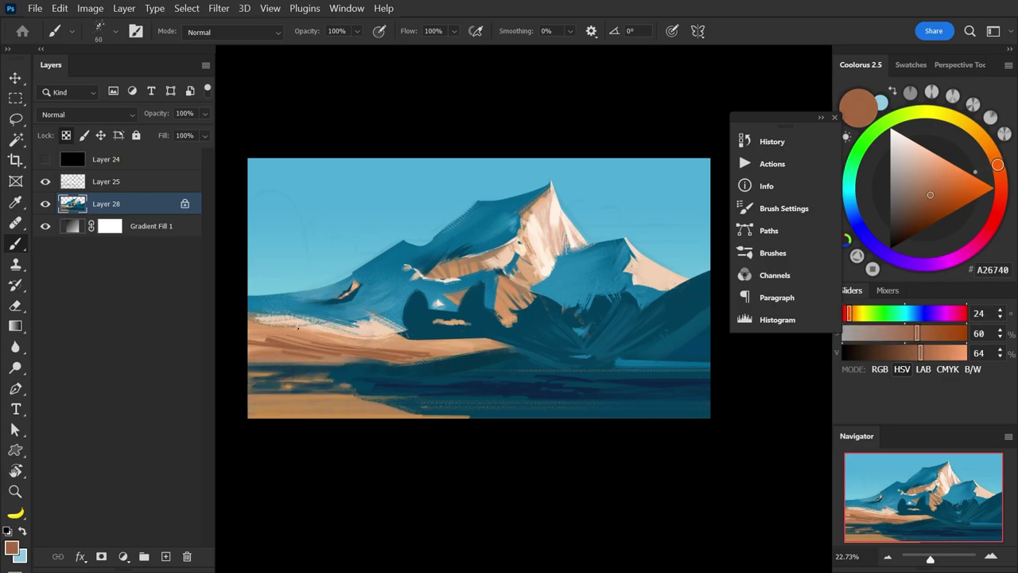
{"action": "key", "text": "bracketright"}
{"action": "key", "text": "bracketright"}
{"action": "key", "text": "bracketright"}
{"action": "key", "text": "bracketright"}
{"action": "key", "text": "bracketright"}
{"action": "key", "text": "bracketright"}
{"action": "left_click_drag", "start_coordinate": [251, 336], "coordinate": [358, 342]}
- Paint lighter sand accents near the plain's narrow tip with #D59A6A, #D49447 and bright orange #FFB761 at 150 px
{"action": "left_click", "coordinate": [439, 339], "text": "alt"}
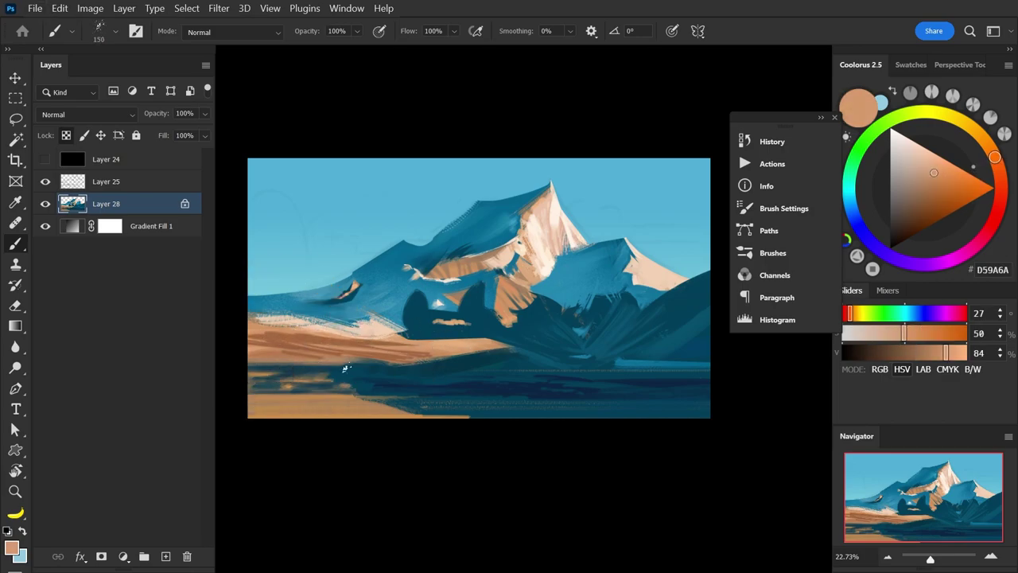
{"action": "left_click", "coordinate": [448, 348], "text": "alt"}
{"action": "left_click", "coordinate": [451, 345], "text": "alt"}
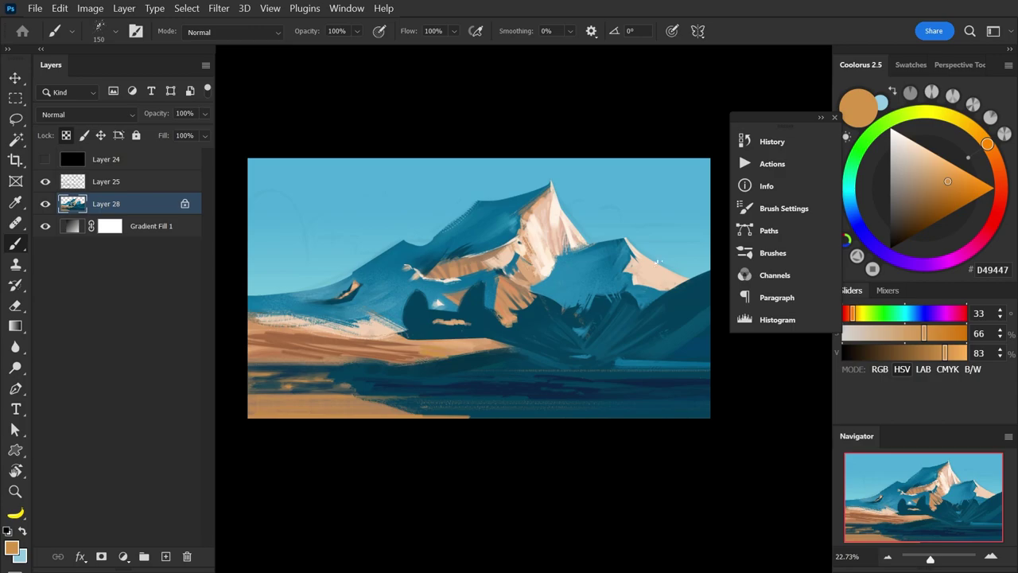
{"action": "left_click", "coordinate": [944, 165]}
{"action": "left_click_drag", "start_coordinate": [420, 351], "coordinate": [445, 355]}
{"action": "left_click", "coordinate": [954, 165]}
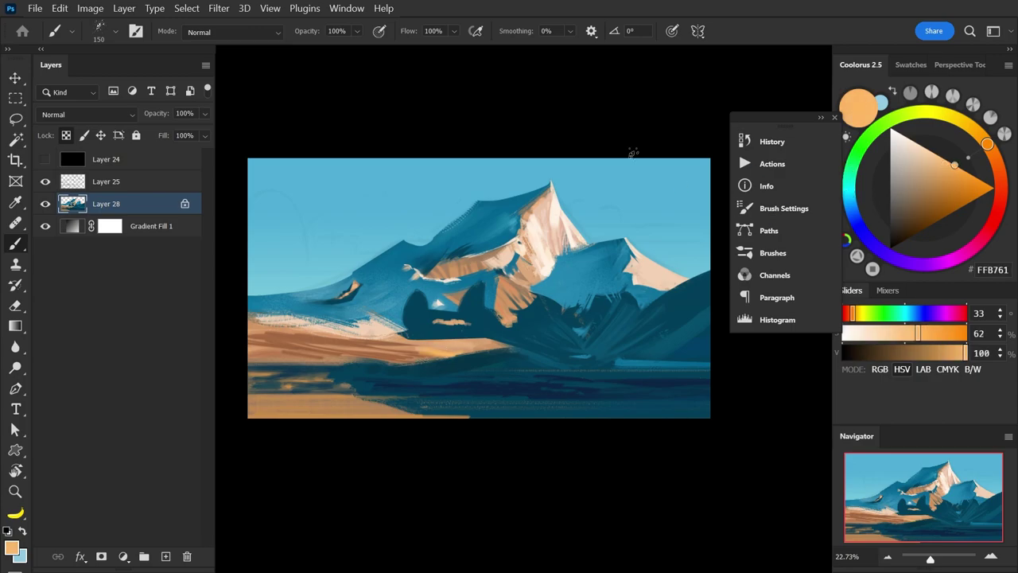
- Rotate the canvas upright and add bright #FFAD61 highlights along the sandy plain's tip at 90 px
{"action": "left_click", "coordinate": [992, 153]}
{"action": "key", "text": "r"}
{"action": "mouse_move", "coordinate": [654, 236]}
{"action": "left_mouse_down"}
{"action": "mouse_move", "coordinate": [638, 220]}
{"action": "mouse_move", "coordinate": [654, 231]}
{"action": "left_mouse_up"}
{"action": "key", "text": "["}
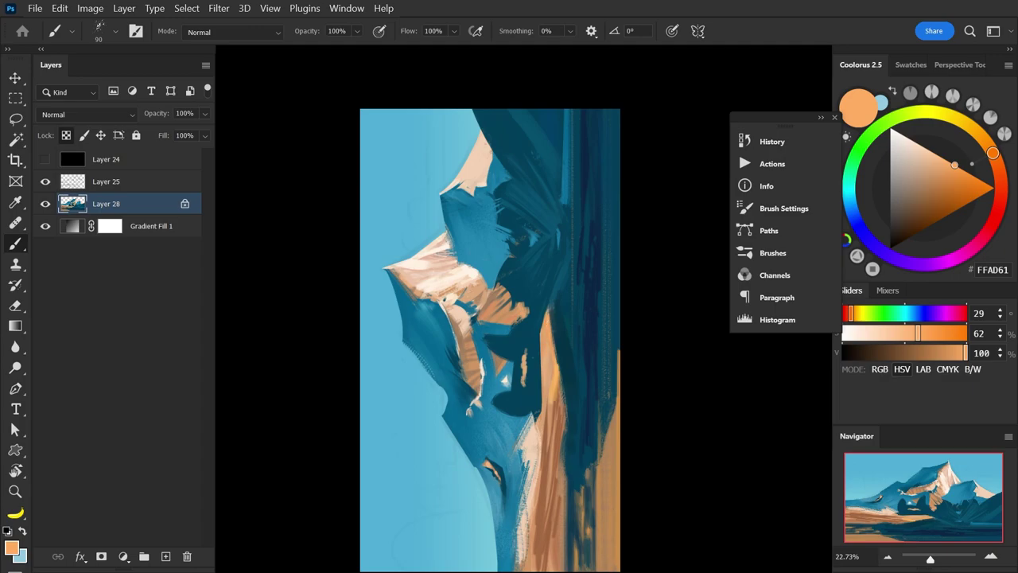
{"action": "key", "text": "space"}
{"action": "left_click_drag", "start_coordinate": [586, 286], "coordinate": [567, 237]}
- Sample a dark water tone, enlarge the textured brush and paint a long stroke along the sandy shoreline
{"action": "left_click", "coordinate": [567, 391], "text": "alt"}
{"action": "key", "text": "]"}
{"action": "key", "text": "]"}
{"action": "key", "text": "]"}
{"action": "key", "text": "]"}
{"action": "key", "text": "]"}
{"action": "left_click_drag", "start_coordinate": [550, 398], "coordinate": [546, 516]}
- Paint long navy #0B2543 streaks through the water with the textured brush at about 125 px
{"action": "key", "text": "space"}
{"action": "left_click_drag", "start_coordinate": [625, 367], "coordinate": [611, 383]}
{"action": "key", "text": "space"}
{"action": "left_click_drag", "start_coordinate": [619, 327], "coordinate": [615, 354]}
{"action": "left_click", "coordinate": [551, 305], "text": "alt"}
{"action": "left_click_drag", "start_coordinate": [560, 299], "coordinate": [544, 344]}
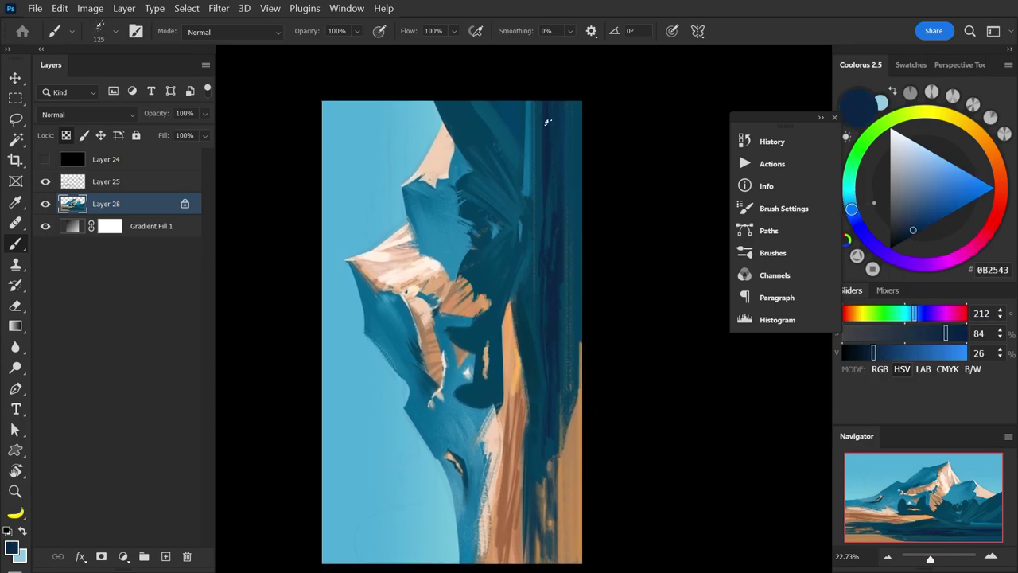
{"action": "mouse_move", "coordinate": [554, 103]}
{"action": "left_mouse_down"}
{"action": "mouse_move", "coordinate": [551, 213]}
{"action": "mouse_move", "coordinate": [541, 183]}
{"action": "left_mouse_up"}
- Extend the navy #0B2543 water streaks towards the sandy reflections, reducing the textured brush to 125 px
{"action": "key", "text": "["}
{"action": "key", "text": "["}
{"action": "key", "text": "["}
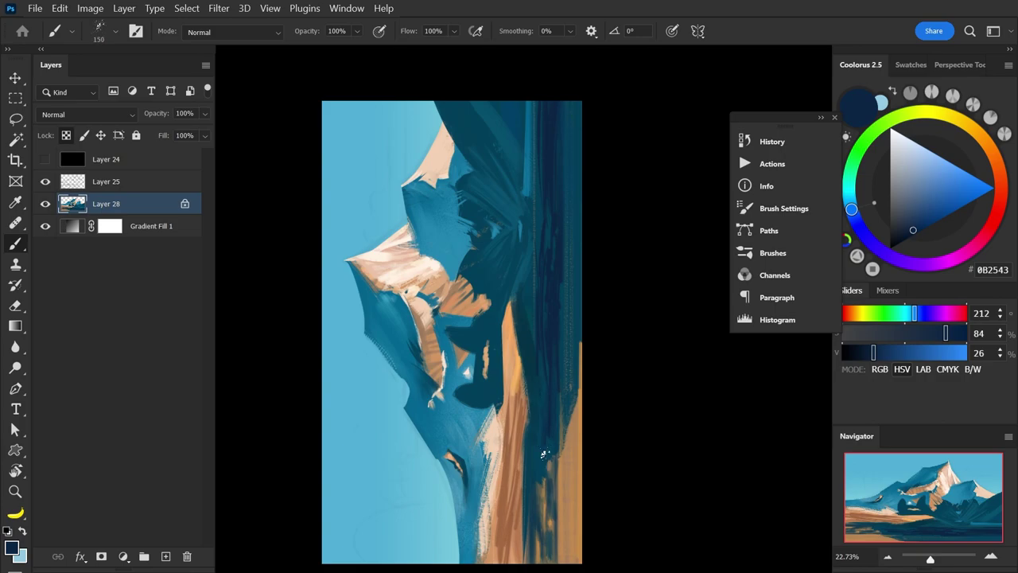
{"action": "key", "text": "bracketleft"}
{"action": "left_click_drag", "start_coordinate": [544, 447], "coordinate": [551, 481]}
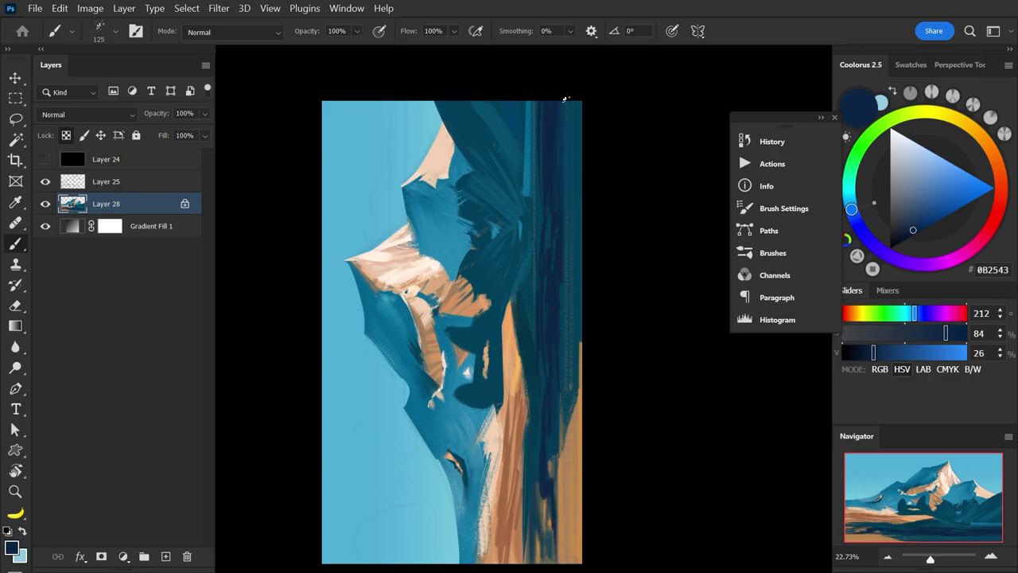
- Blend the water's dark band and shoreline with blue #023E5D and neighbouring sampled tones at 125 px
{"action": "left_click", "coordinate": [559, 111], "text": "alt"}
{"action": "left_click_drag", "start_coordinate": [529, 103], "coordinate": [525, 191]}
{"action": "left_click", "coordinate": [561, 128], "text": "alt"}
{"action": "left_click_drag", "start_coordinate": [551, 117], "coordinate": [550, 143]}
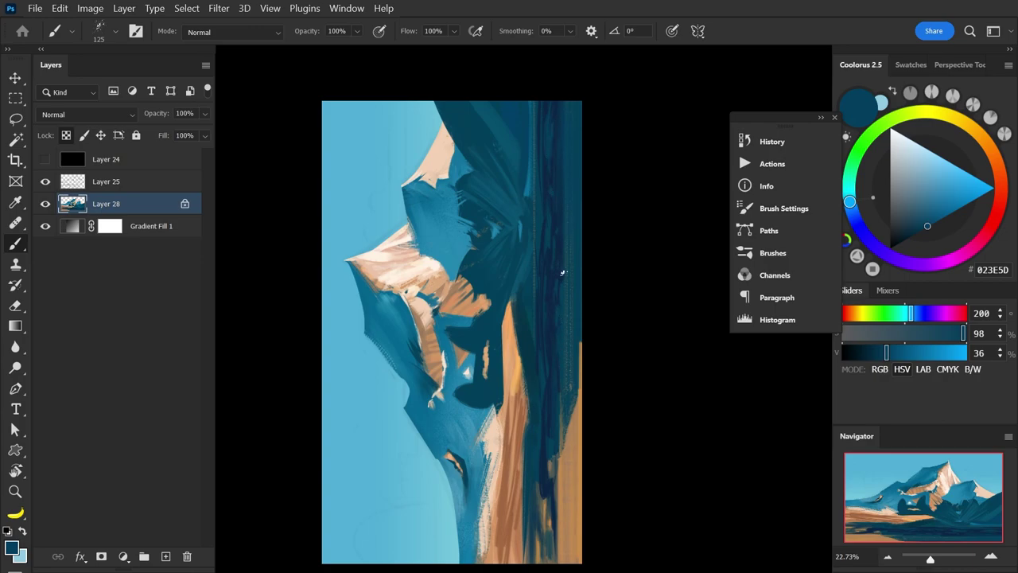
{"action": "left_click", "coordinate": [550, 139], "text": "alt"}
{"action": "scroll", "coordinate": [529, 532], "scroll_direction": "down", "scroll_amount": 1}
- Refine the sandy plain's shoreline with browns #C7895C and #BD8158 at 125 px, rotating the canvas diagonally
{"action": "left_click", "coordinate": [525, 535], "text": "alt"}
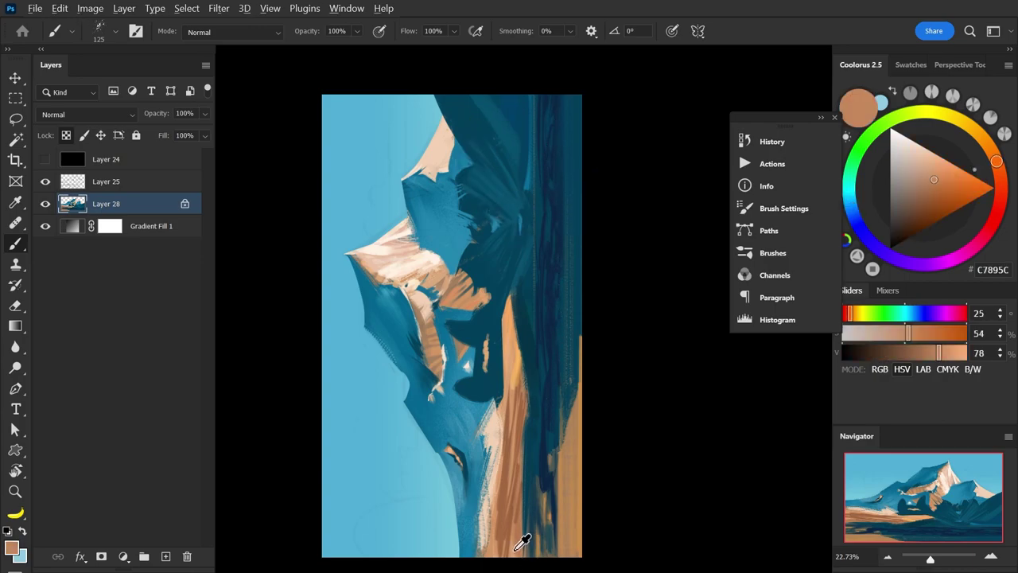
{"action": "left_click_drag", "start_coordinate": [552, 405], "coordinate": [401, 468]}
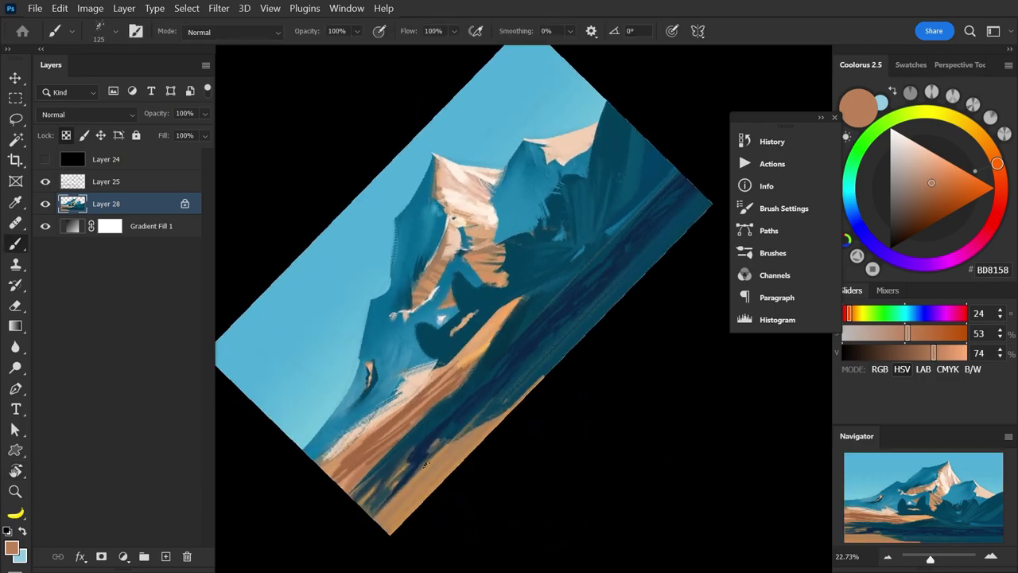
{"action": "key", "text": "r"}
{"action": "left_click_drag", "start_coordinate": [693, 289], "coordinate": [610, 308]}
{"action": "key", "text": "b"}
- Paint pale peach highlights along the upper edge of the sandy plain, sample blue #1D7FA9 and return the canvas rotation to 0°
{"action": "left_click", "coordinate": [495, 375], "text": "alt"}
{"action": "left_click", "coordinate": [929, 151]}
{"action": "mouse_move", "coordinate": [501, 357]}
{"action": "left_mouse_down"}
{"action": "mouse_move", "coordinate": [484, 382]}
{"action": "mouse_move", "coordinate": [461, 342]}
{"action": "mouse_move", "coordinate": [477, 345]}
{"action": "left_mouse_up"}
{"action": "left_click", "coordinate": [914, 142]}
{"action": "key", "text": "bracketleft"}
{"action": "left_click", "coordinate": [469, 355], "text": "alt"}
{"action": "key", "text": "r"}
{"action": "mouse_move", "coordinate": [577, 195]}
{"action": "left_mouse_down"}
{"action": "mouse_move", "coordinate": [673, 326]}
{"action": "mouse_move", "coordinate": [675, 390]}
{"action": "left_mouse_up"}
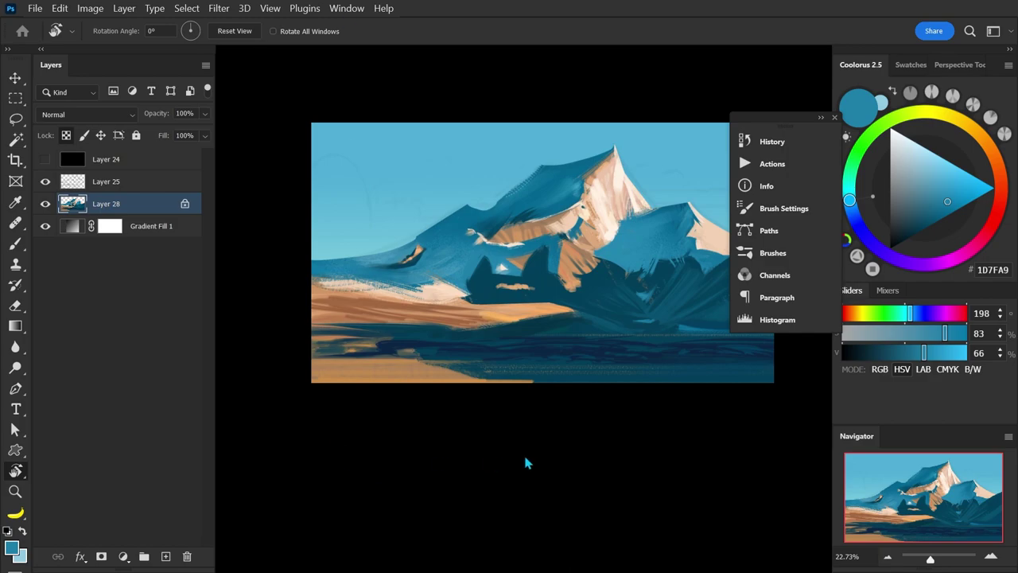
- Touch up the dark foothill shapes beneath the main peak with sampled blues #003F59 and #04638C at 125 px
{"action": "key", "text": "b"}
{"action": "left_click", "coordinate": [549, 285], "text": "alt"}
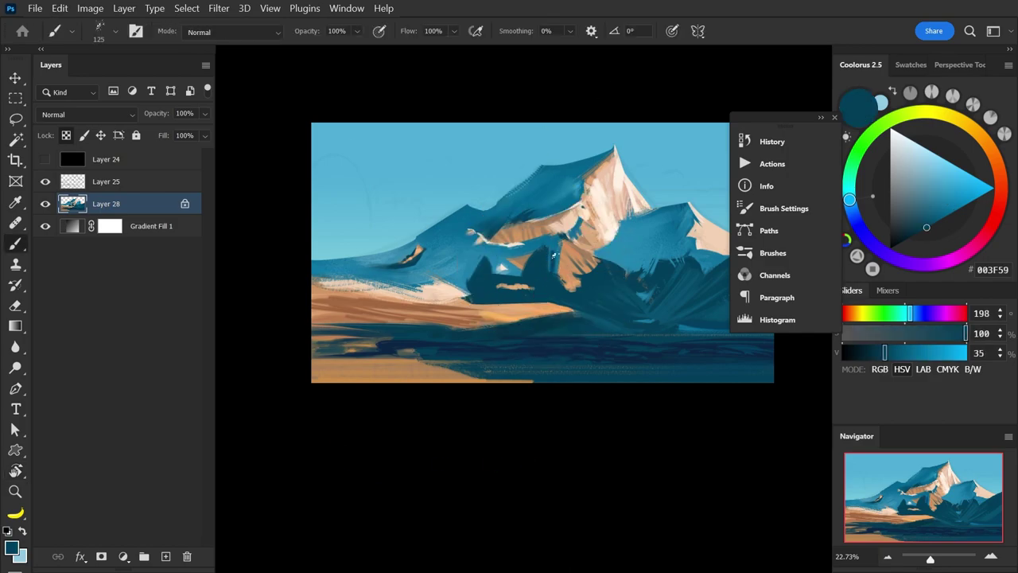
{"action": "left_click", "coordinate": [548, 248], "text": "alt"}
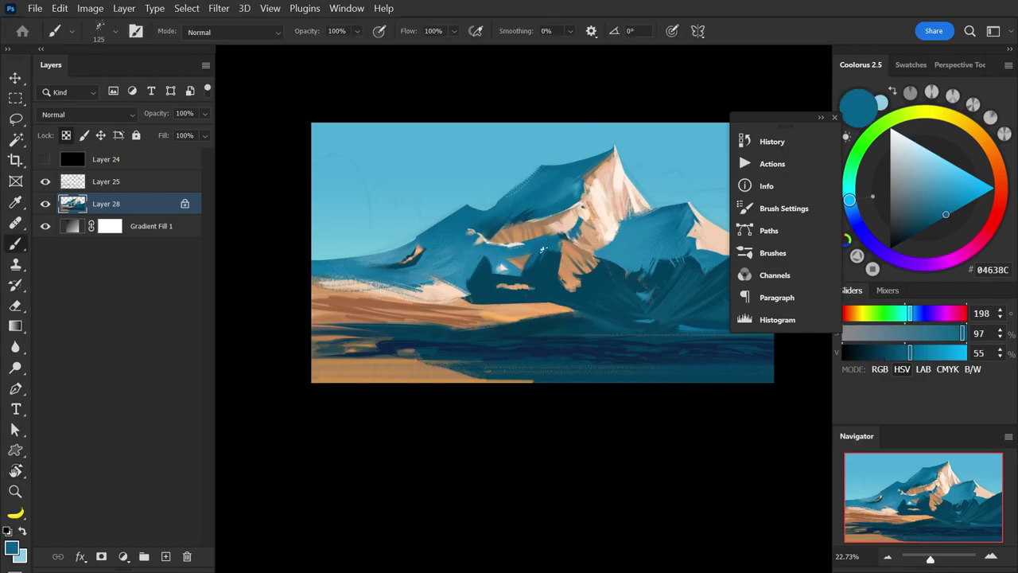
{"action": "left_click", "coordinate": [470, 276], "text": "alt"}
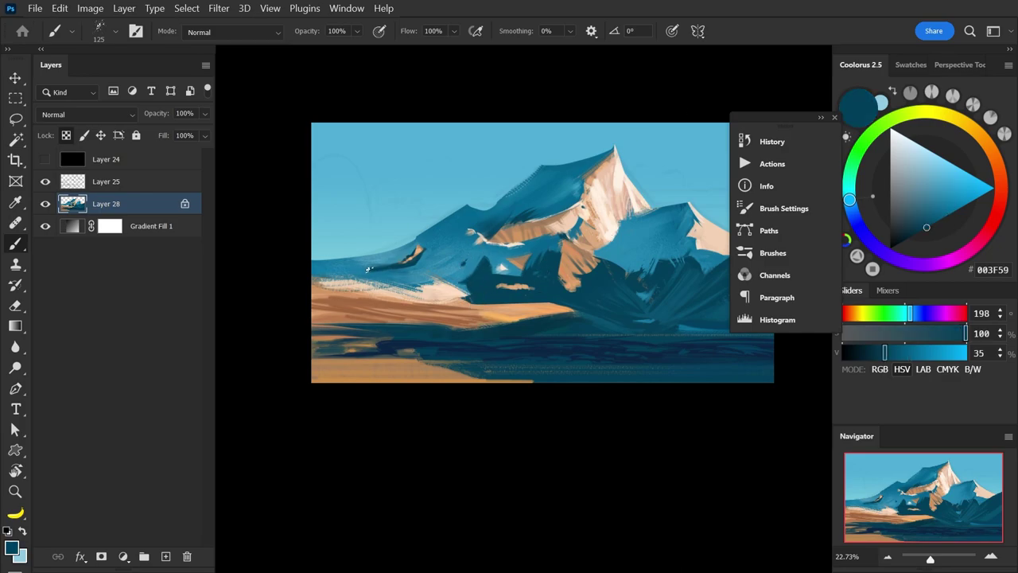
- Refine the small rock outcrop on the mountain's far-left slope with sampled surrounding tones, including blue #187AA5
{"action": "left_click", "coordinate": [459, 249], "text": "alt"}
{"action": "mouse_move", "coordinate": [376, 268]}
{"action": "left_mouse_down"}
{"action": "mouse_move", "coordinate": [430, 263]}
{"action": "mouse_move", "coordinate": [460, 248]}
{"action": "mouse_move", "coordinate": [468, 222]}
{"action": "mouse_move", "coordinate": [425, 247]}
{"action": "left_mouse_up"}
{"action": "left_click", "coordinate": [418, 252], "text": "alt"}
{"action": "left_click", "coordinate": [431, 252], "text": "alt"}
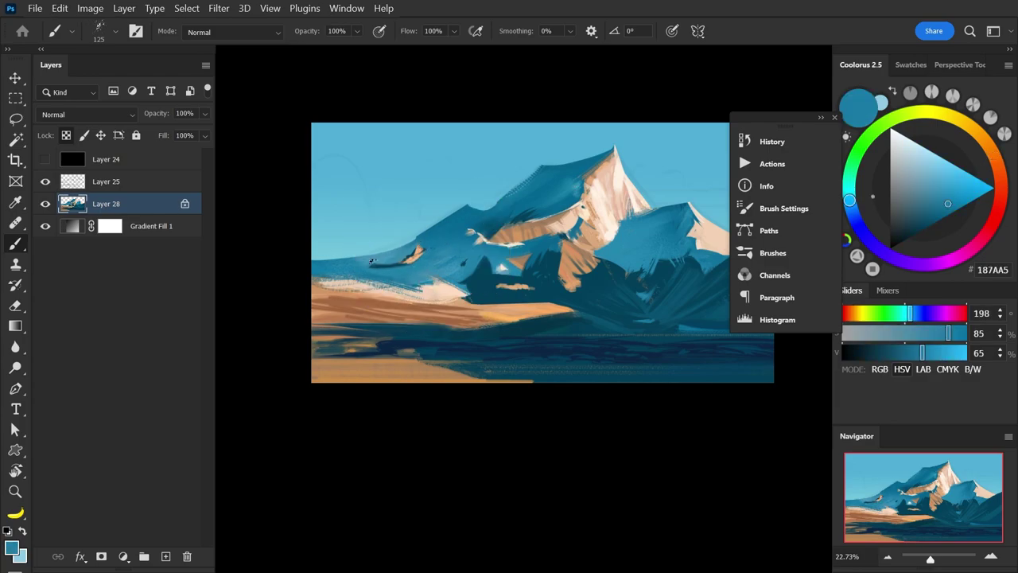
{"action": "left_click", "coordinate": [385, 265], "text": "alt"}
{"action": "left_click", "coordinate": [380, 258], "text": "alt"}
{"action": "left_click_drag", "start_coordinate": [369, 267], "coordinate": [395, 266]}
- Add dark and light accents to the mountain's shadowed face with sampled blues #003F59, #036792, #3891B6 and #025377
{"action": "left_click", "coordinate": [489, 301], "text": "alt"}
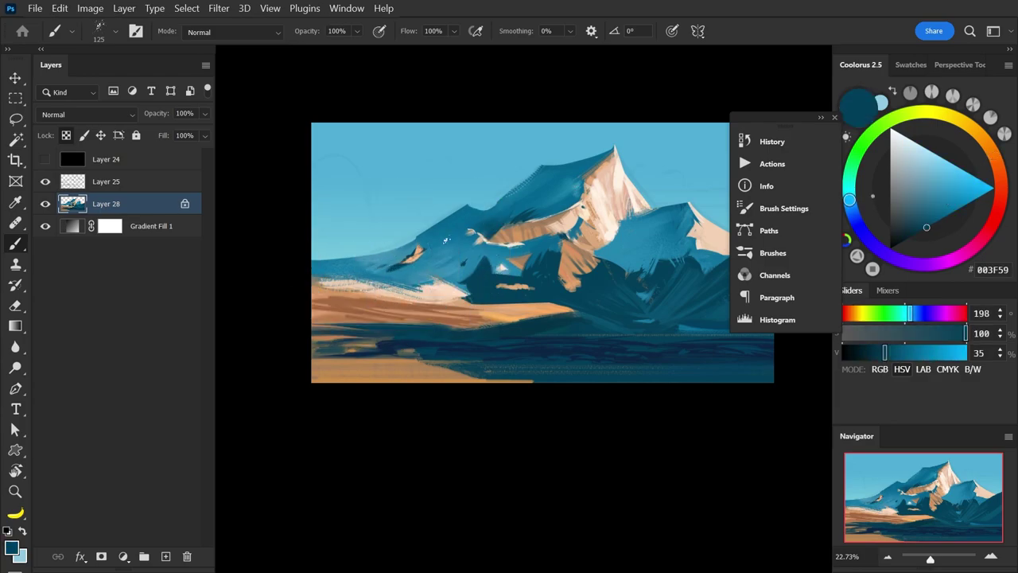
{"action": "left_click", "coordinate": [551, 185], "text": "alt"}
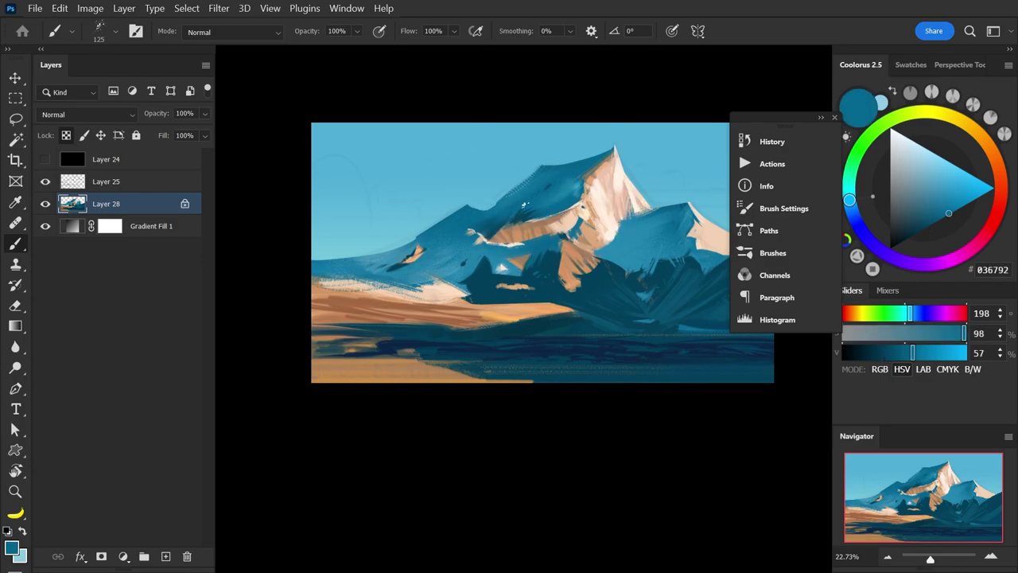
{"action": "left_click", "coordinate": [391, 291], "text": "alt"}
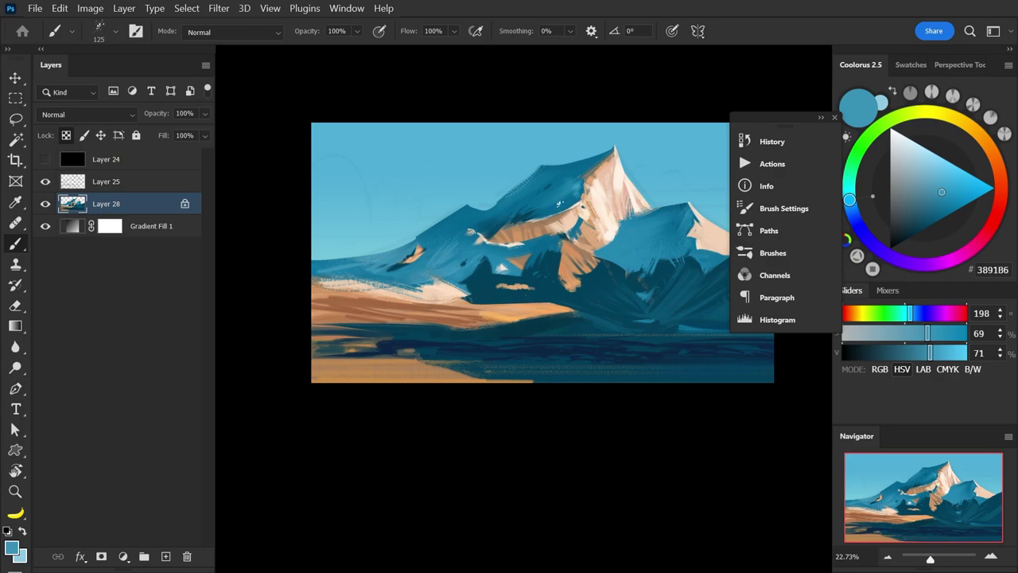
{"action": "left_click", "coordinate": [484, 223], "text": "alt"}
{"action": "scroll", "coordinate": [521, 185], "scroll_direction": "right", "scroll_amount": 2}
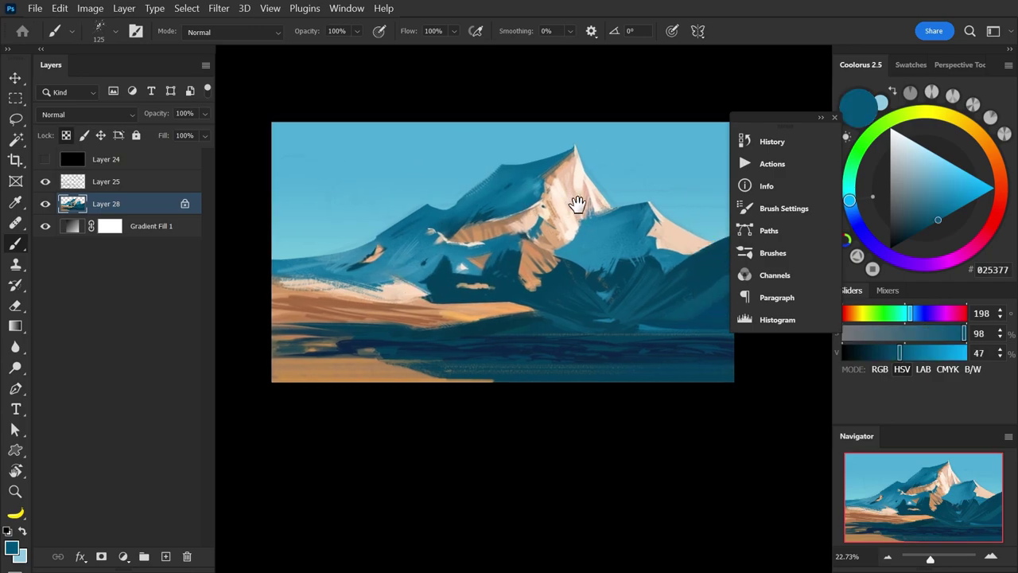
- Paint peach #EEA76D on the sunlit spur below the main peak and blend its foot with sampled blues
{"action": "left_click", "coordinate": [527, 270], "text": "alt"}
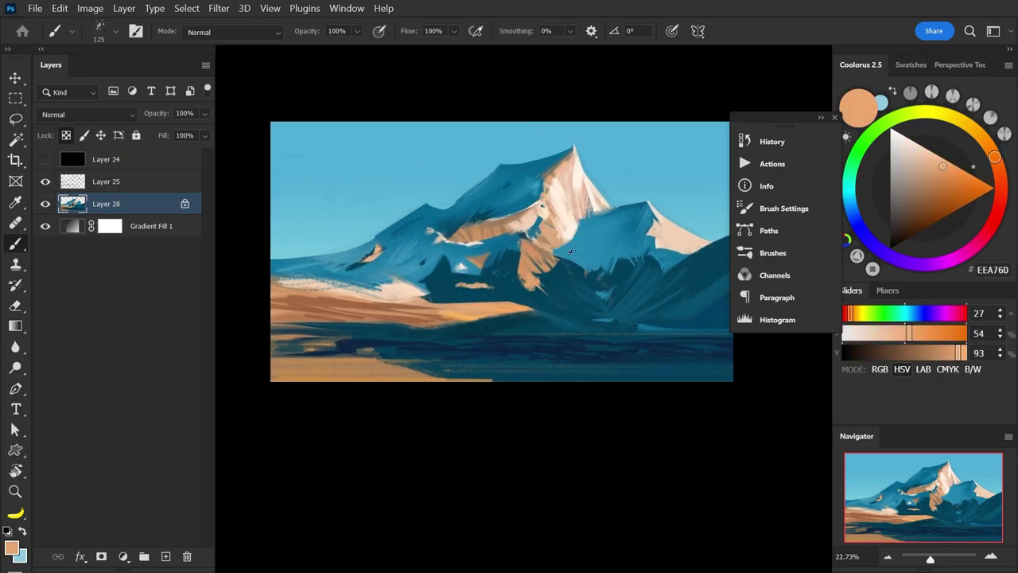
{"action": "left_click_drag", "start_coordinate": [568, 254], "coordinate": [552, 264]}
{"action": "left_click", "coordinate": [548, 278], "text": "alt"}
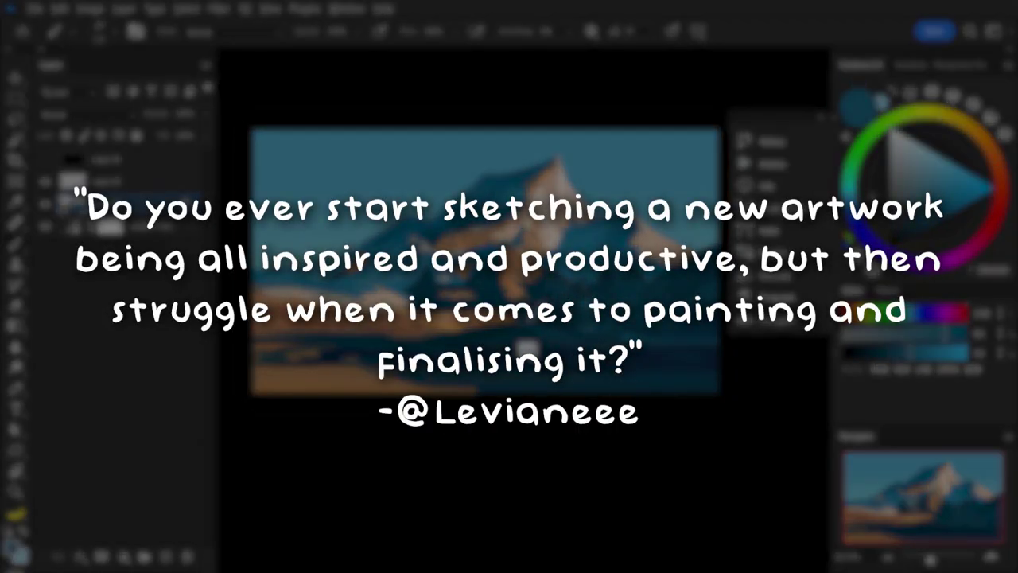
{"action": "left_click", "coordinate": [534, 335], "text": "alt"}
{"action": "left_click_drag", "start_coordinate": [564, 328], "coordinate": [527, 258]}
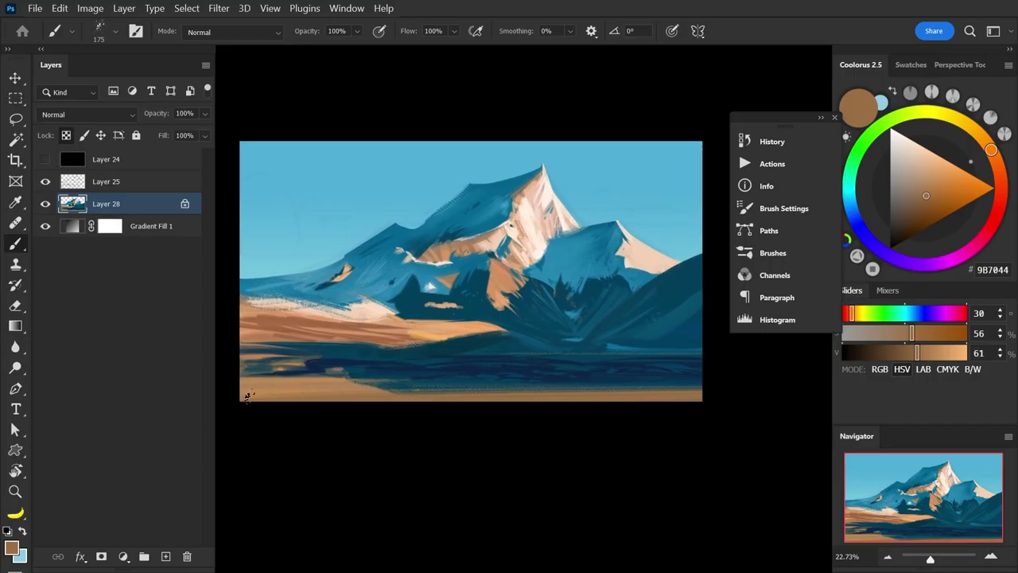
- Paint a straight muted brown #6A544D band across the sandy foreground with the 175 px brush and the ruler guide
{"action": "left_click", "coordinate": [400, 350], "text": "alt"}
{"action": "left_click", "coordinate": [902, 205]}
{"action": "left_click", "coordinate": [1001, 187]}
{"action": "key", "text": "F1"}
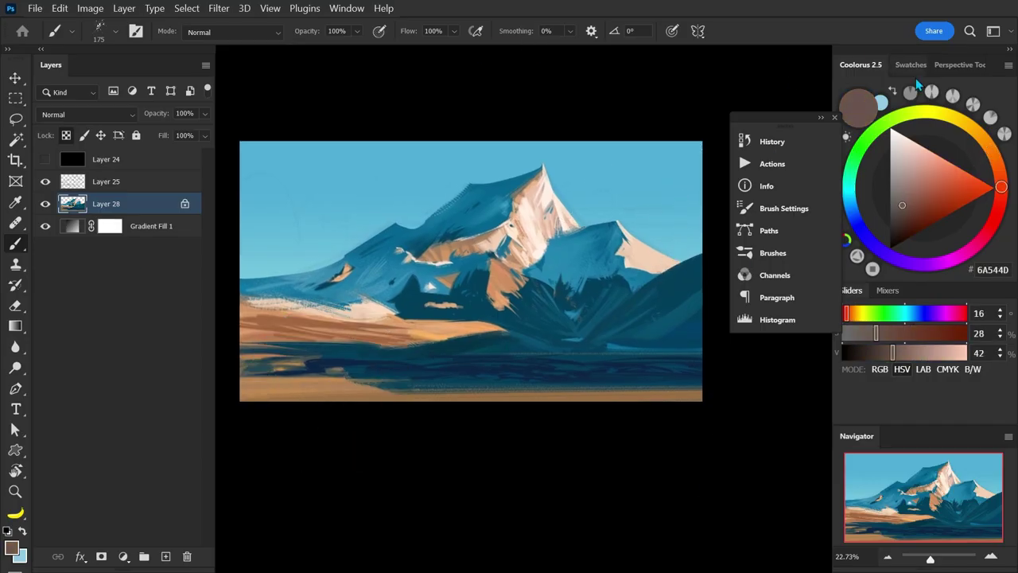
{"action": "mouse_move", "coordinate": [233, 398]}
{"action": "left_mouse_down"}
{"action": "mouse_move", "coordinate": [707, 383]}
{"action": "mouse_move", "coordinate": [238, 395]}
{"action": "left_mouse_up"}
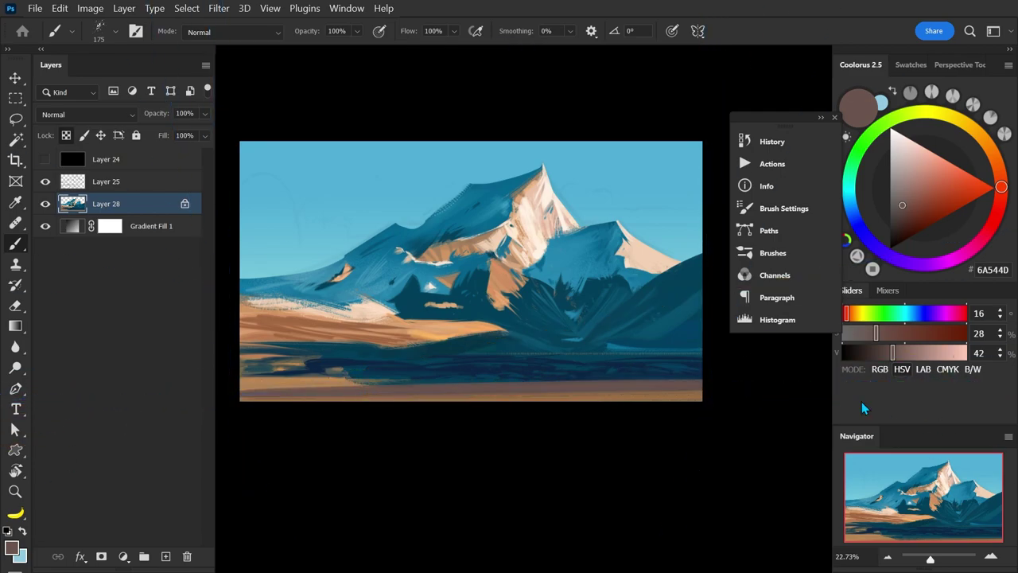
- Darken the foreground band with a straight ruler-guided stroke of deep brown #47352F across the canvas
{"action": "left_click", "coordinate": [900, 221]}
{"action": "left_click_drag", "start_coordinate": [708, 387], "coordinate": [229, 397]}
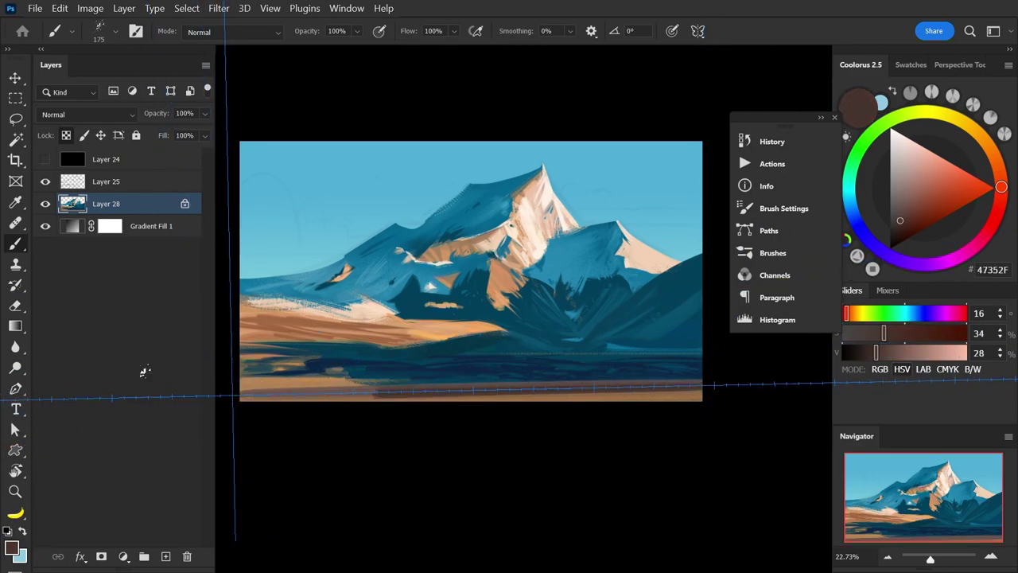
{"action": "key", "text": "F1"}
{"action": "left_click_drag", "start_coordinate": [678, 222], "coordinate": [688, 236]}
- Rework the sandy reflections at the water's left end with #BE8950, #605D4C and #B6844A, using brush sizes of 100 to 125 px
{"action": "left_click", "coordinate": [328, 393], "text": "alt"}
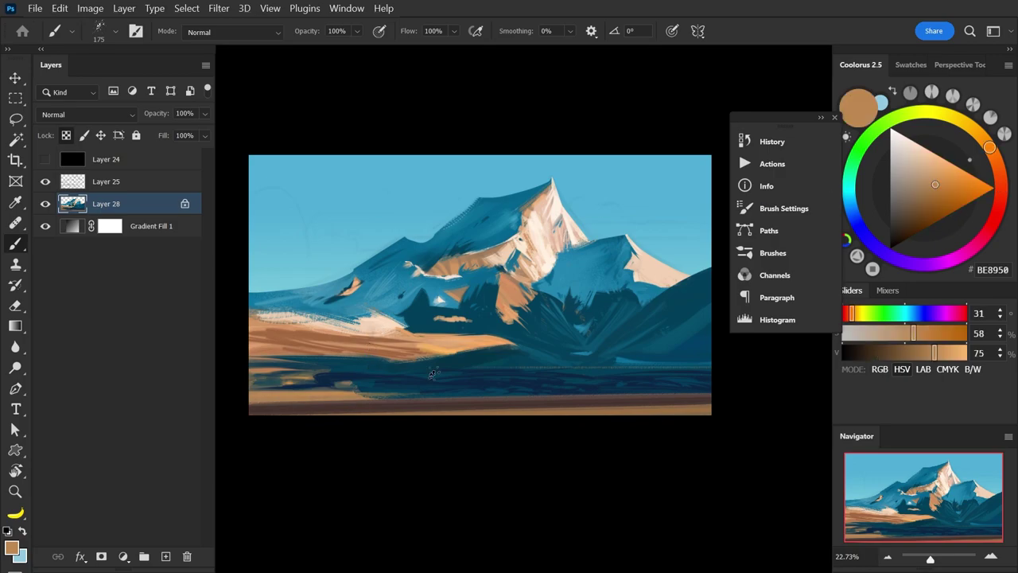
{"action": "left_click", "coordinate": [333, 364], "text": "alt"}
{"action": "left_click", "coordinate": [295, 366], "text": "alt"}
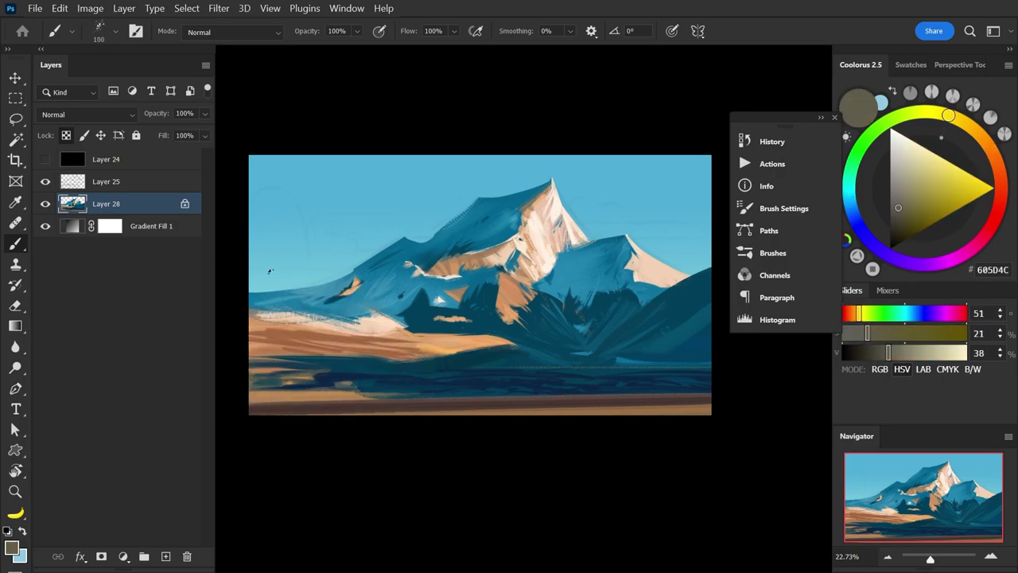
{"action": "left_click", "coordinate": [310, 374], "text": "alt"}
{"action": "left_click", "coordinate": [309, 374], "text": "alt"}
{"action": "left_click", "coordinate": [291, 379], "text": "alt"}
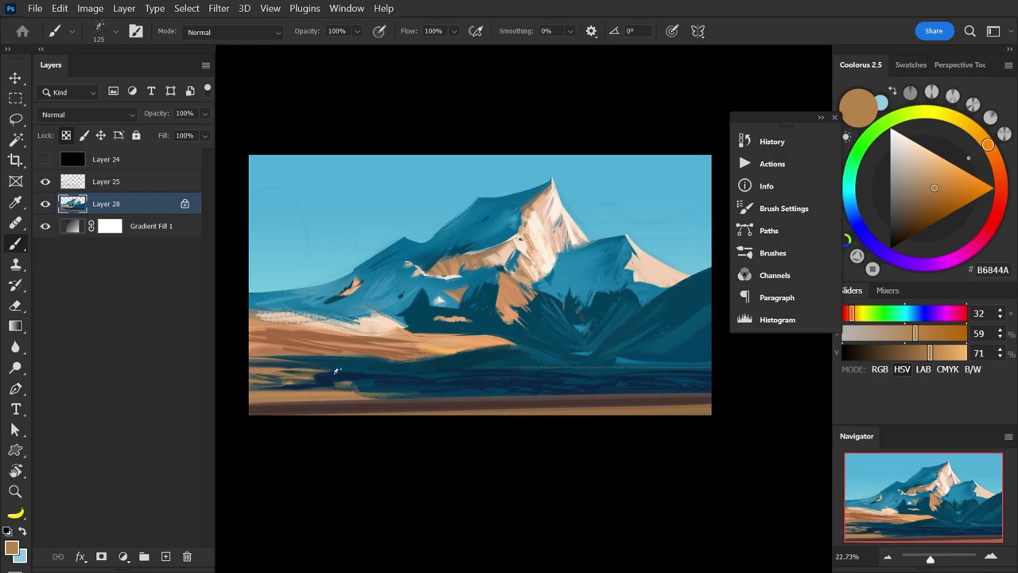
{"action": "left_click_drag", "start_coordinate": [297, 370], "coordinate": [319, 372]}
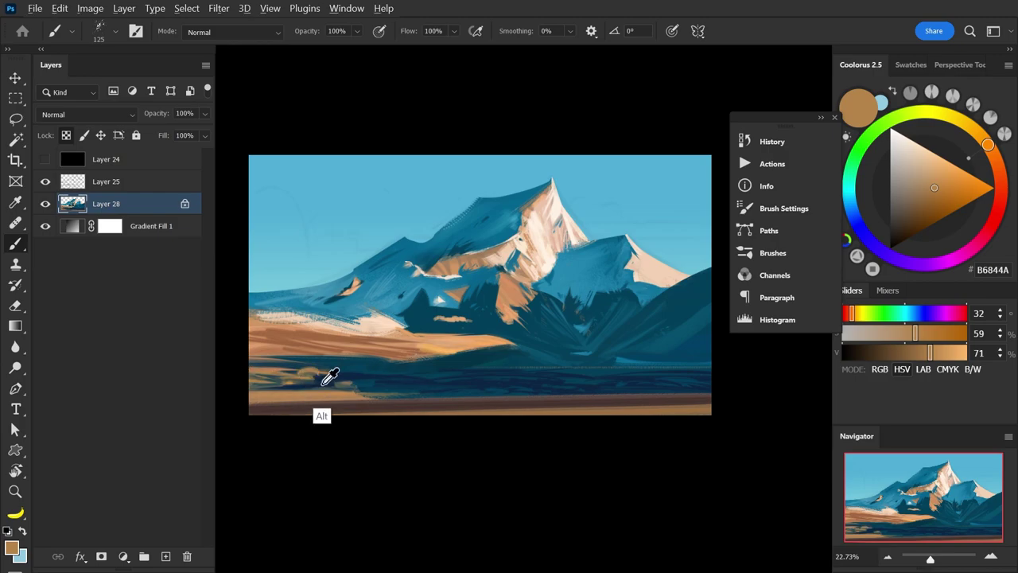
{"action": "left_click", "coordinate": [299, 370], "text": "alt"}
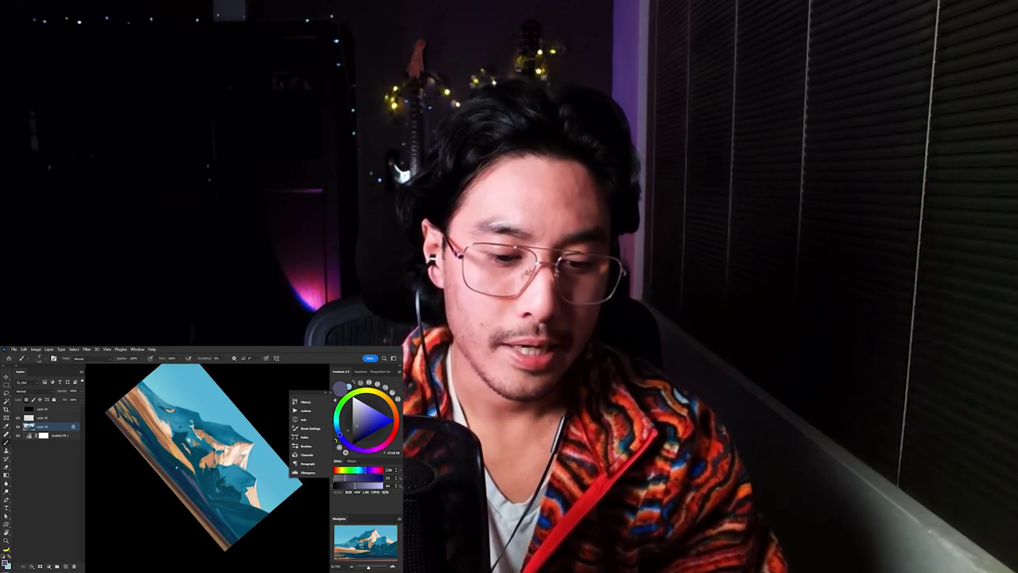
- Sample the water's deep blue for blending its dark band and return the tilted canvas upright
{"action": "left_click", "coordinate": [187, 487], "text": "alt"}
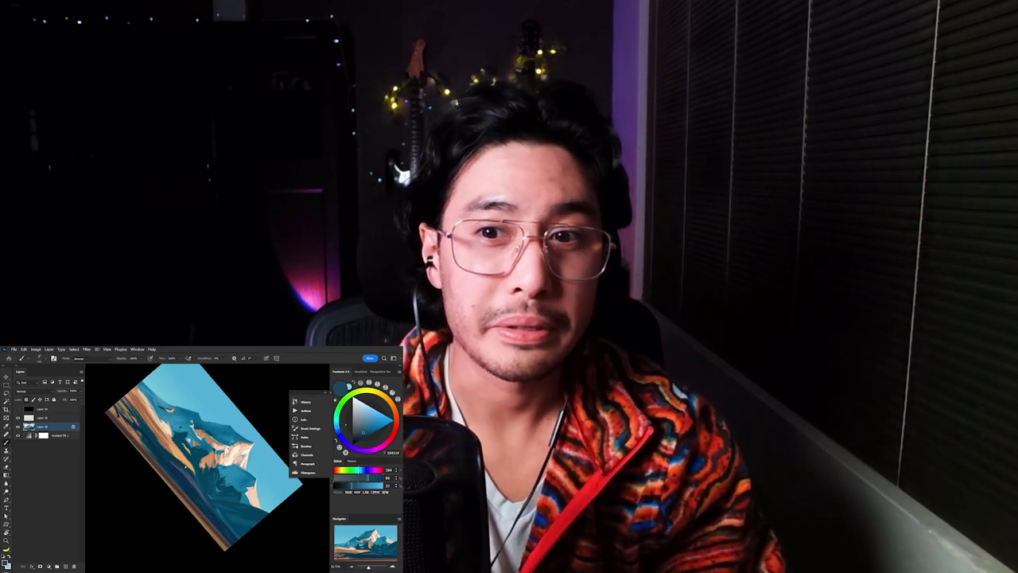
{"action": "key", "text": "r"}
{"action": "left_click_drag", "start_coordinate": [261, 424], "coordinate": [213, 398]}
{"action": "key", "text": "Escape"}
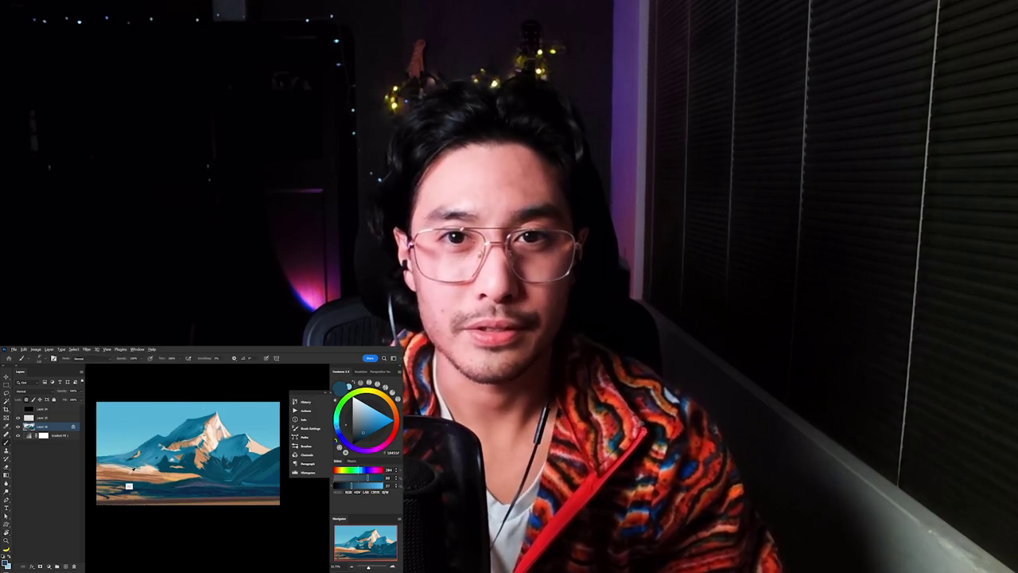
- Refine the sandy plain with sampled browns including #B3794F on the rotated canvas, returning the rotation to 0°
{"action": "left_click", "coordinate": [132, 469], "text": "alt"}
{"action": "key", "text": "r"}
{"action": "left_click_drag", "start_coordinate": [226, 503], "coordinate": [255, 442]}
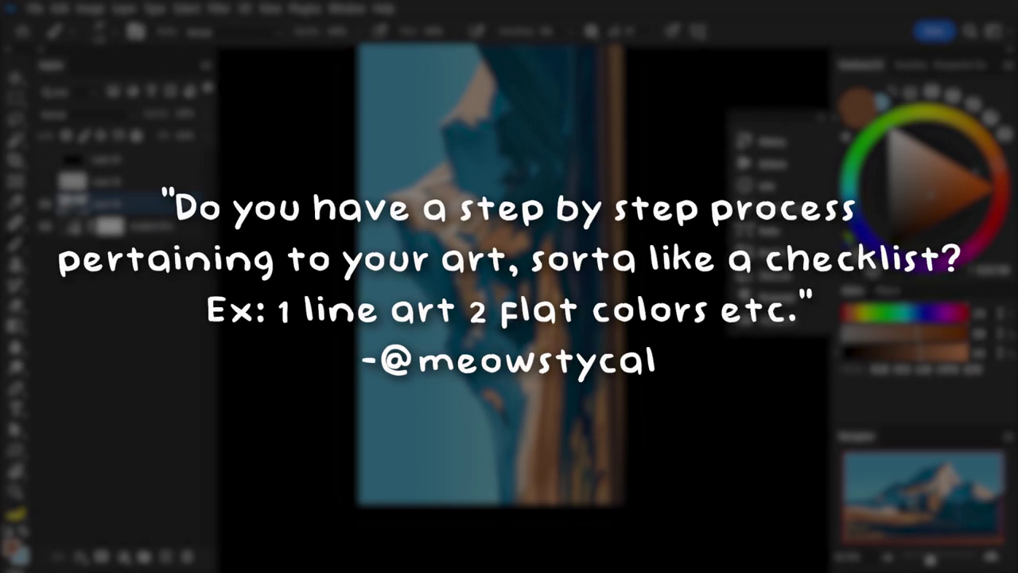
{"action": "left_click", "coordinate": [554, 337], "text": "alt"}
{"action": "key", "text": "r"}
{"action": "left_click_drag", "start_coordinate": [521, 213], "coordinate": [618, 282]}
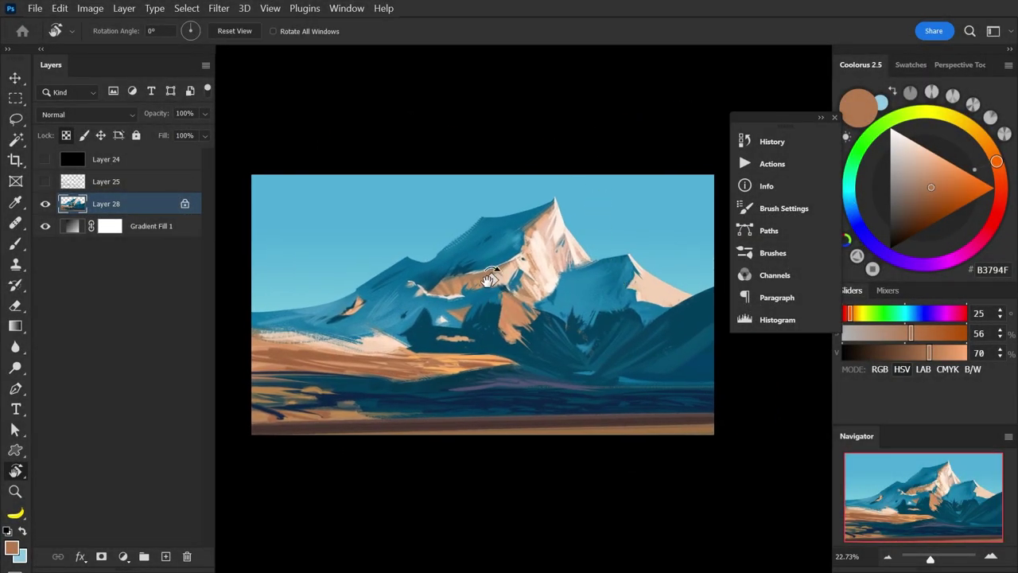
- Paint muted purple #525473 and #585577 streaks along the water with a 90 px brush, rotating the canvas a quarter turn
{"action": "scroll", "coordinate": [496, 277], "scroll_direction": "down", "scroll_amount": 4}
{"action": "scroll", "coordinate": [477, 298], "scroll_direction": "up", "scroll_amount": 8}
{"action": "scroll", "coordinate": [504, 319], "scroll_direction": "down", "scroll_amount": 5}
{"action": "scroll", "coordinate": [505, 320], "scroll_direction": "up", "scroll_amount": 2}
{"action": "mouse_move", "coordinate": [516, 330]}
{"action": "left_mouse_down"}
{"action": "mouse_move", "coordinate": [530, 343]}
{"action": "mouse_move", "coordinate": [537, 328]}
{"action": "left_mouse_up"}
{"action": "key", "text": "b"}
{"action": "left_click", "coordinate": [551, 387], "text": "alt"}
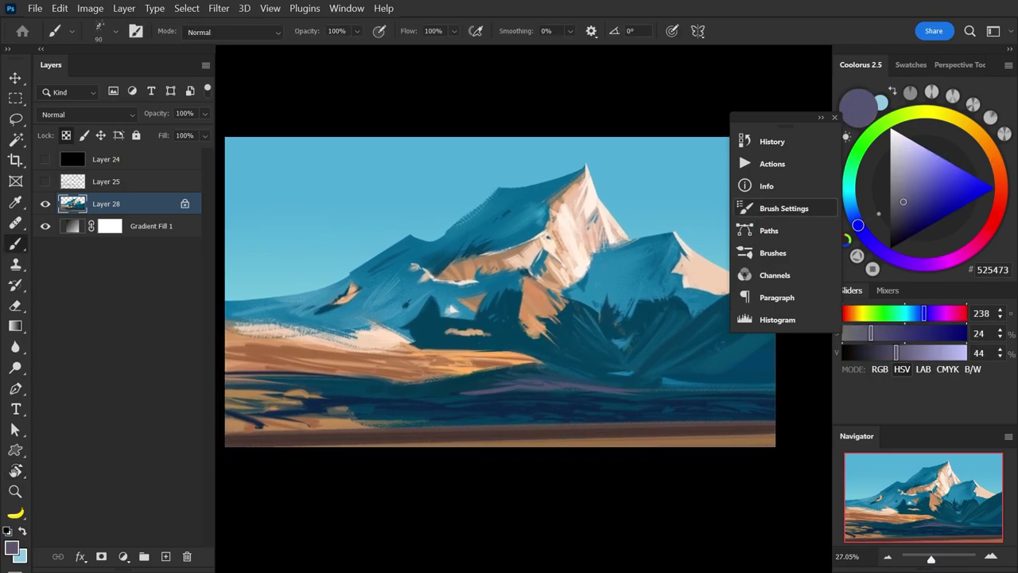
{"action": "key", "text": "r"}
{"action": "mouse_move", "coordinate": [720, 237]}
{"action": "left_mouse_down"}
{"action": "mouse_move", "coordinate": [450, 154]}
{"action": "mouse_move", "coordinate": [390, 184]}
{"action": "left_mouse_up"}
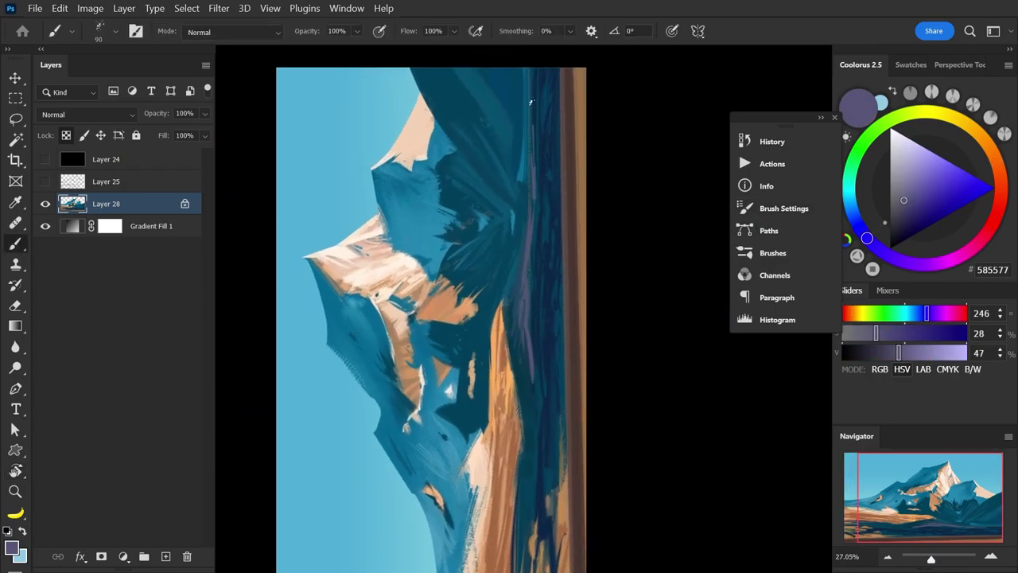
{"action": "mouse_move", "coordinate": [537, 141]}
{"action": "left_mouse_down"}
{"action": "mouse_move", "coordinate": [548, 279]}
{"action": "mouse_move", "coordinate": [541, 121]}
{"action": "left_mouse_up"}
{"action": "left_click_drag", "start_coordinate": [545, 298], "coordinate": [544, 233]}
- Break up the purple water streaks with navy #0A2744 and #0B2543 and blue #023E5D, returning the canvas upright
{"action": "left_click", "coordinate": [543, 237], "text": "alt"}
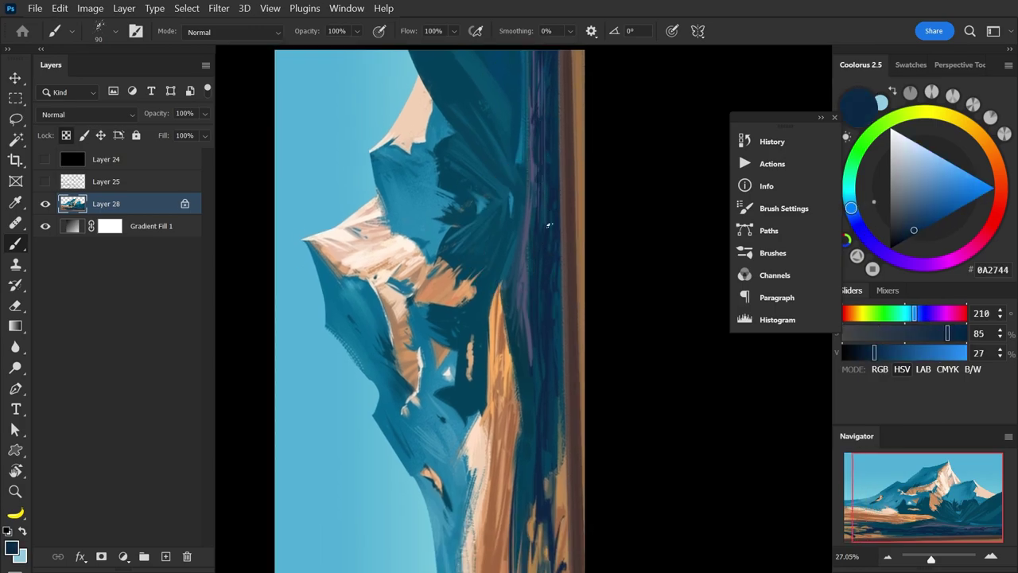
{"action": "left_click", "coordinate": [539, 129], "text": "alt"}
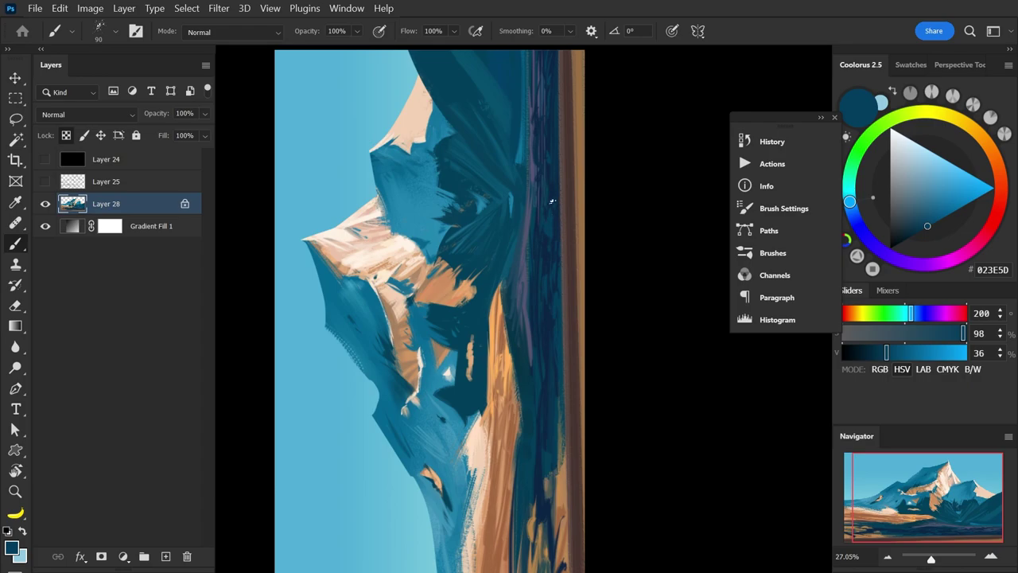
{"action": "left_click", "coordinate": [556, 341], "text": "alt"}
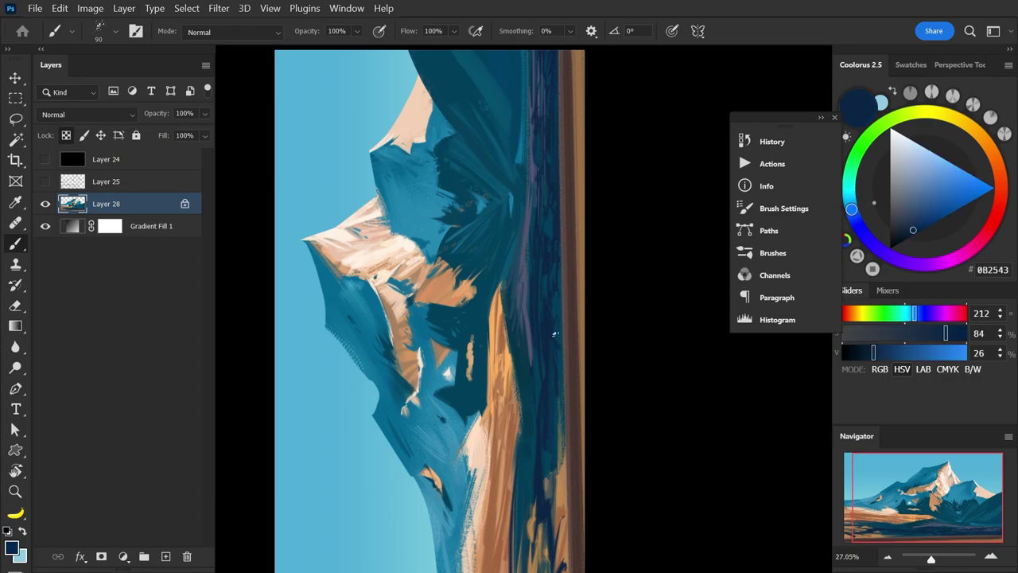
{"action": "key", "text": "r"}
{"action": "left_click_drag", "start_coordinate": [582, 134], "coordinate": [654, 209]}
{"action": "left_click_drag", "start_coordinate": [582, 159], "coordinate": [609, 143]}
{"action": "key", "text": "b"}
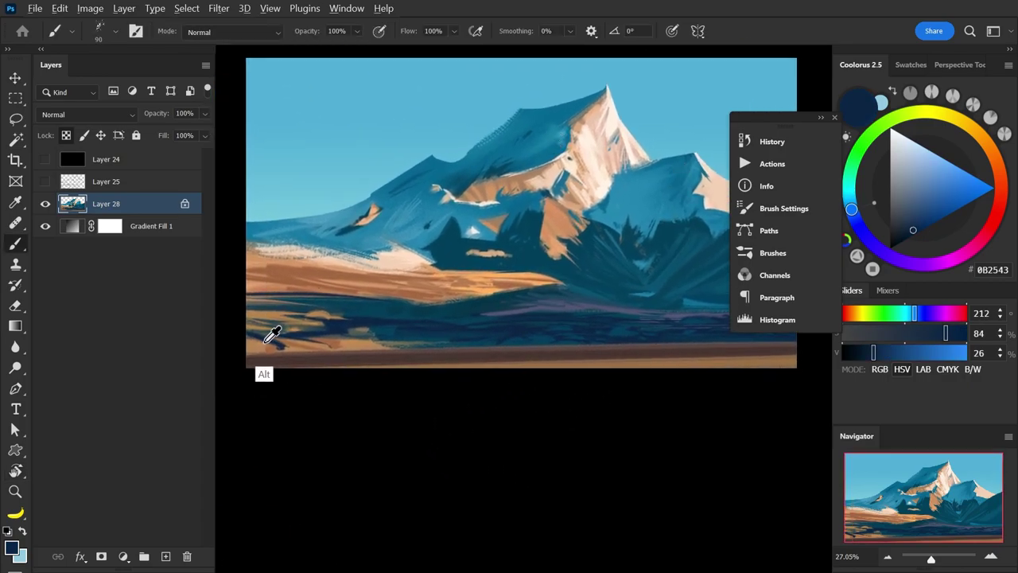
- Touch up the sandy reflections in the water's left corner with sampled brown #B8824E at 90 px
{"action": "left_click", "coordinate": [262, 342], "text": "alt"}
{"action": "scroll", "coordinate": [354, 369], "scroll_direction": "down", "scroll_amount": 3}
{"action": "left_click_drag", "start_coordinate": [596, 255], "coordinate": [590, 269]}
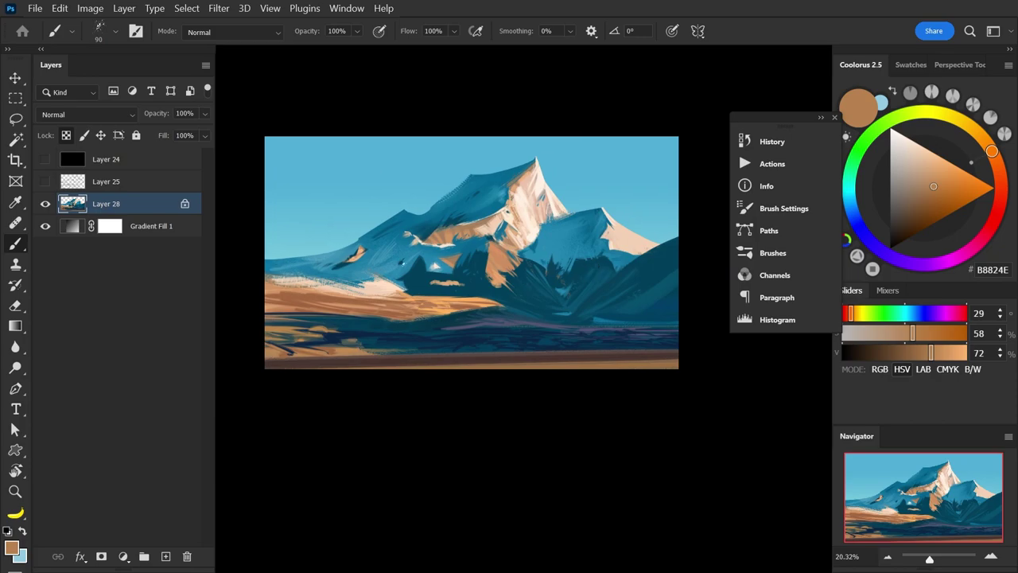
- Adjust the mountain's lower shadowed slopes with sampled blue #1A7EAA and dark blue #013E58
{"action": "left_click", "coordinate": [409, 280], "text": "alt"}
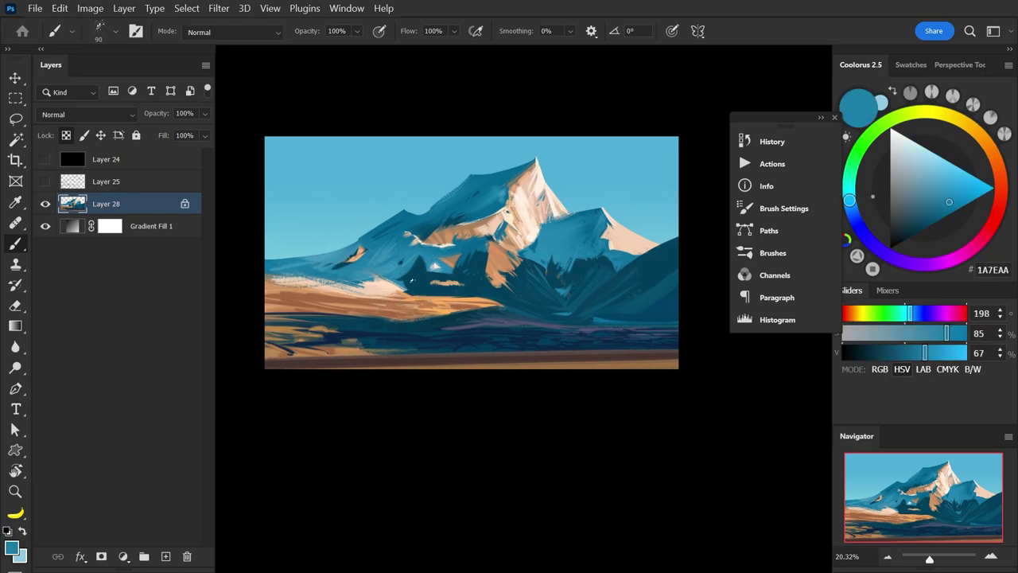
{"action": "left_click_drag", "start_coordinate": [486, 229], "coordinate": [517, 224]}
{"action": "left_click", "coordinate": [478, 289], "text": "alt"}
{"action": "left_click_drag", "start_coordinate": [460, 282], "coordinate": [493, 281]}
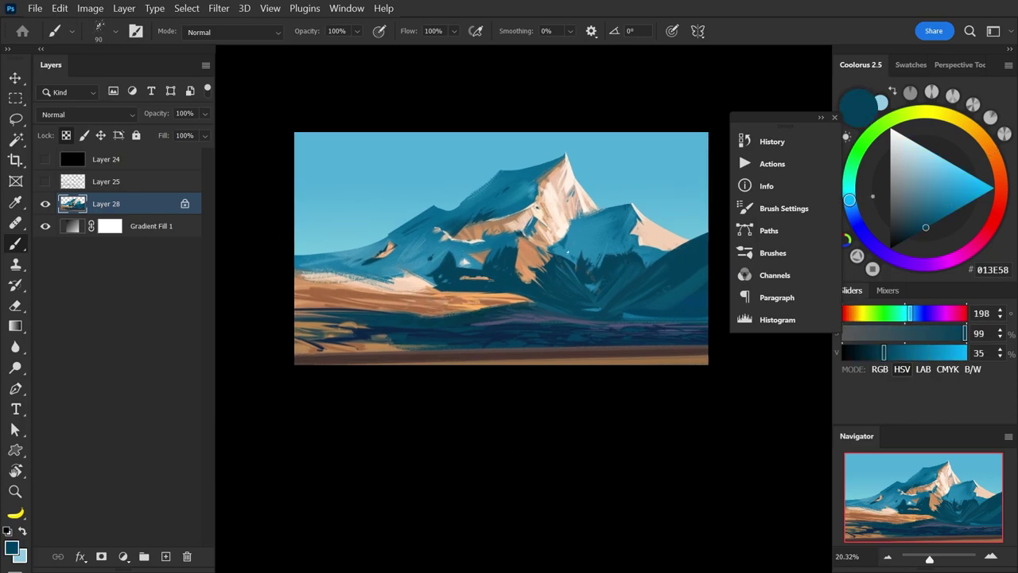
- Touch up the mountain's central slopes with sampled brown #A7805E and dark blue #084158 at 90 px
{"action": "left_click", "coordinate": [479, 257], "text": "alt"}
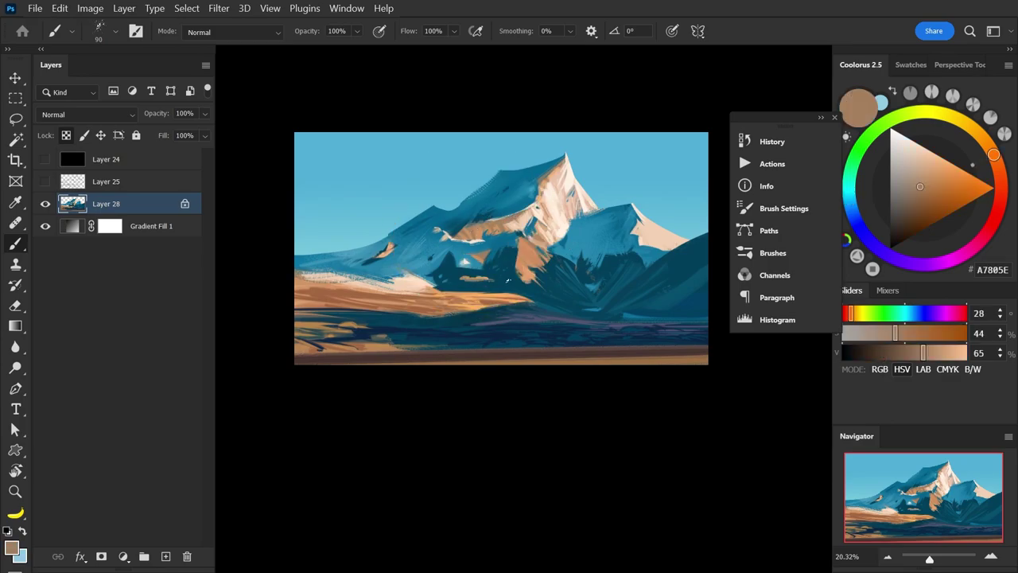
{"action": "left_click", "coordinate": [498, 326], "text": "alt"}
{"action": "left_click", "coordinate": [483, 224], "text": "alt"}
{"action": "left_click", "coordinate": [480, 225], "text": "alt"}
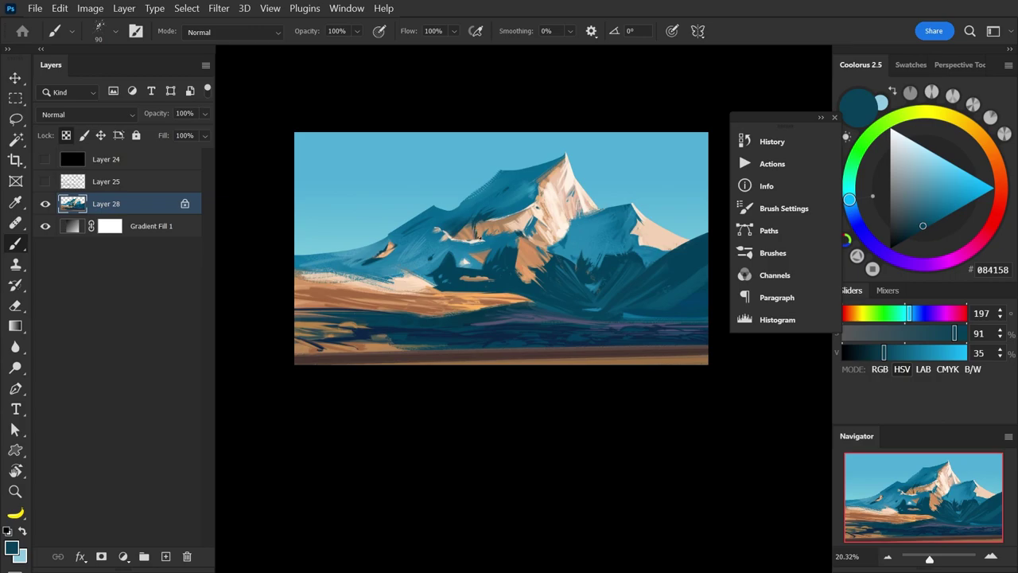
- Refine the mid-slope ledge and summit face with sampled tan #E9AD76, blue #04638C, tan #D4A075 and cream #F5DAC5
{"action": "left_click", "coordinate": [493, 219], "text": "alt"}
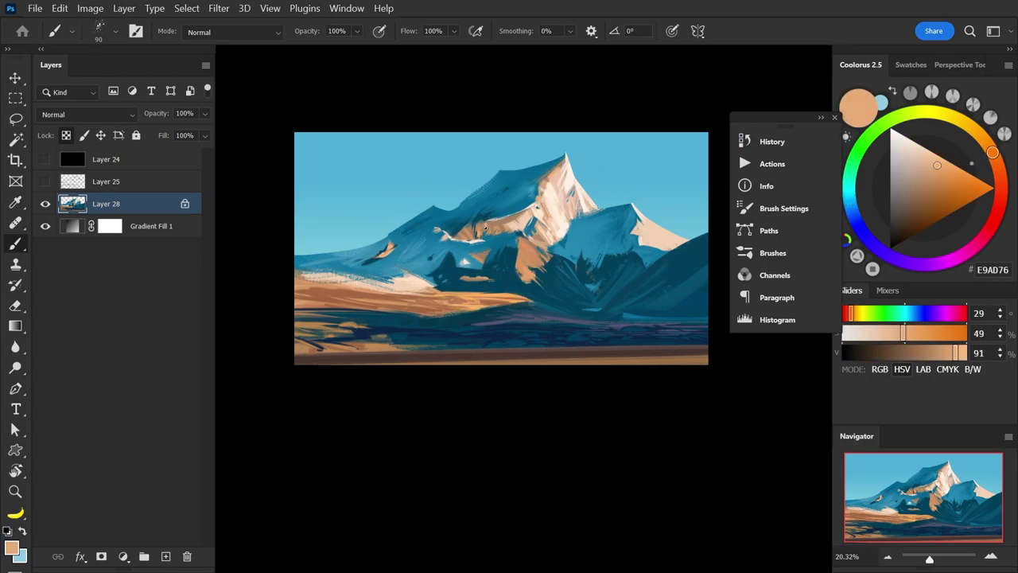
{"action": "left_click", "coordinate": [487, 215], "text": "alt"}
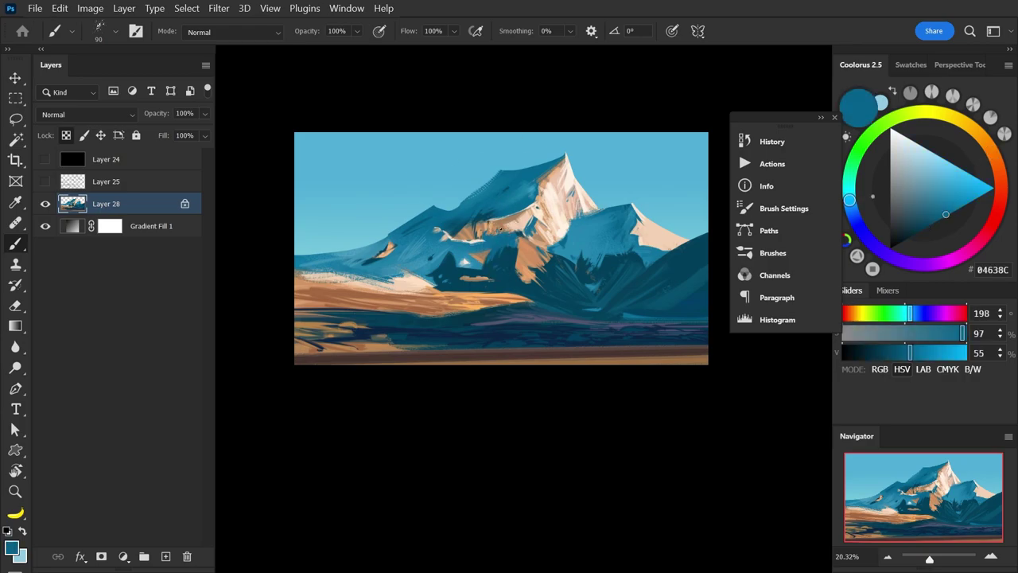
{"action": "left_click", "coordinate": [540, 212], "text": "alt"}
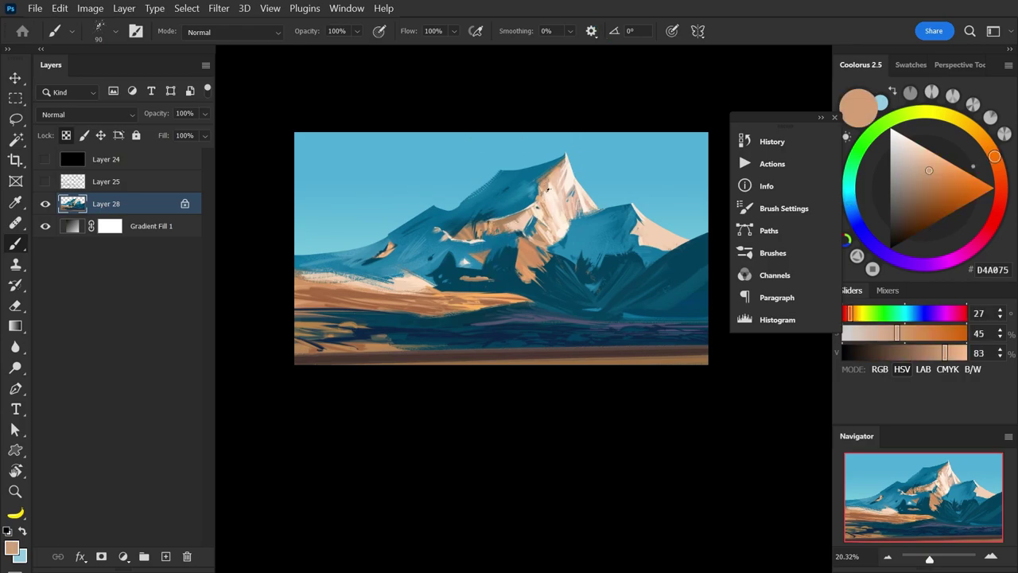
{"action": "left_click", "coordinate": [550, 174], "text": "alt"}
{"action": "left_click", "coordinate": [565, 172], "text": "alt"}
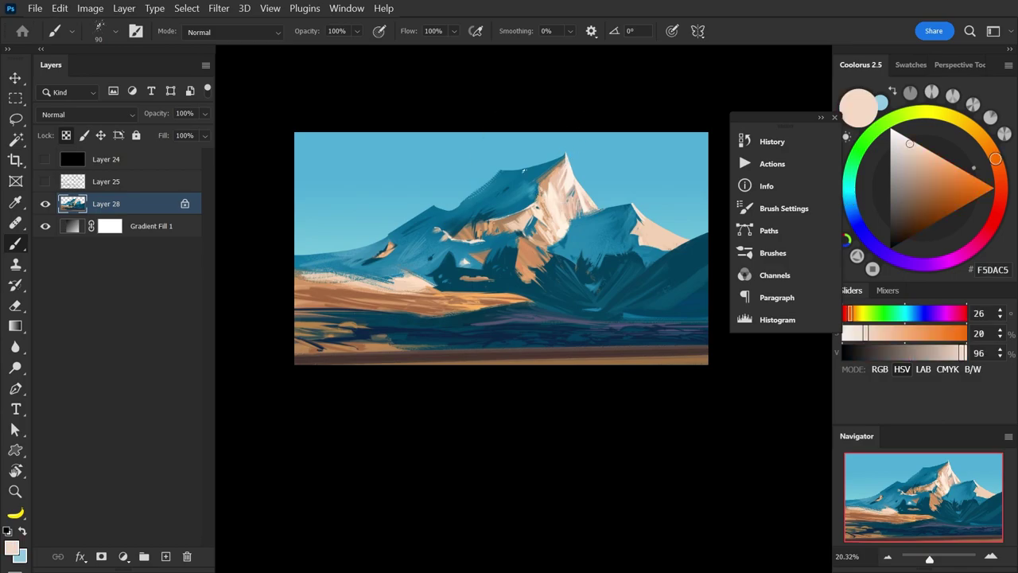
- Paint a sunlit edge along the left shoulder ridge, unlock transparent pixels, and sample blue #026691 with the brush enlarged to 175 px
{"action": "left_click", "coordinate": [556, 176], "text": "alt"}
{"action": "mouse_move", "coordinate": [503, 169]}
{"action": "left_mouse_down"}
{"action": "mouse_move", "coordinate": [546, 165]}
{"action": "mouse_move", "coordinate": [527, 165]}
{"action": "left_mouse_up"}
{"action": "left_click", "coordinate": [560, 176], "text": "alt"}
{"action": "key", "text": "bracketright"}
{"action": "key", "text": "bracketright"}
{"action": "key", "text": "slash"}
{"action": "left_click", "coordinate": [529, 169], "text": "alt"}
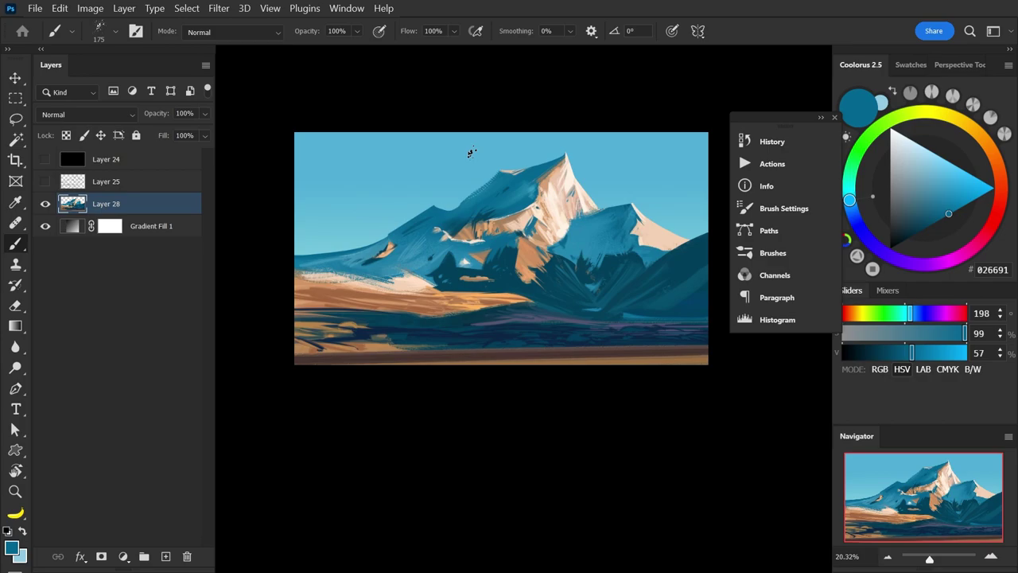
- Rework the foothills below the central face with the Rectangle Brick brush at 300 px, sampling dark blue #003F59 and tan #D59864
{"action": "left_click", "coordinate": [544, 279], "text": "alt"}
{"action": "left_click", "coordinate": [107, 32]}
{"action": "double_click", "coordinate": [315, 222]}
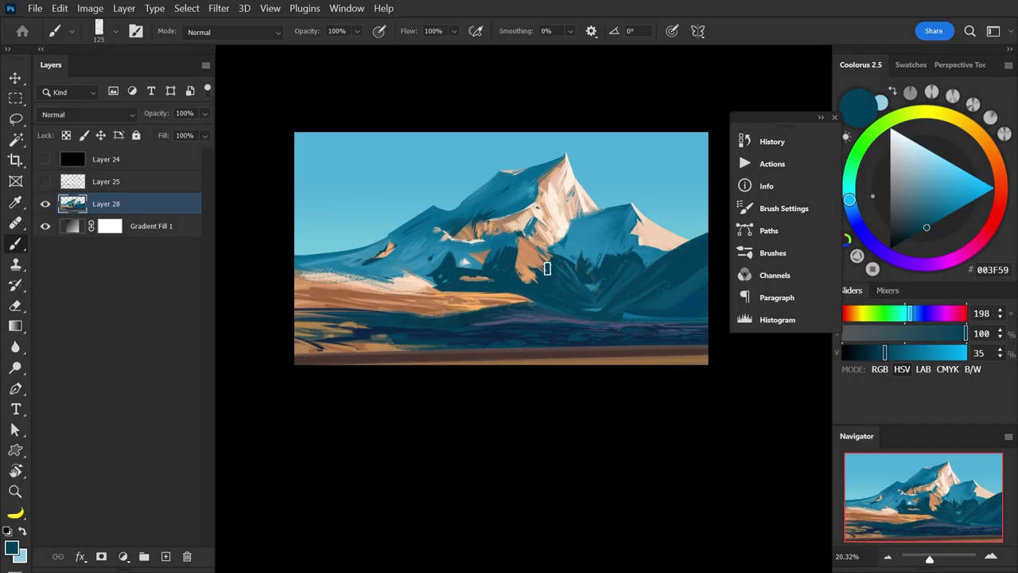
{"action": "key", "text": "bracketright"}
{"action": "key", "text": "bracketright"}
{"action": "key", "text": "bracketright"}
{"action": "left_click", "coordinate": [532, 293], "text": "alt"}
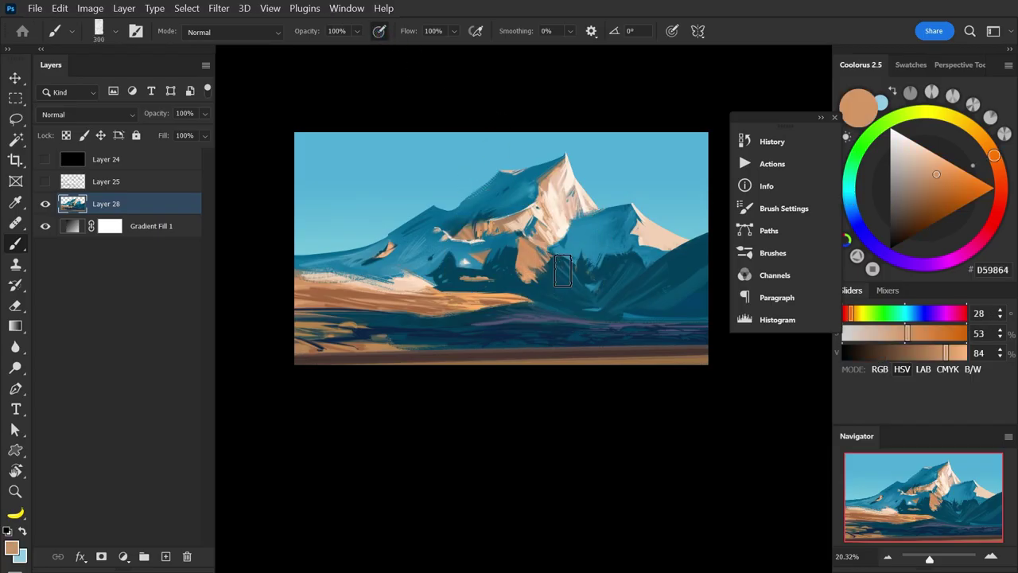
- Relock transparent pixels and paint cream #FEF0E1 down the right peak's sunlit edge and orange #FFAF5B accents on the mid-slope ledge
{"action": "left_click", "coordinate": [570, 179], "text": "alt"}
{"action": "key", "text": "ctrl+z"}
{"action": "key", "text": "slash"}
{"action": "left_click_drag", "start_coordinate": [629, 191], "coordinate": [691, 248]}
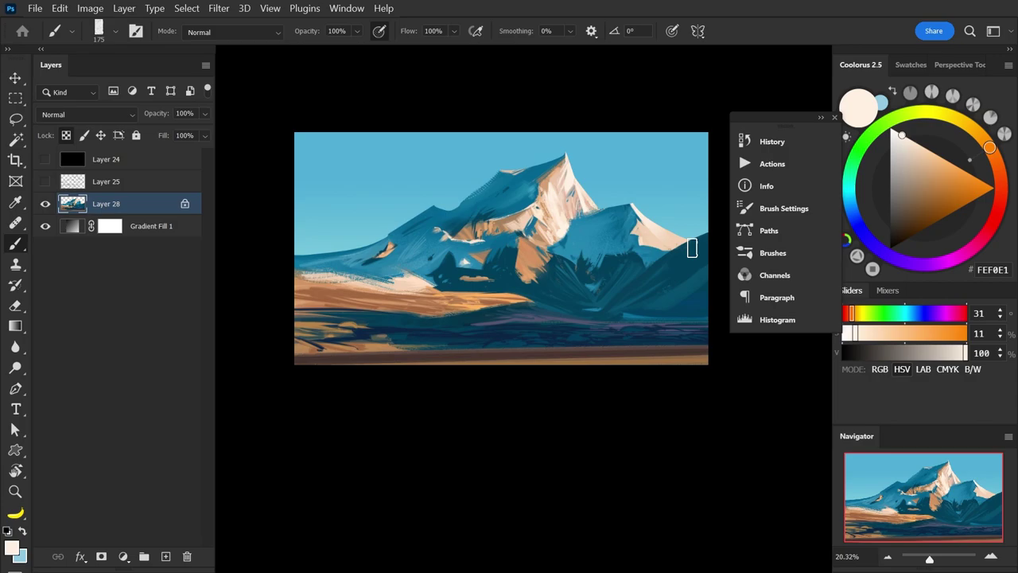
{"action": "left_click", "coordinate": [476, 336], "text": "alt"}
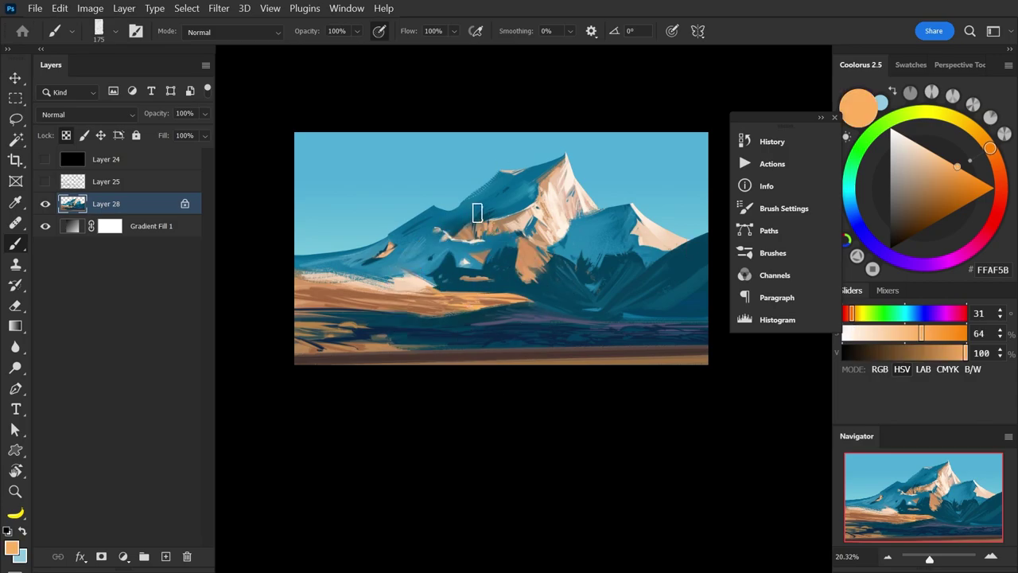
{"action": "left_click_drag", "start_coordinate": [497, 220], "coordinate": [508, 219]}
- Adjust the shadowed slopes with sampled blue #006993, enlarging the brush to 500 px
{"action": "left_click", "coordinate": [501, 187], "text": "alt"}
{"action": "left_click", "coordinate": [964, 206]}
{"action": "key", "text": "bracketright"}
{"action": "key", "text": "bracketright"}
{"action": "key", "text": "bracketright"}
{"action": "key", "text": "bracketright"}
{"action": "key", "text": "bracketright"}
{"action": "left_click", "coordinate": [605, 227], "text": "alt"}
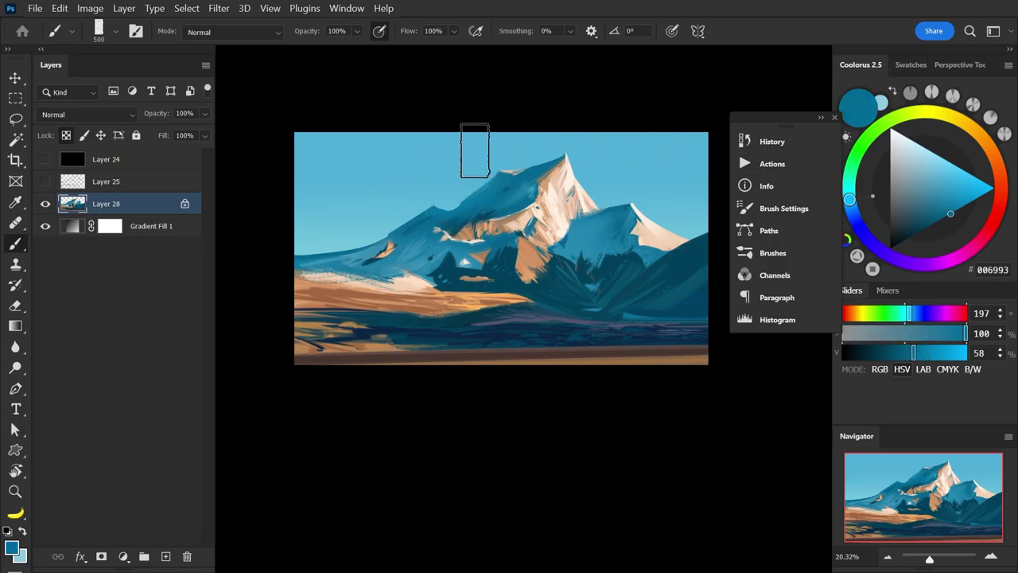
- Switch to the Klyaksa brush, sample colours from the mountain, and enlarge the brush to 700 px
{"action": "left_click", "coordinate": [112, 32]}
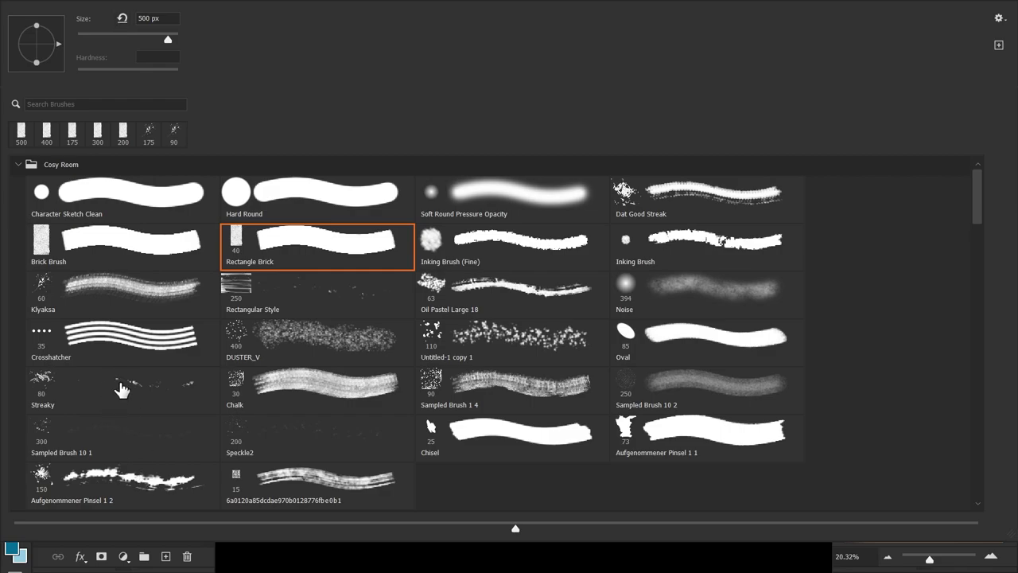
{"action": "double_click", "coordinate": [156, 280]}
{"action": "left_click", "coordinate": [416, 175], "text": "alt"}
{"action": "left_click", "coordinate": [549, 208], "text": "alt"}
{"action": "left_click", "coordinate": [563, 195], "text": "alt"}
{"action": "key", "text": "bracketright"}
{"action": "key", "text": "bracketright"}
{"action": "key", "text": "bracketright"}
{"action": "key", "text": "bracketright"}
{"action": "key", "text": "bracketright"}
{"action": "key", "text": "bracketright"}
{"action": "key", "text": "bracketright"}
{"action": "key", "text": "bracketright"}
{"action": "key", "text": "bracketright"}
{"action": "key", "text": "bracketright"}
{"action": "key", "text": "bracketright"}
{"action": "key", "text": "bracketright"}
{"action": "key", "text": "bracketright"}
{"action": "key", "text": "bracketright"}
- Paint a wispy cream #FFE7D1 cloud in the sky's left area on a new layer beneath the mountain
{"action": "left_click_drag", "start_coordinate": [302, 182], "coordinate": [418, 229]}
{"action": "key", "text": "ctrl+z"}
{"action": "left_click", "coordinate": [909, 138]}
{"action": "left_click_drag", "start_coordinate": [301, 185], "coordinate": [400, 205]}
{"action": "left_click_drag", "start_coordinate": [306, 167], "coordinate": [402, 203]}
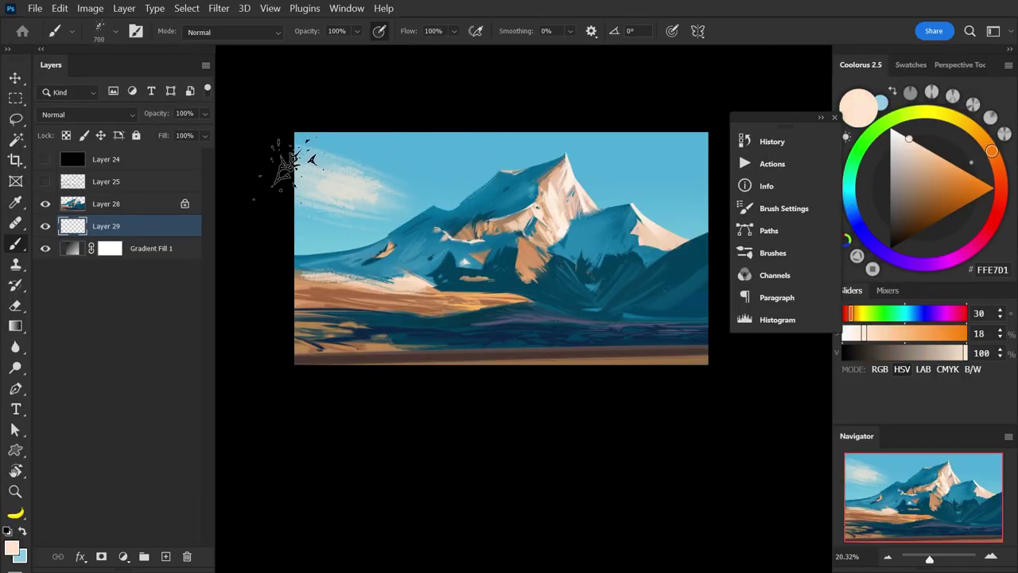
- Thin the left cloud with the Eraser and add cream #FFE7D1 streaks across the upper sky with a 400 px brush
{"action": "key", "text": "e"}
{"action": "left_click_drag", "start_coordinate": [324, 139], "coordinate": [446, 183]}
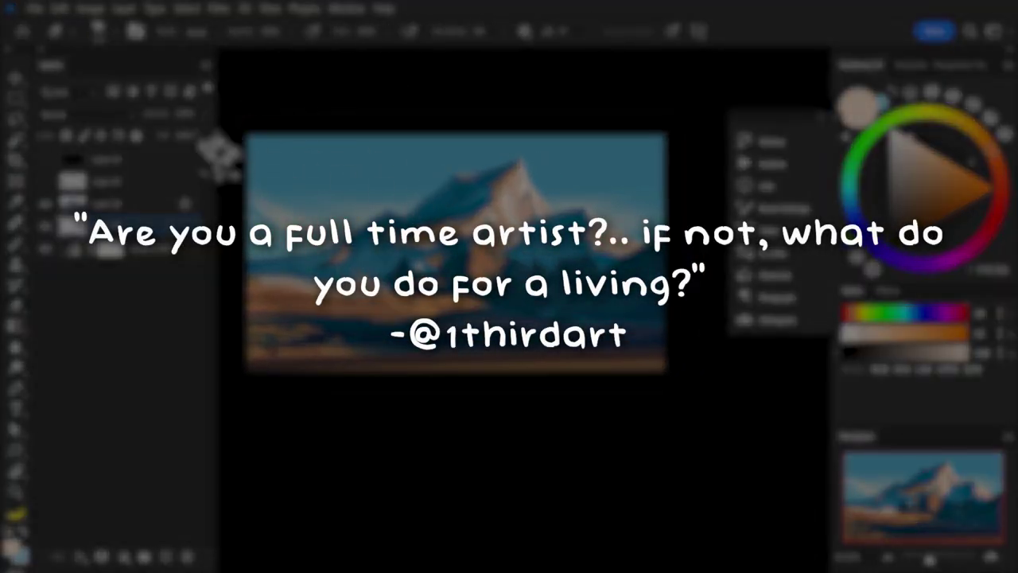
{"action": "key", "text": "b"}
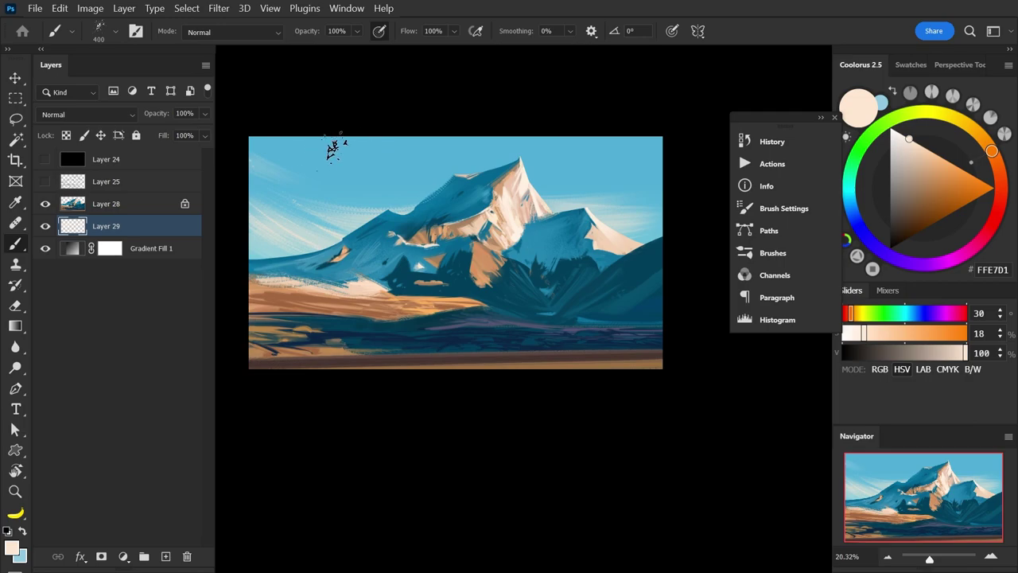
{"action": "mouse_move", "coordinate": [332, 146]}
{"action": "left_mouse_down"}
{"action": "mouse_move", "coordinate": [415, 133]}
{"action": "mouse_move", "coordinate": [301, 140]}
{"action": "mouse_move", "coordinate": [451, 143]}
{"action": "left_mouse_up"}
{"action": "key", "text": "e"}
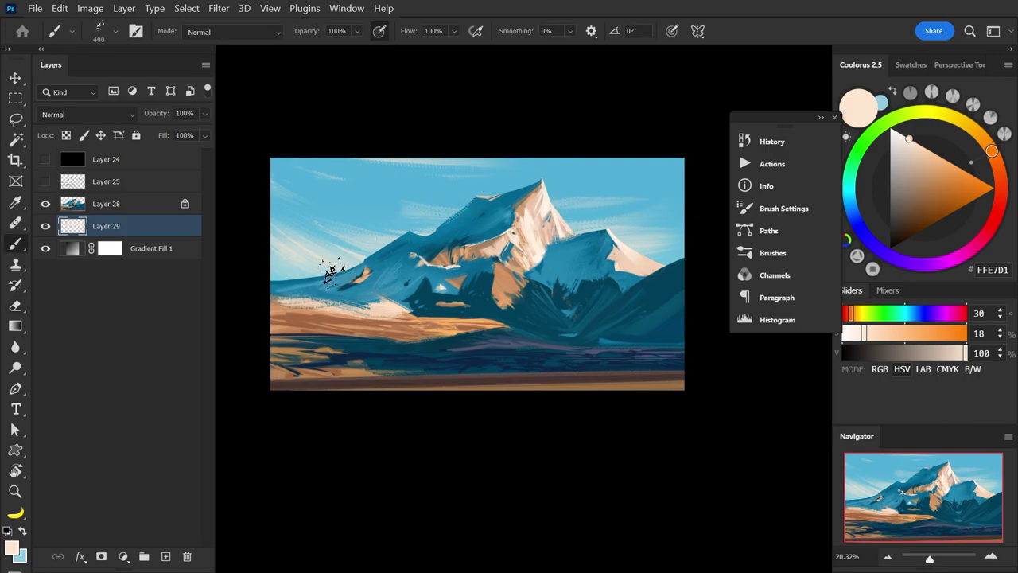
{"action": "key", "text": "e"}
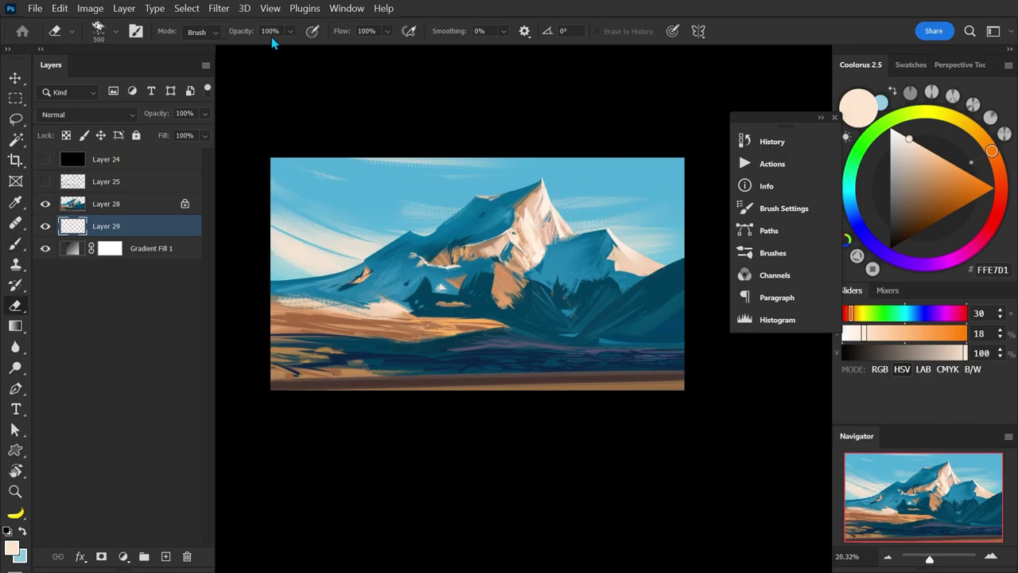
{"action": "key", "text": "ctrl+shift+alt+n"}
{"action": "key", "text": "ctrl+shift+alt+n"}
{"action": "key", "text": "ctrl+z"}
{"action": "key", "text": "ctrl+z"}
- Adjust the eraser's brush settings and break up the left cloud and the streaks beside the right peak at 500 px
{"action": "key", "text": "F5"}
{"action": "left_click", "coordinate": [459, 186]}
{"action": "key", "text": "F5"}
{"action": "mouse_move", "coordinate": [287, 216]}
{"action": "left_mouse_down"}
{"action": "mouse_move", "coordinate": [419, 268]}
{"action": "mouse_move", "coordinate": [362, 254]}
{"action": "left_mouse_up"}
{"action": "key", "text": "ctrl+z"}
{"action": "key", "text": "ctrl+z"}
{"action": "left_click_drag", "start_coordinate": [284, 230], "coordinate": [343, 257]}
{"action": "left_click", "coordinate": [313, 34]}
{"action": "key", "text": "ctrl+z"}
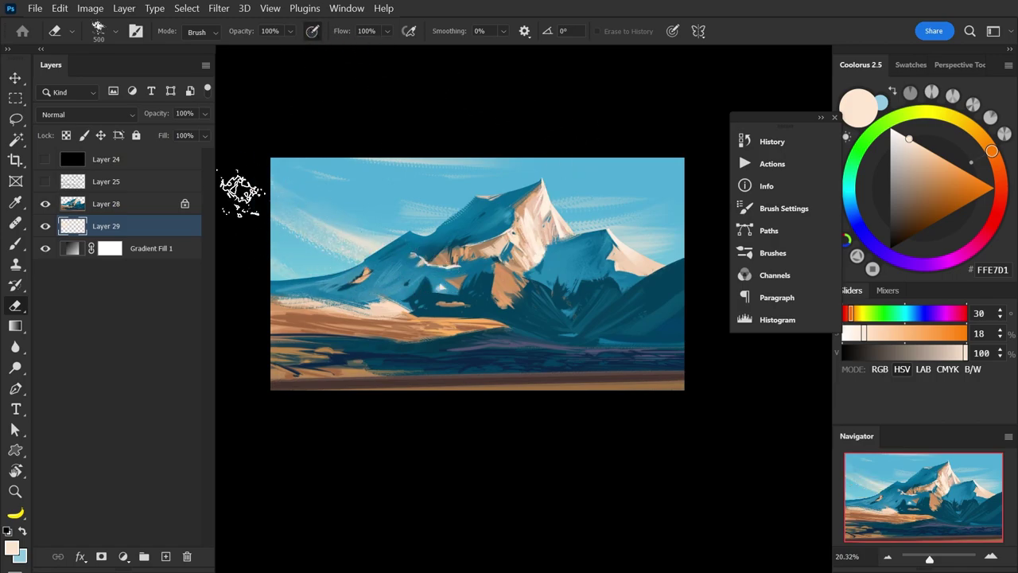
{"action": "left_click_drag", "start_coordinate": [286, 230], "coordinate": [348, 246]}
{"action": "left_click", "coordinate": [313, 32]}
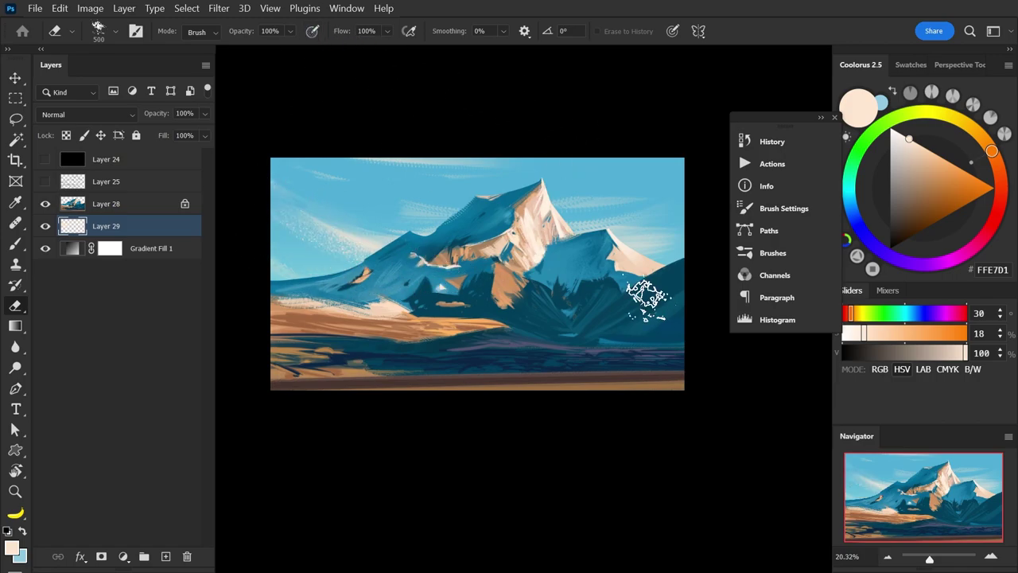
{"action": "left_click_drag", "start_coordinate": [579, 226], "coordinate": [704, 226]}
{"action": "left_click_drag", "start_coordinate": [628, 242], "coordinate": [675, 250]}
- Sweep diagonal cream #FFE7D1 strokes over the left sky at 400 px, undoing the surplus ones
{"action": "key", "text": "b"}
{"action": "mouse_move", "coordinate": [274, 183]}
{"action": "left_mouse_down"}
{"action": "mouse_move", "coordinate": [439, 237]}
{"action": "mouse_move", "coordinate": [425, 237]}
{"action": "left_mouse_up"}
{"action": "left_click_drag", "start_coordinate": [272, 175], "coordinate": [439, 233]}
{"action": "left_click_drag", "start_coordinate": [315, 161], "coordinate": [438, 230]}
{"action": "key", "text": "ctrl+z"}
{"action": "key", "text": "ctrl+z"}
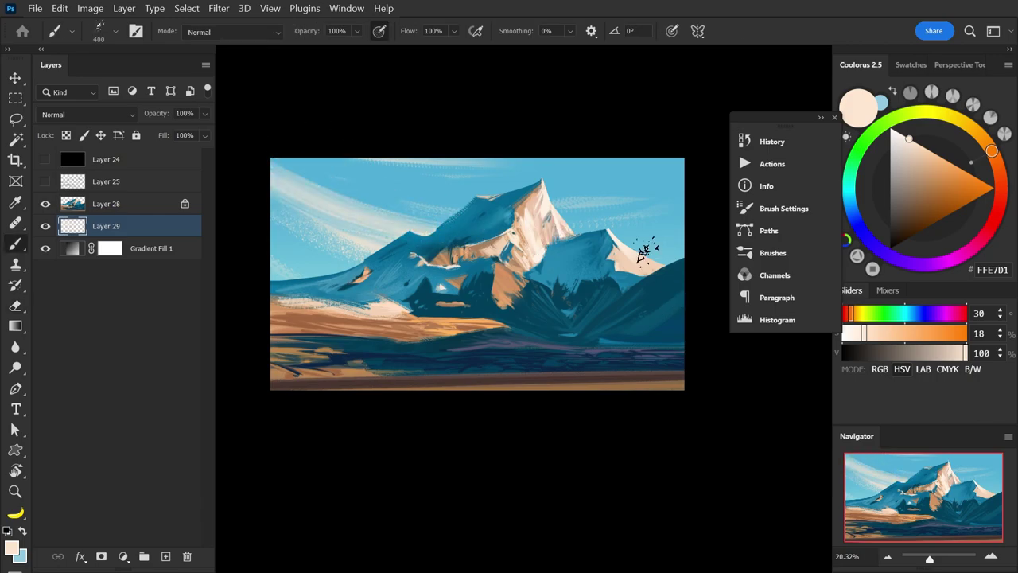
- Extend the left cloud with another diagonal cream stroke and erase a gap through it with the 500 px Eraser
{"action": "scroll", "coordinate": [628, 257], "scroll_direction": "down", "scroll_amount": 2}
{"action": "scroll", "coordinate": [575, 237], "scroll_direction": "up", "scroll_amount": 2}
{"action": "left_click_drag", "start_coordinate": [569, 227], "coordinate": [685, 237]}
{"action": "key", "text": "ctrl+z"}
{"action": "left_click_drag", "start_coordinate": [275, 189], "coordinate": [441, 243]}
{"action": "key", "text": "e"}
{"action": "left_click_drag", "start_coordinate": [275, 191], "coordinate": [438, 245]}
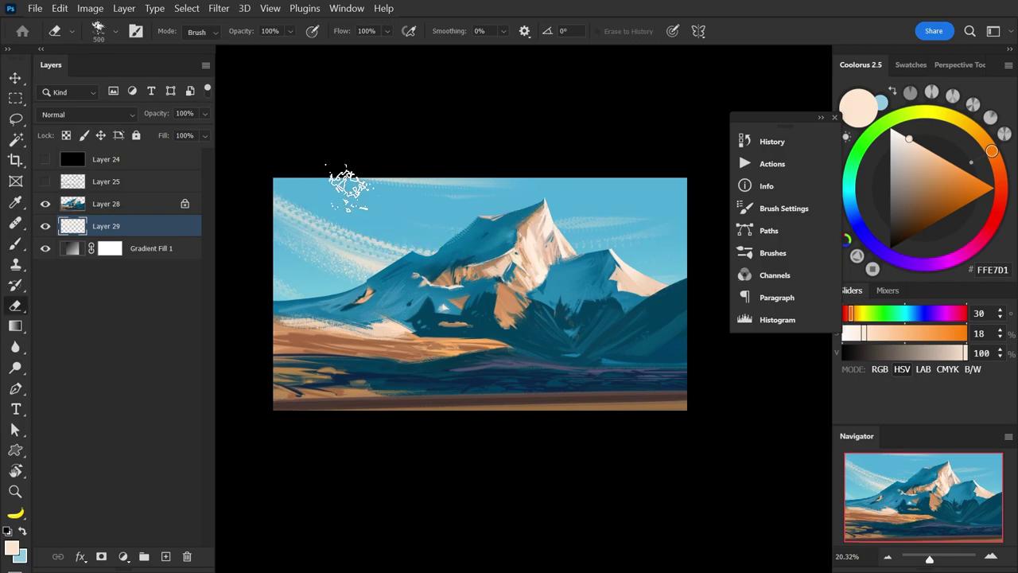
{"action": "key", "text": "b"}
{"action": "key", "text": "ctrl+shift+z"}
{"action": "key", "text": "ctrl+z"}
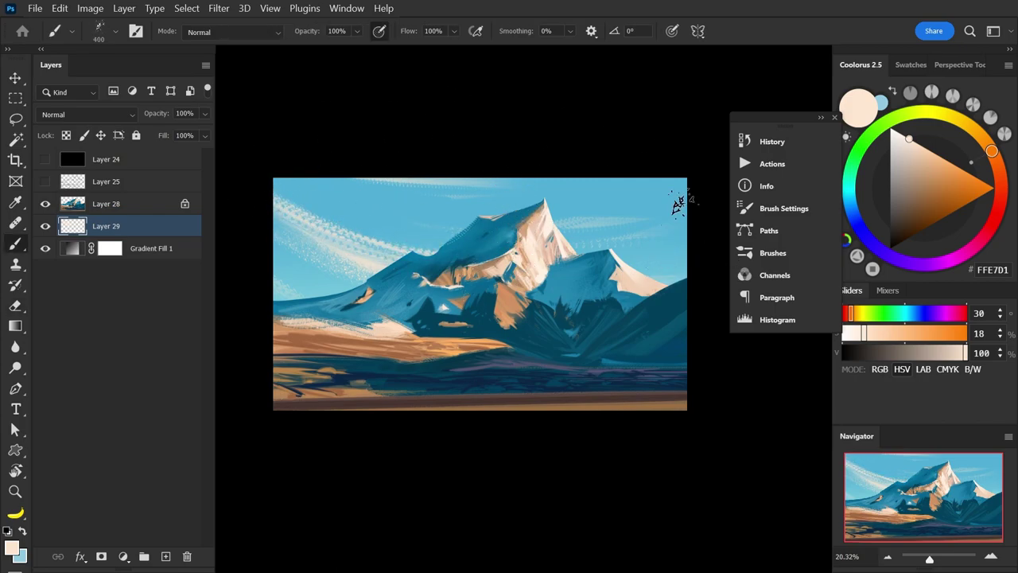
{"action": "key", "text": "ctrl+t"}
{"action": "right_click", "coordinate": [532, 198]}
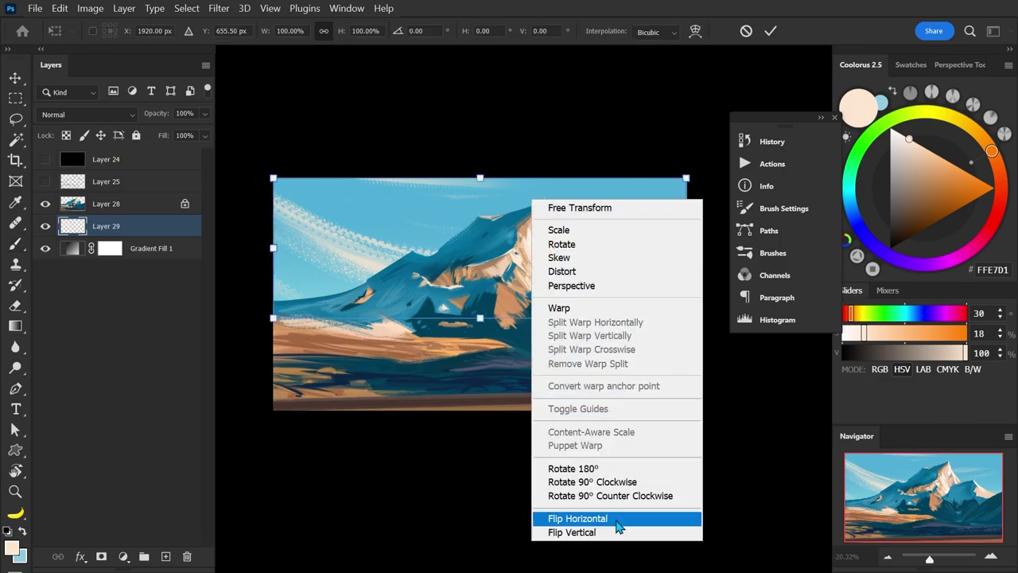
{"action": "left_click", "coordinate": [628, 518]}
{"action": "key", "text": "Escape"}
- Add a new layer above the mountain layer and block in a red car silhouette on the foreground road
{"action": "key", "text": "ctrl+shift+alt+n"}
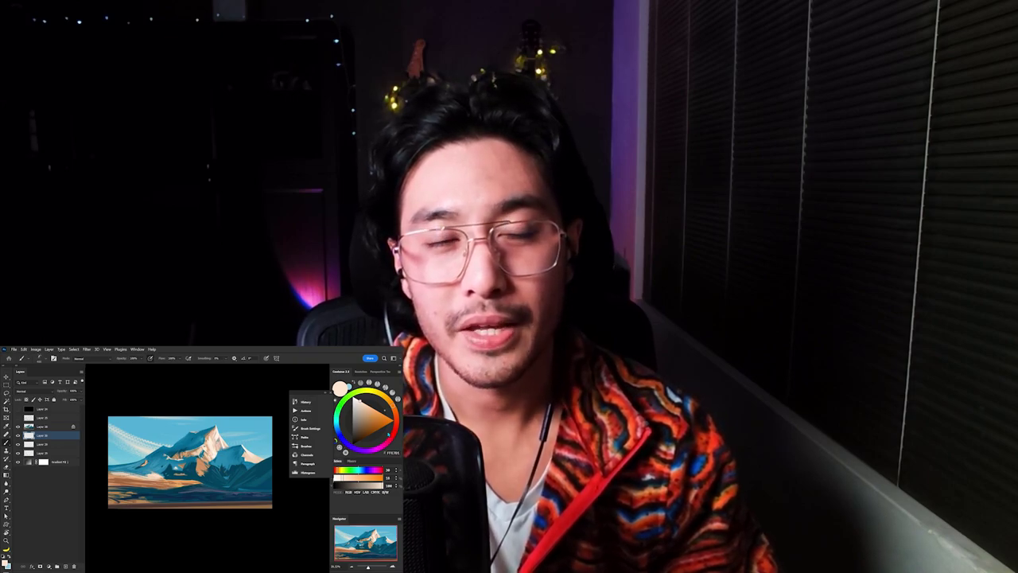
{"action": "left_click_drag", "start_coordinate": [57, 429], "coordinate": [57, 422]}
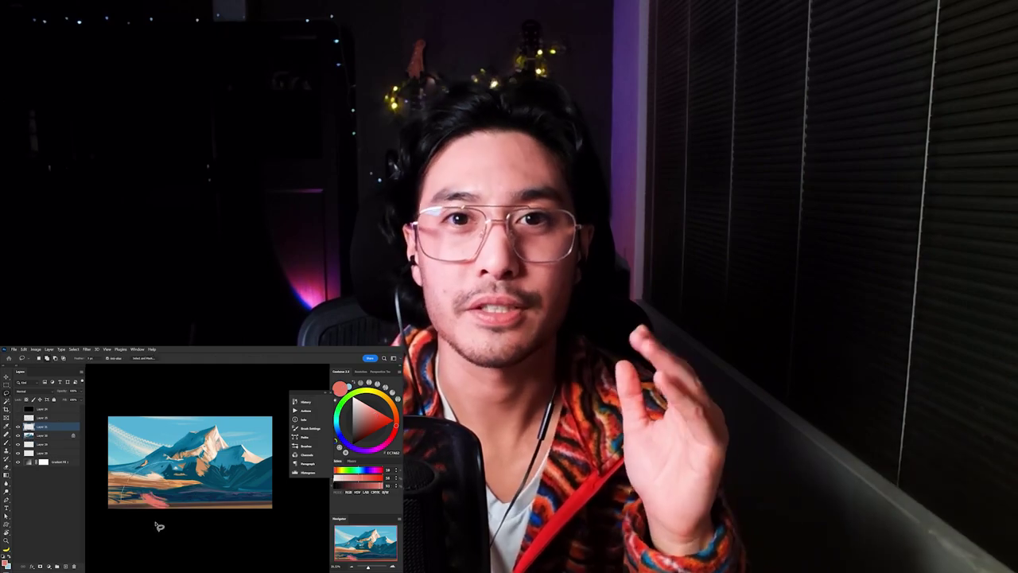
{"action": "right_click", "coordinate": [182, 497]}
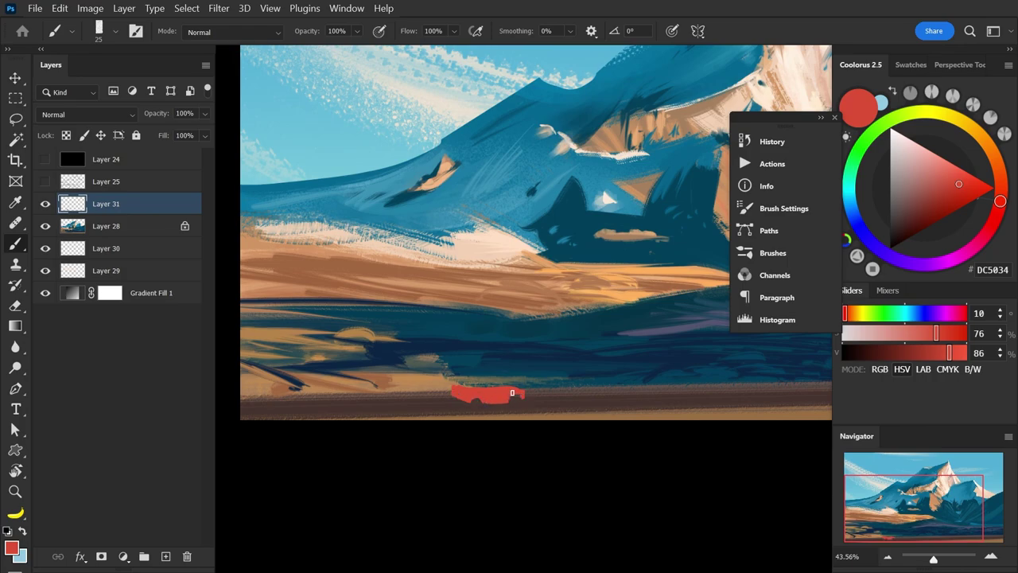
- Lasso the red car silhouette, adjust it on the road with Free Transform, and clear the selection
{"action": "scroll", "coordinate": [537, 376], "scroll_direction": "down", "scroll_amount": 10}
{"action": "scroll", "coordinate": [469, 376], "scroll_direction": "up", "scroll_amount": 9}
{"action": "mouse_move", "coordinate": [518, 327]}
{"action": "left_mouse_down"}
{"action": "mouse_move", "coordinate": [491, 341]}
{"action": "mouse_move", "coordinate": [572, 320]}
{"action": "left_mouse_up"}
{"action": "key", "text": "l"}
{"action": "key", "text": "ctrl+t"}
{"action": "mouse_move", "coordinate": [518, 353]}
{"action": "left_mouse_down"}
{"action": "mouse_move", "coordinate": [624, 344]}
{"action": "mouse_move", "coordinate": [539, 348]}
{"action": "left_mouse_up"}
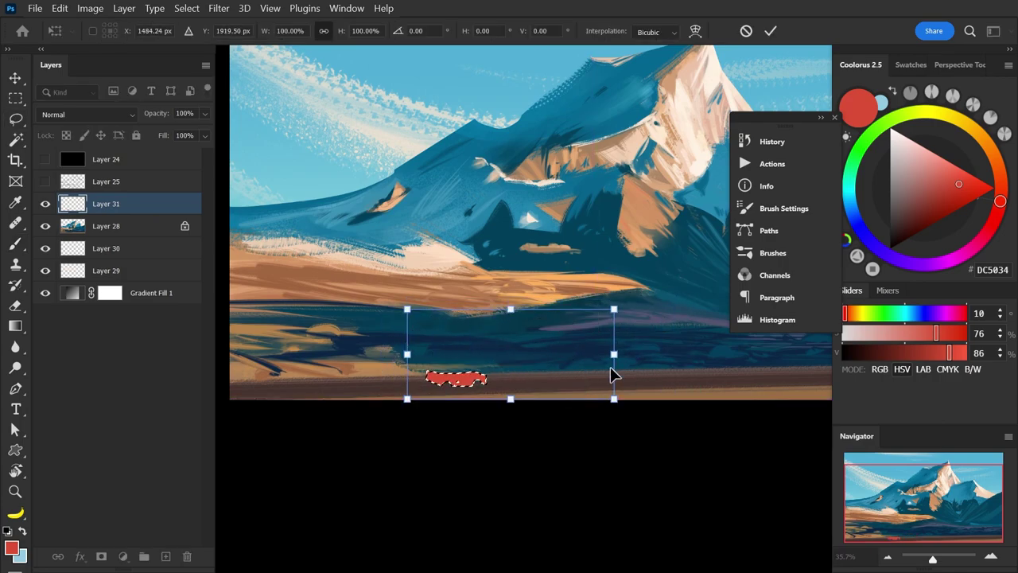
{"action": "key", "text": "Return"}
{"action": "key", "text": "ctrl+d"}
- Paint the car's cabin area on the upper body with dark red #73433F
{"action": "key", "text": "b"}
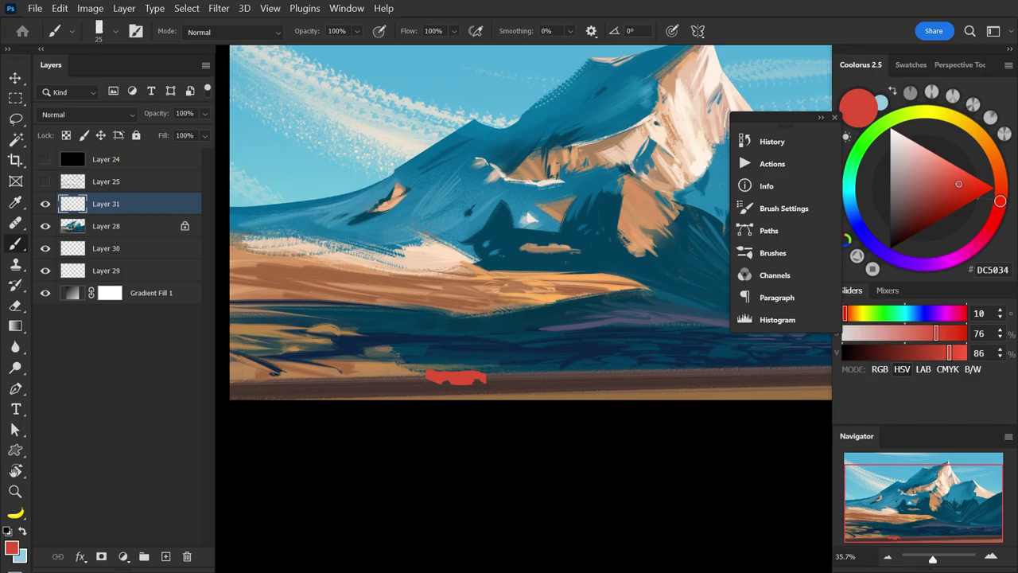
{"action": "left_click_drag", "start_coordinate": [479, 177], "coordinate": [513, 164]}
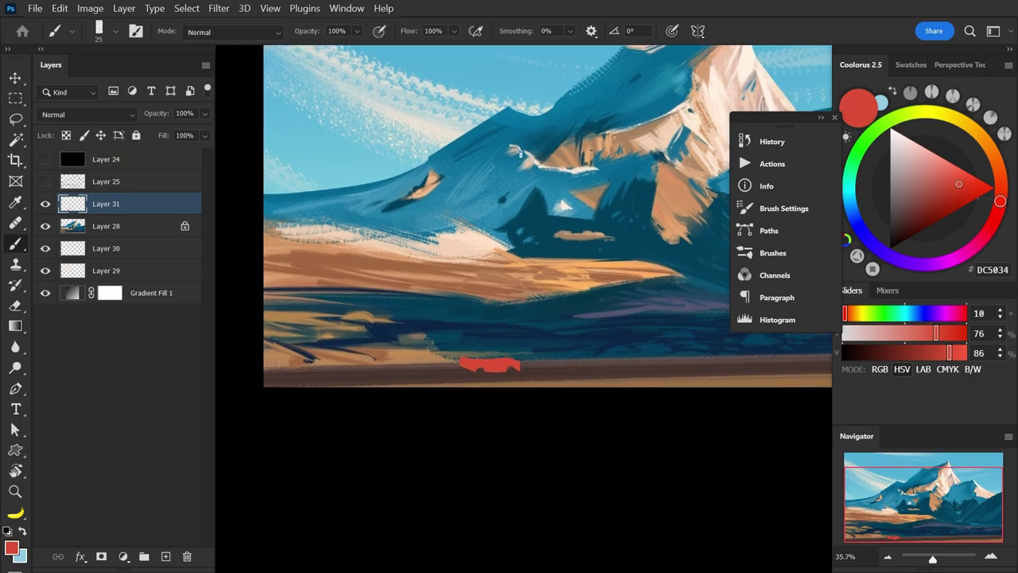
{"action": "left_click_drag", "start_coordinate": [552, 326], "coordinate": [576, 336]}
{"action": "key", "text": "F1"}
{"action": "mouse_move", "coordinate": [488, 370]}
{"action": "left_mouse_down"}
{"action": "mouse_move", "coordinate": [544, 373]}
{"action": "mouse_move", "coordinate": [497, 365]}
{"action": "mouse_move", "coordinate": [530, 367]}
{"action": "left_mouse_up"}
{"action": "key", "text": "F1"}
{"action": "key", "text": "F1"}
{"action": "key", "text": "F1"}
{"action": "left_click", "coordinate": [911, 206]}
{"action": "left_click", "coordinate": [996, 216]}
{"action": "key", "text": "F1"}
{"action": "key", "text": "F1"}
{"action": "key", "text": "F1"}
{"action": "key", "text": "F1"}
{"action": "key", "text": "l"}
{"action": "left_click_drag", "start_coordinate": [475, 342], "coordinate": [479, 365]}
{"action": "key", "text": "Escape"}
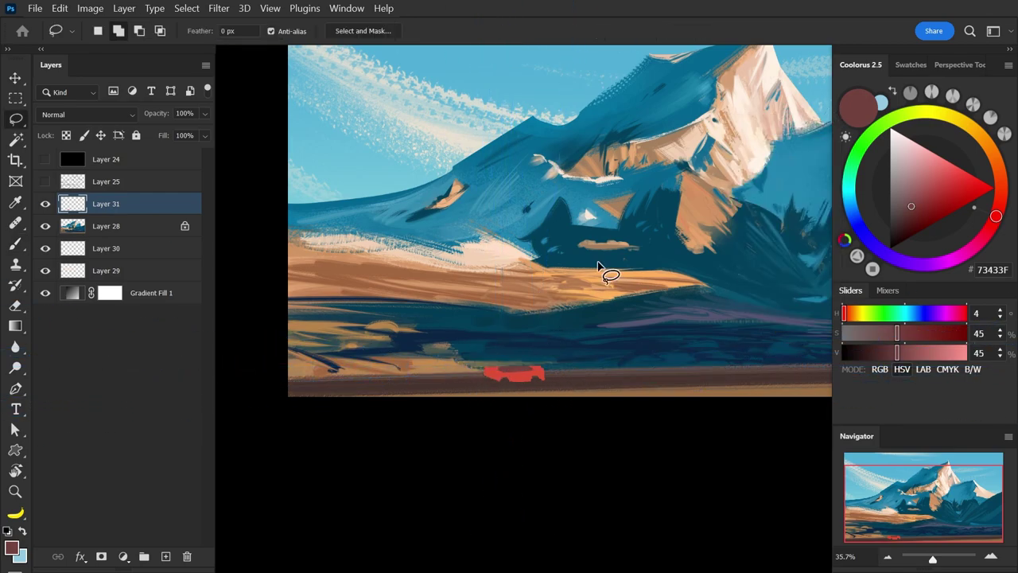
- Lasso the car's slanted windscreen and fill it with pale beige #BFA294
{"action": "left_click_drag", "start_coordinate": [598, 288], "coordinate": [569, 294]}
{"action": "key", "text": "b"}
{"action": "left_click", "coordinate": [1001, 177]}
{"action": "key", "text": "l"}
{"action": "mouse_move", "coordinate": [492, 368]}
{"action": "left_mouse_down"}
{"action": "mouse_move", "coordinate": [502, 373]}
{"action": "mouse_move", "coordinate": [492, 370]}
{"action": "left_mouse_up"}
{"action": "key", "text": "alt+BackSpace"}
{"action": "key", "text": "ctrl+d"}
- Refine the left end of the car's body using colours sampled from the car, a small brush and a lasso selection
{"action": "mouse_move", "coordinate": [640, 260]}
{"action": "left_mouse_down"}
{"action": "mouse_move", "coordinate": [653, 279]}
{"action": "mouse_move", "coordinate": [644, 263]}
{"action": "left_mouse_up"}
{"action": "key", "text": "b"}
{"action": "left_click", "coordinate": [484, 384], "text": "alt"}
{"action": "left_click", "coordinate": [500, 374], "text": "alt"}
{"action": "left_click", "coordinate": [502, 384], "text": "alt"}
{"action": "left_click", "coordinate": [501, 375], "text": "alt"}
{"action": "key", "text": "l"}
{"action": "left_click_drag", "start_coordinate": [492, 368], "coordinate": [504, 383]}
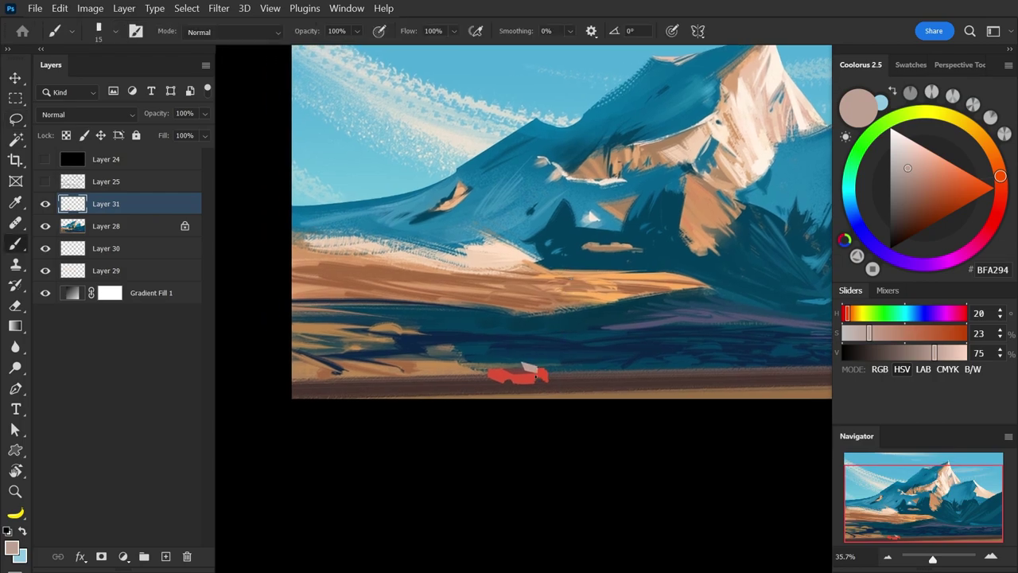
- Extend the right end of the car's body with a lassoed shape in sampled red #DC5034
{"action": "left_click", "coordinate": [536, 377], "text": "alt"}
{"action": "key", "text": "l"}
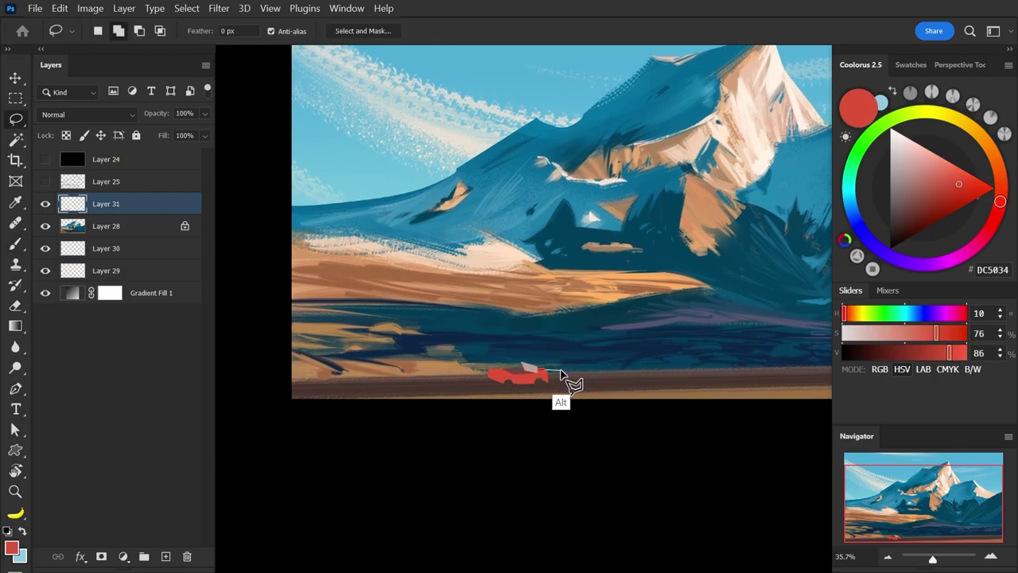
{"action": "mouse_move", "coordinate": [560, 374]}
{"action": "left_mouse_down"}
{"action": "mouse_move", "coordinate": [548, 385]}
{"action": "mouse_move", "coordinate": [545, 360]}
{"action": "left_mouse_up"}
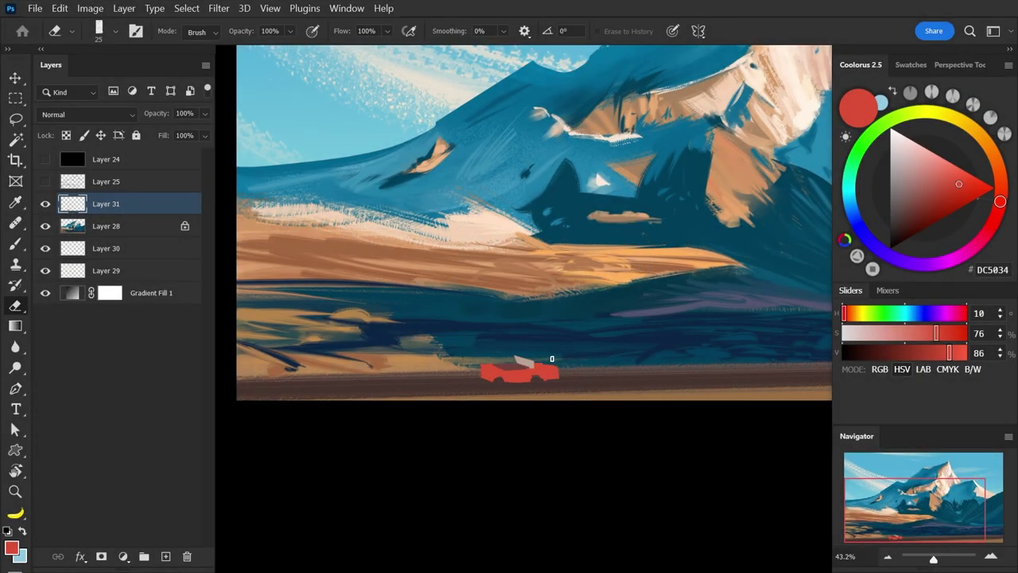
- Paint a lighter accent along the car's upper body with a reddish tint adjusted from a colour sampled at the windscreen
{"action": "key", "text": "b"}
{"action": "left_click_drag", "start_coordinate": [568, 302], "coordinate": [560, 290]}
{"action": "left_click", "coordinate": [511, 363], "text": "alt"}
{"action": "left_click_drag", "start_coordinate": [932, 176], "coordinate": [925, 164]}
{"action": "key", "text": "F2"}
{"action": "left_click_drag", "start_coordinate": [499, 370], "coordinate": [551, 365]}
- Flip the canvas view horizontally and check the car's shape on the road
{"action": "key", "text": "F2"}
{"action": "key", "text": "F2"}
{"action": "key", "text": "F2"}
{"action": "key", "text": "F3"}
{"action": "mouse_move", "coordinate": [623, 234]}
{"action": "left_mouse_down"}
{"action": "mouse_move", "coordinate": [395, 300]}
{"action": "mouse_move", "coordinate": [354, 254]}
{"action": "left_mouse_up"}
{"action": "scroll", "coordinate": [518, 365], "scroll_direction": "down", "scroll_amount": 1}
{"action": "scroll", "coordinate": [527, 360], "scroll_direction": "up", "scroll_amount": 2}
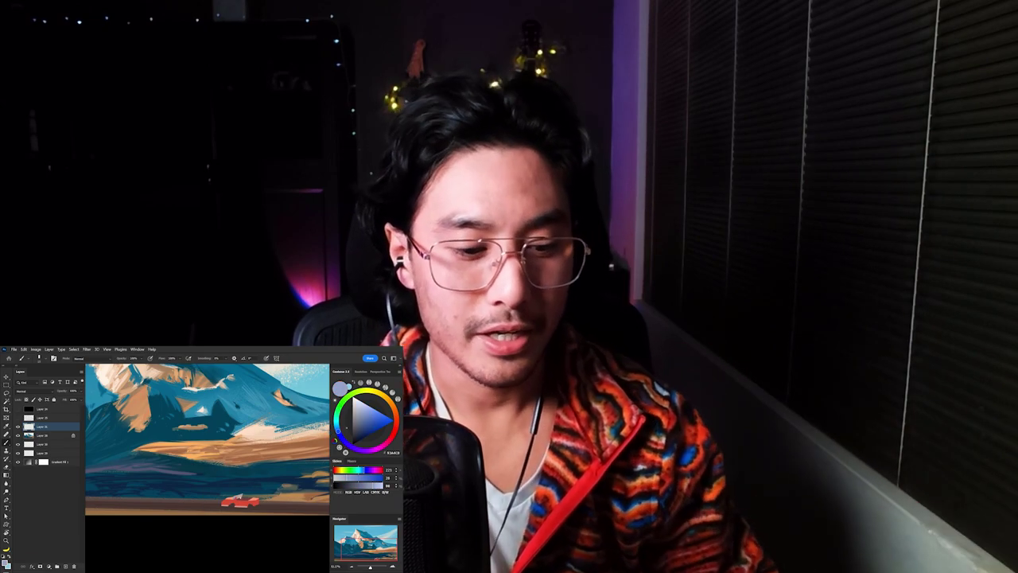
- Refine the small car's body in the flipped view with reddish tones sampled from its surface
{"action": "left_click", "coordinate": [249, 501], "text": "alt"}
{"action": "left_click_drag", "start_coordinate": [260, 489], "coordinate": [265, 486]}
{"action": "left_click", "coordinate": [256, 500], "text": "alt"}
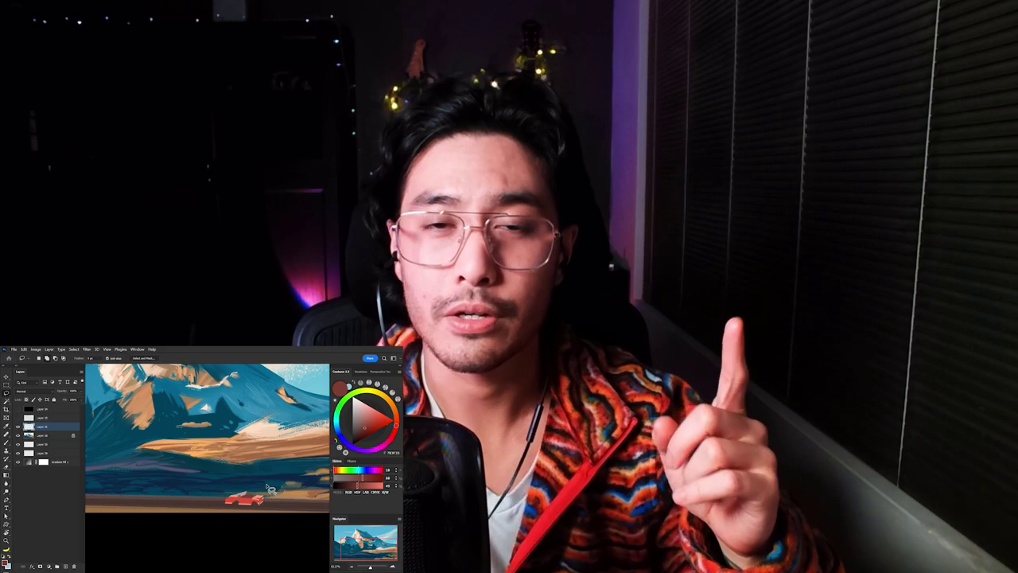
{"action": "left_click", "coordinate": [247, 496], "text": "alt"}
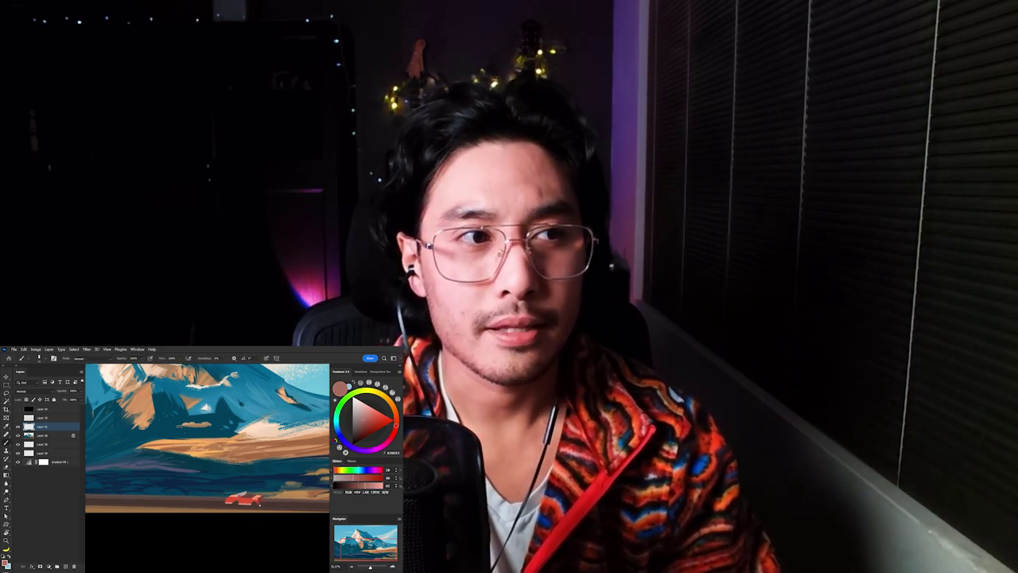
{"action": "left_click", "coordinate": [249, 500], "text": "alt"}
{"action": "scroll", "coordinate": [230, 481], "scroll_direction": "down", "scroll_amount": 5}
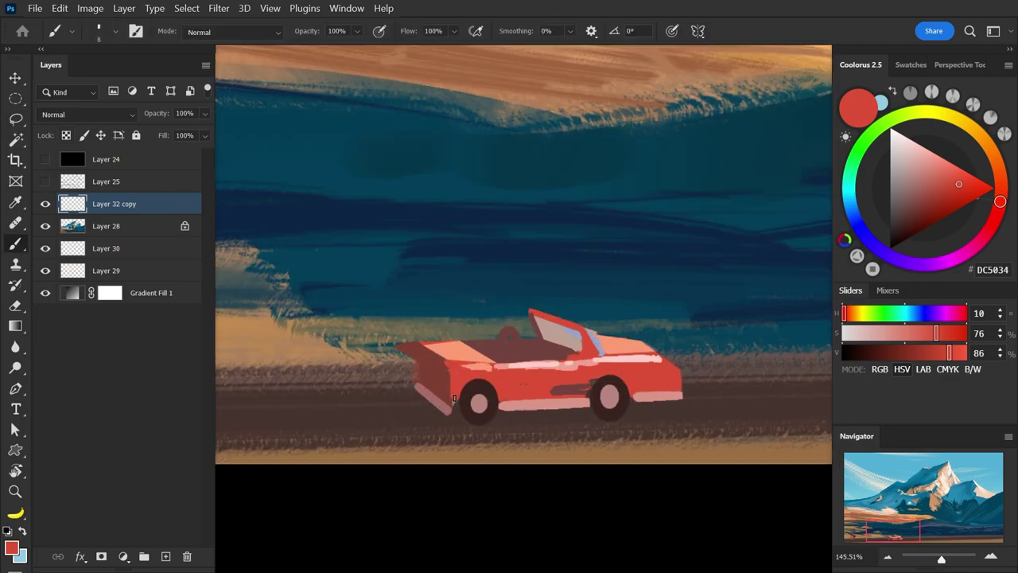
- Trim the car's front end with a round 15 px eraser and check the shape against the whole painting
{"action": "key", "text": "shift"}
{"action": "left_click_drag", "start_coordinate": [588, 324], "coordinate": [543, 325]}
{"action": "key", "text": "e"}
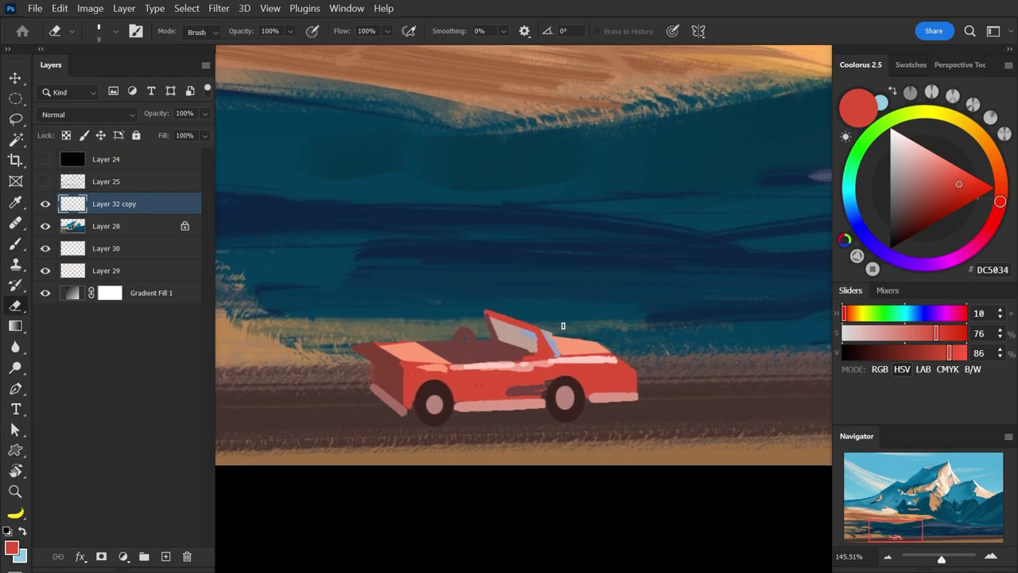
{"action": "left_click", "coordinate": [100, 39]}
{"action": "double_click", "coordinate": [337, 204]}
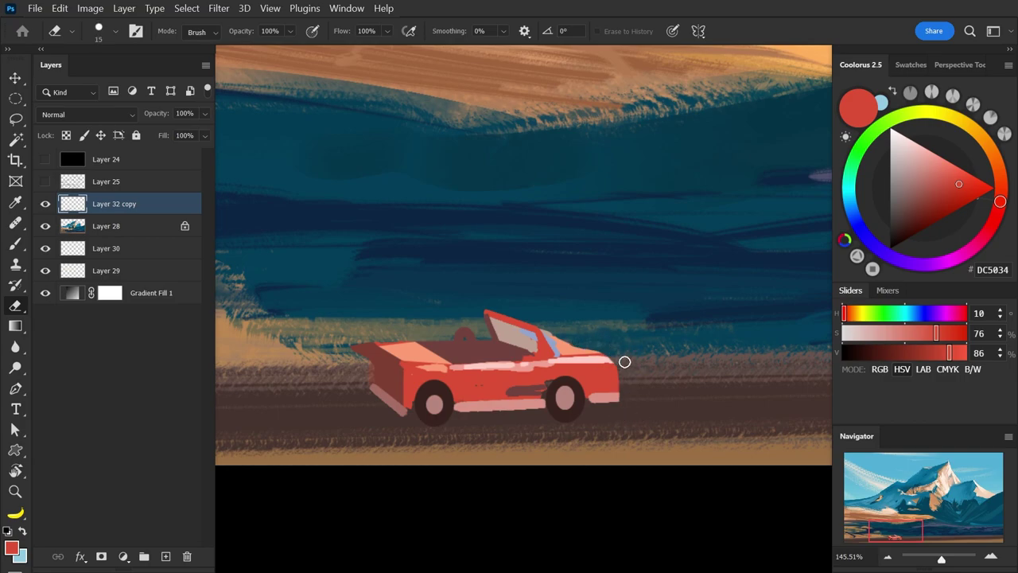
{"action": "scroll", "coordinate": [622, 409], "scroll_direction": "down", "scroll_amount": 10}
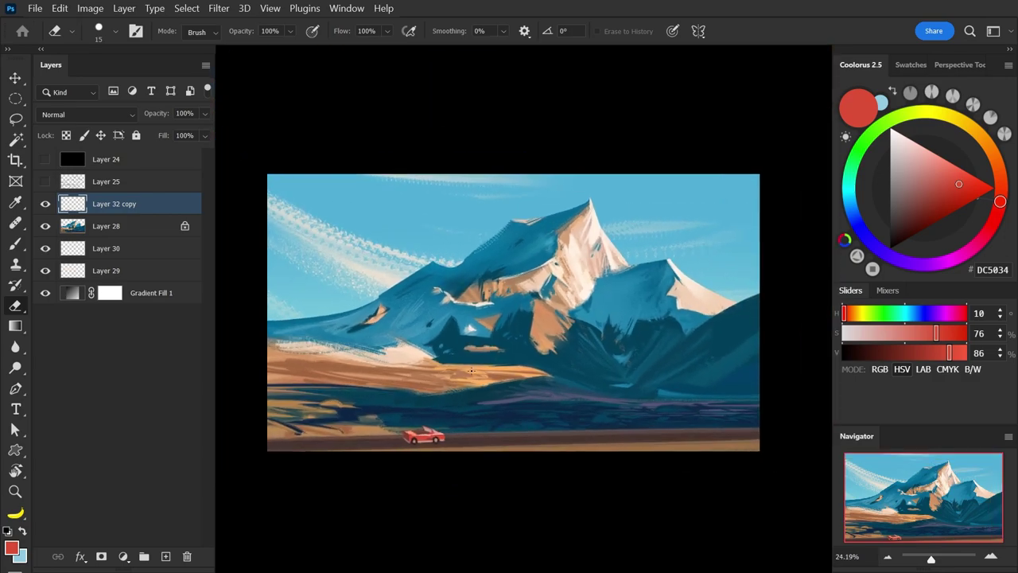
{"action": "key", "text": "ctrl+shift+h"}
{"action": "scroll", "coordinate": [420, 423], "scroll_direction": "up", "scroll_amount": 7}
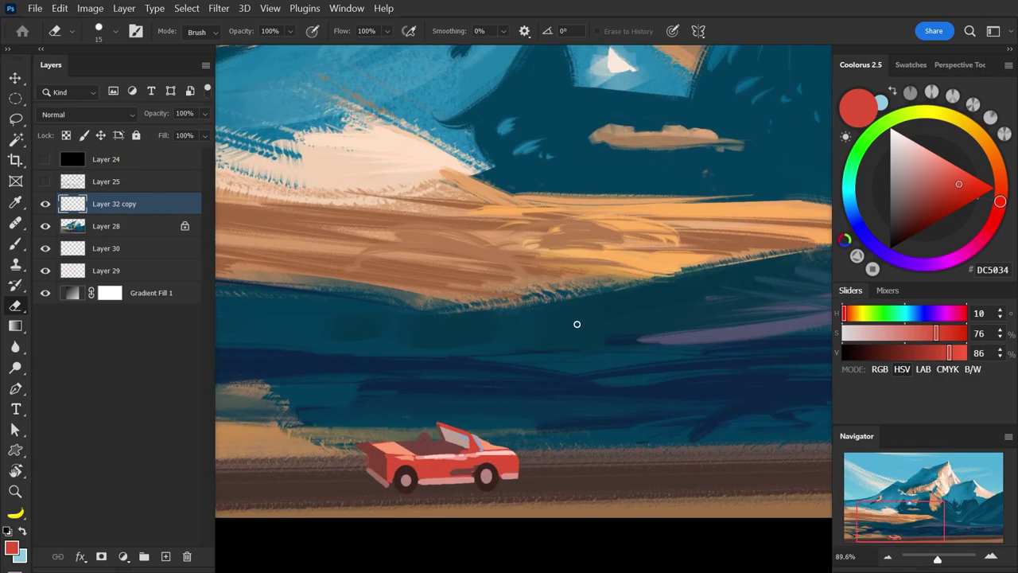
- Refine the light line along the car's upper side with a round brush in pale pink #FFCEC4 and body red #DC5034
{"action": "key", "text": "b"}
{"action": "left_click", "coordinate": [100, 35]}
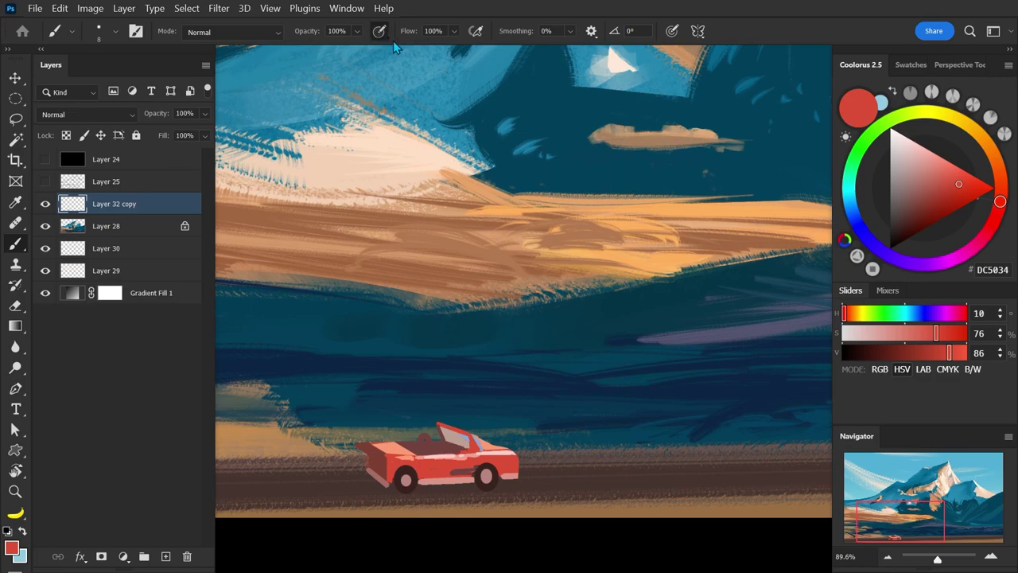
{"action": "key", "text": "r"}
{"action": "left_click_drag", "start_coordinate": [650, 408], "coordinate": [581, 202]}
{"action": "left_click_drag", "start_coordinate": [653, 324], "coordinate": [540, 288]}
{"action": "key", "text": "b"}
{"action": "left_click", "coordinate": [541, 288], "text": "alt"}
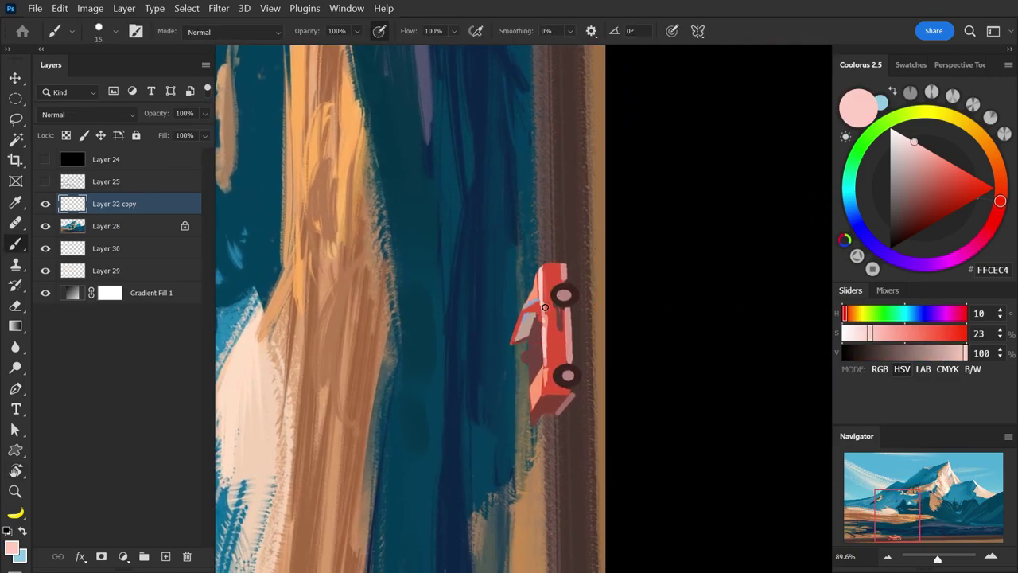
{"action": "left_click", "coordinate": [546, 277], "text": "alt"}
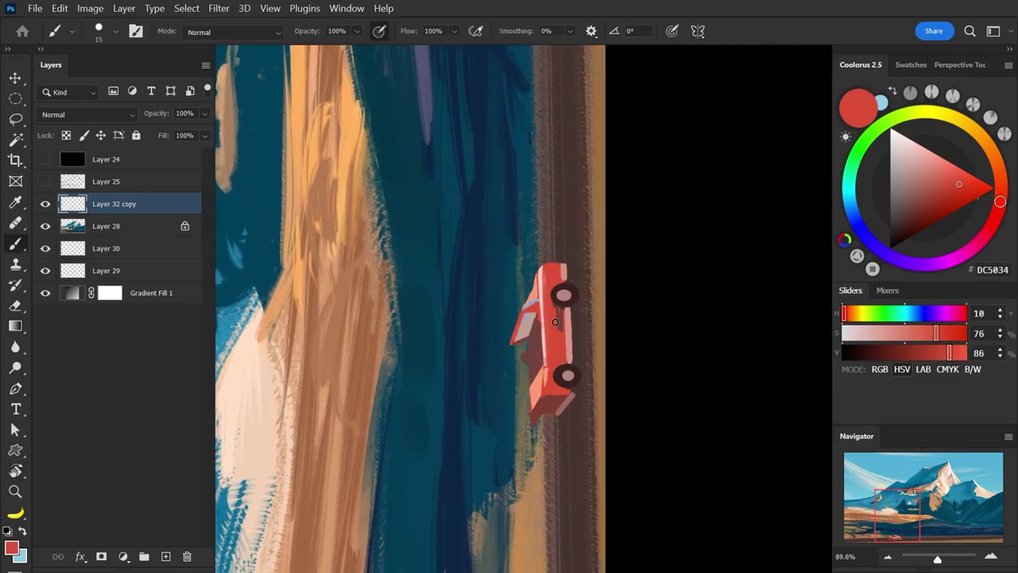
- Repaint the car's lower trim in pale pink #F2C0B6 with an 8 px brush and cover the dark side vent with red #DC5034
{"action": "left_click", "coordinate": [572, 331], "text": "alt"}
{"action": "key", "text": "bracketleft"}
{"action": "key", "text": "bracketleft"}
{"action": "key", "text": "bracketleft"}
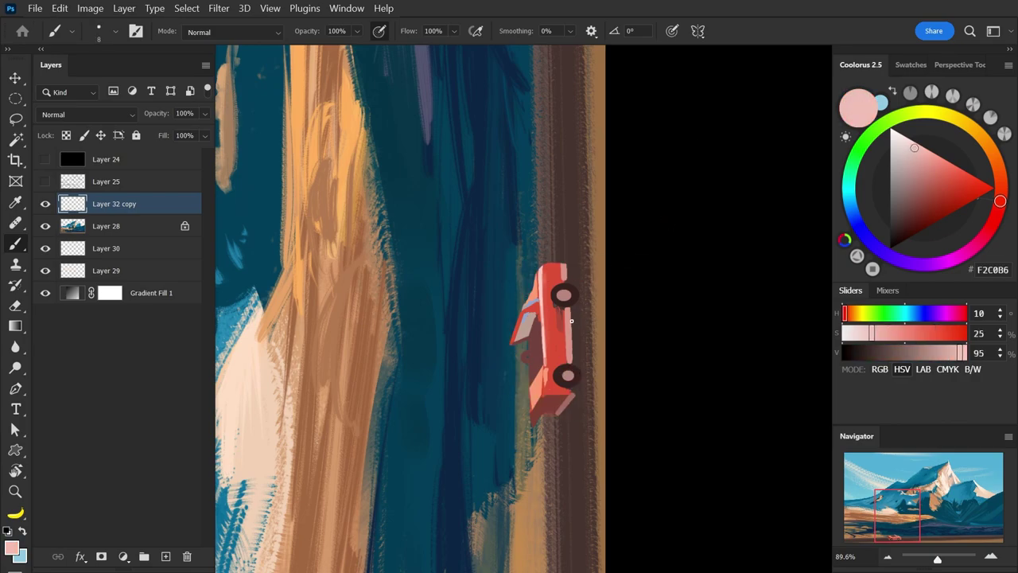
{"action": "left_click", "coordinate": [562, 325], "text": "alt"}
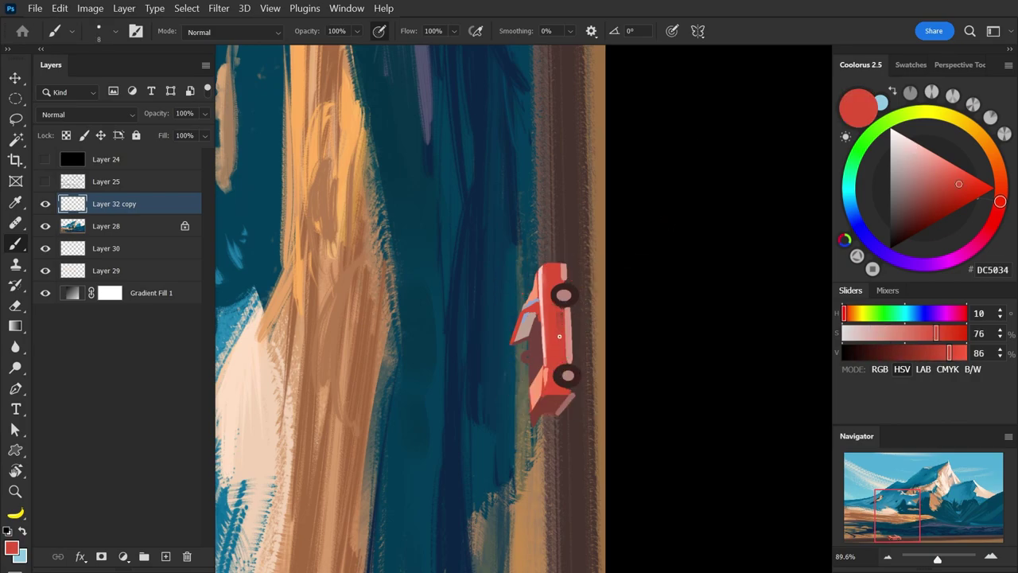
{"action": "left_click", "coordinate": [563, 296], "text": "alt"}
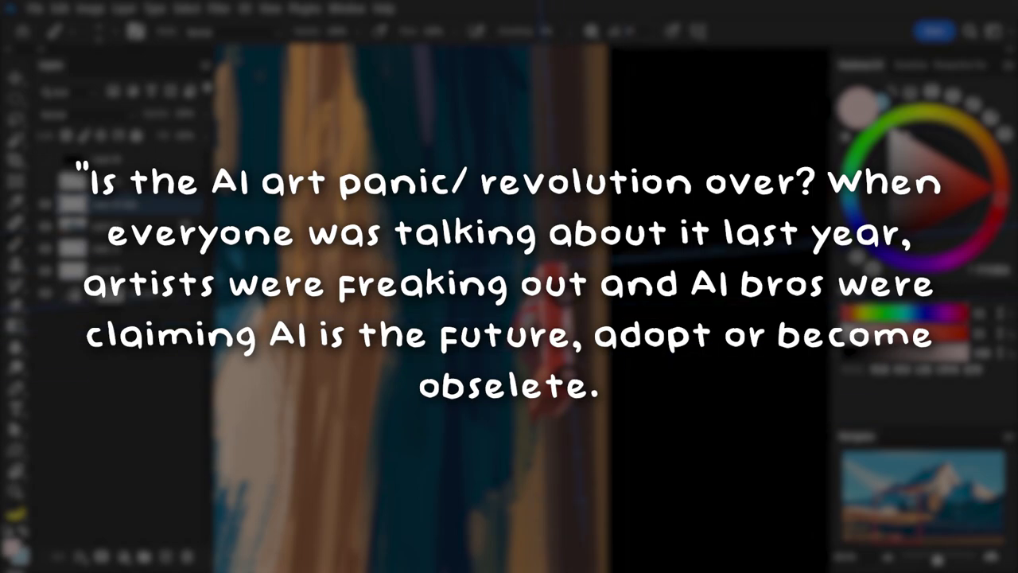
{"action": "left_click_drag", "start_coordinate": [660, 210], "coordinate": [624, 447]}
{"action": "left_click_drag", "start_coordinate": [595, 255], "coordinate": [600, 292]}
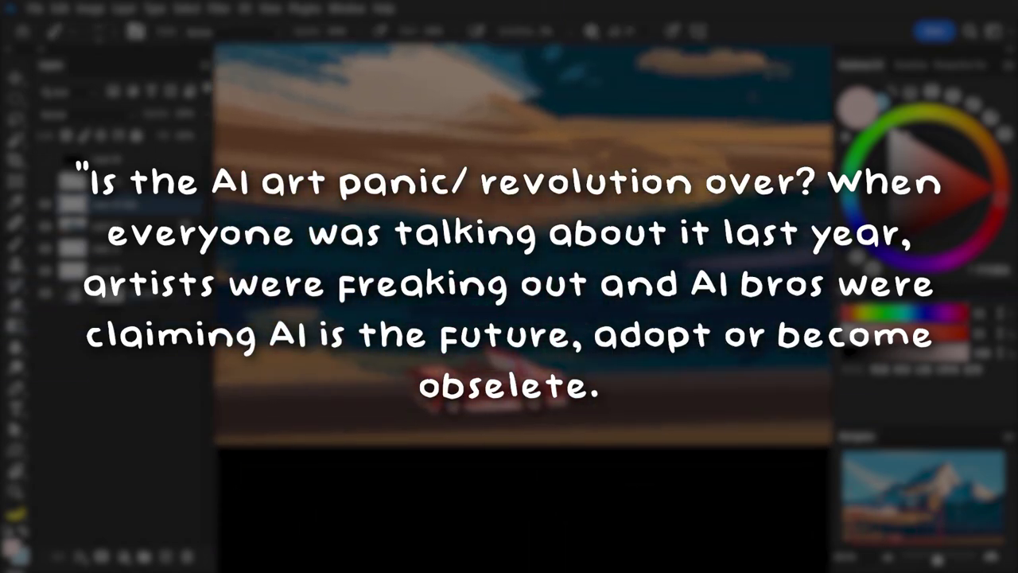
- Lasso a narrow area at the windscreen and darken it with the brown sampled from the wheel
{"action": "left_click", "coordinate": [528, 428], "text": "alt"}
{"action": "key", "text": "l"}
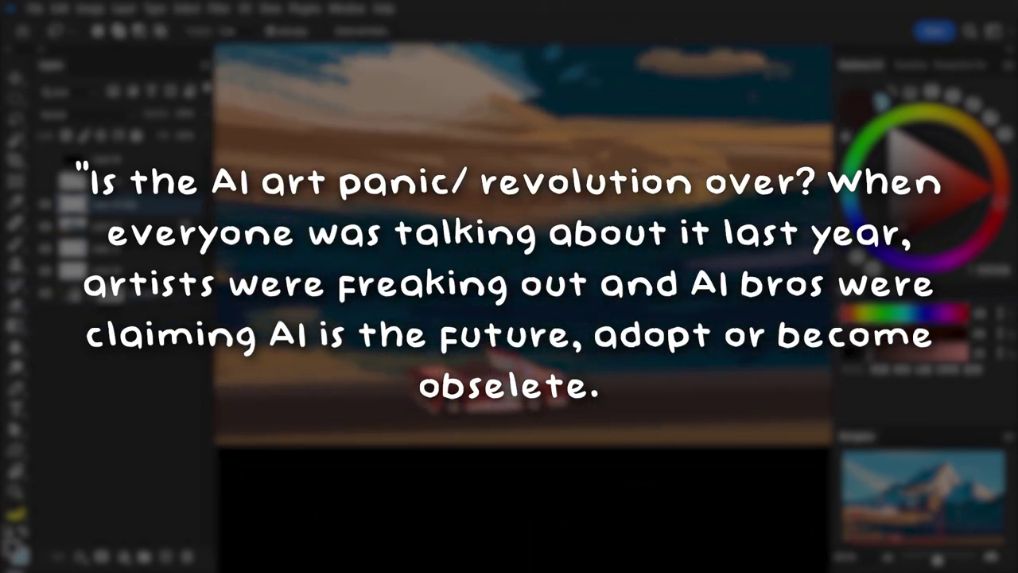
{"action": "left_click_drag", "start_coordinate": [537, 345], "coordinate": [561, 362]}
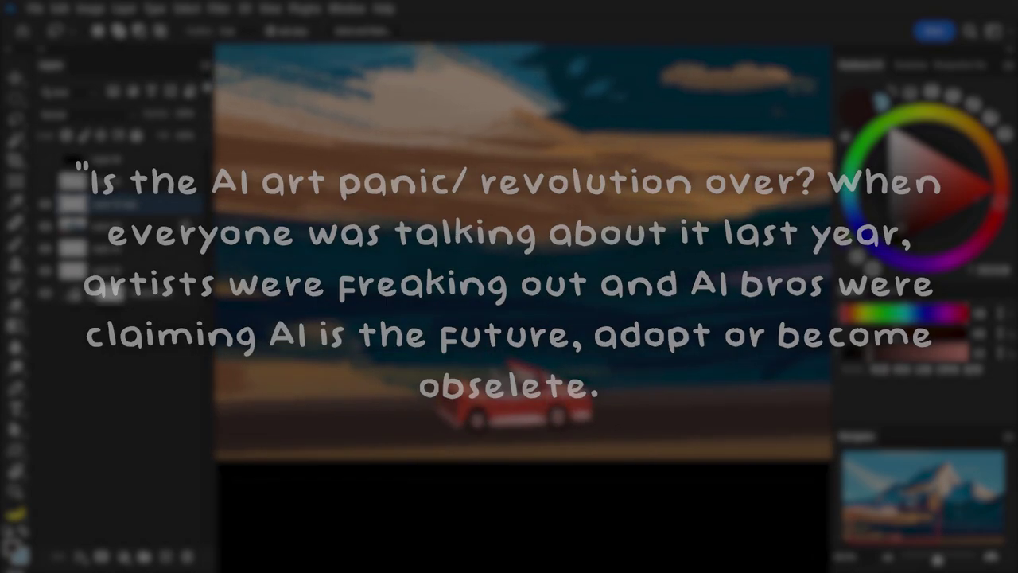
- Refine the car's interior and rear corner with reds and browns sampled from the car
{"action": "key", "text": "b"}
{"action": "left_click", "coordinate": [499, 384], "text": "alt"}
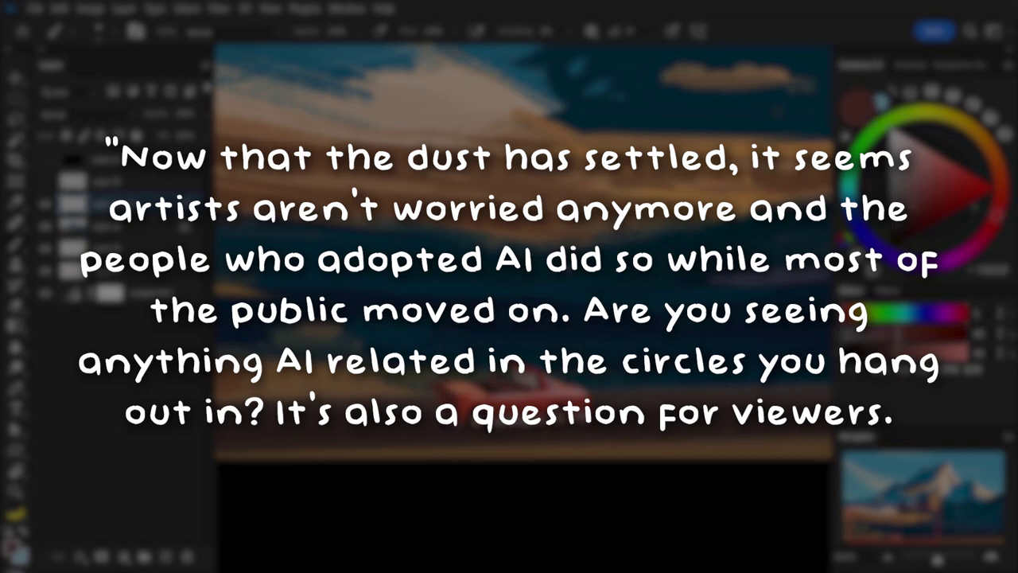
{"action": "key", "text": "ctrl+minus"}
{"action": "key", "text": "ctrl+minus"}
{"action": "key", "text": "ctrl+minus"}
{"action": "mouse_move", "coordinate": [617, 291]}
{"action": "left_mouse_down"}
{"action": "mouse_move", "coordinate": [541, 382]}
{"action": "mouse_move", "coordinate": [552, 377]}
{"action": "left_mouse_up"}
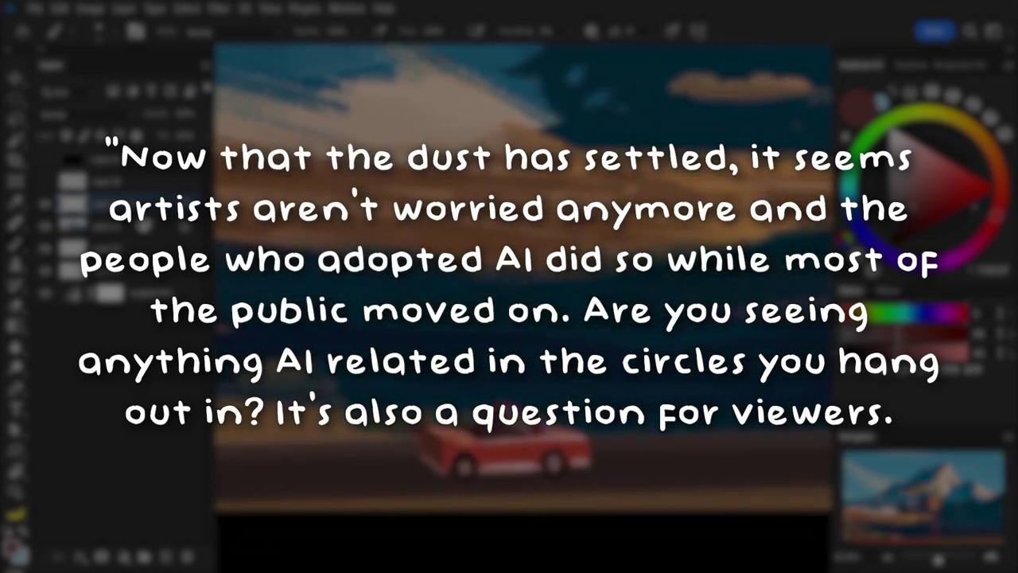
{"action": "left_click", "coordinate": [415, 473], "text": "alt"}
{"action": "left_click", "coordinate": [419, 471], "text": "alt"}
{"action": "left_click", "coordinate": [446, 471], "text": "alt"}
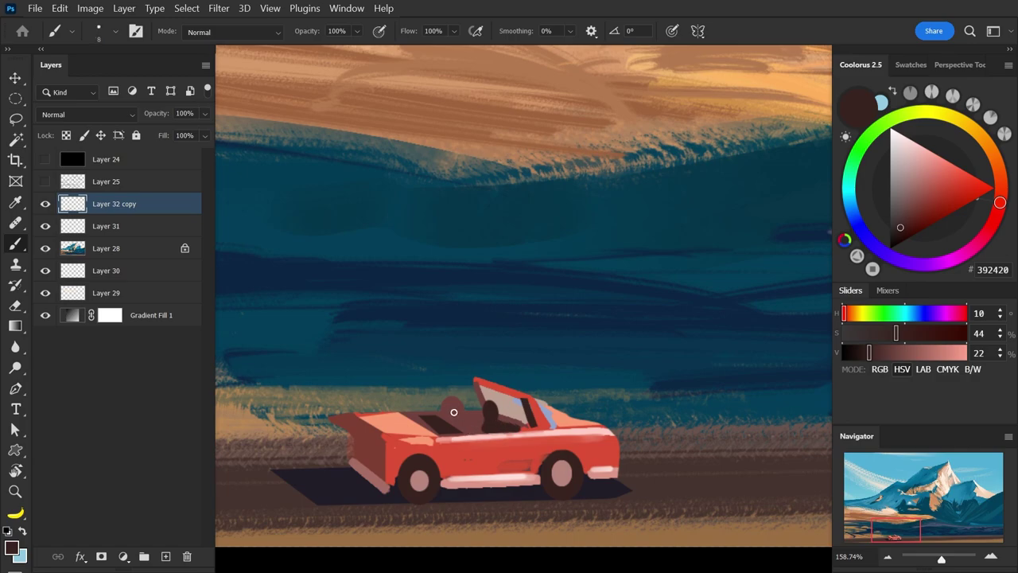
- Touch up the car's seats and rear deck with colours sampled from the seat and the adjoining bodywork
{"action": "left_click", "coordinate": [454, 412], "text": "alt"}
{"action": "mouse_move", "coordinate": [455, 415]}
{"action": "left_mouse_down"}
{"action": "mouse_move", "coordinate": [444, 404]}
{"action": "mouse_move", "coordinate": [511, 397]}
{"action": "left_mouse_up"}
{"action": "left_click", "coordinate": [442, 424], "text": "alt"}
{"action": "left_click", "coordinate": [452, 425], "text": "alt"}
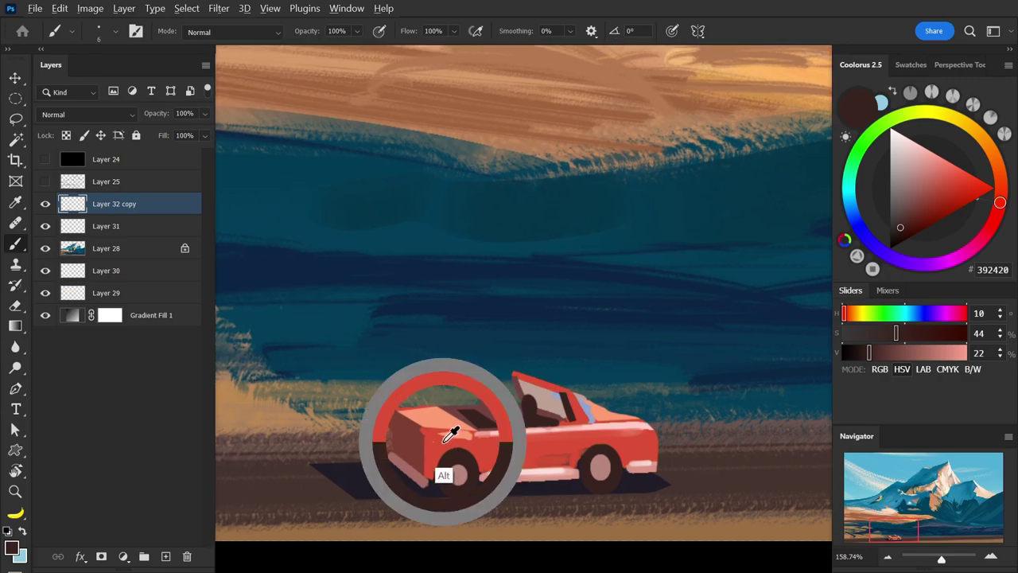
{"action": "left_click", "coordinate": [596, 464], "text": "alt"}
- Paint soft salmon #F48771 highlights around both wheel arches with pressure-controlled brush opacity
{"action": "key", "text": "r"}
{"action": "mouse_move", "coordinate": [688, 405]}
{"action": "left_mouse_down"}
{"action": "mouse_move", "coordinate": [621, 230]}
{"action": "mouse_move", "coordinate": [537, 359]}
{"action": "left_mouse_up"}
{"action": "key", "text": "b"}
{"action": "left_click", "coordinate": [540, 322], "text": "alt"}
{"action": "left_click", "coordinate": [944, 164]}
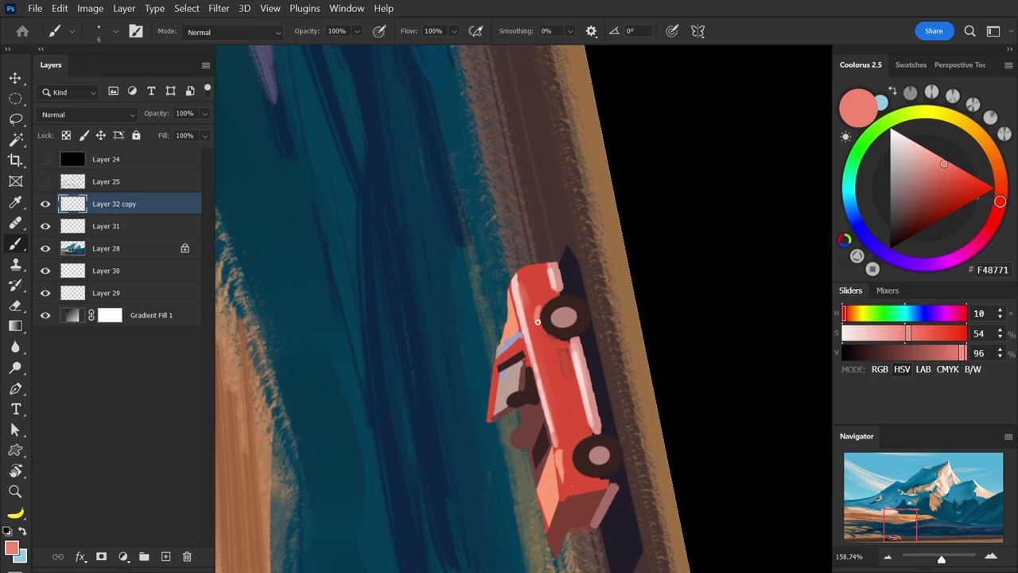
{"action": "key", "text": "ctrl+z"}
{"action": "left_click", "coordinate": [380, 31]}
{"action": "key", "text": "]"}
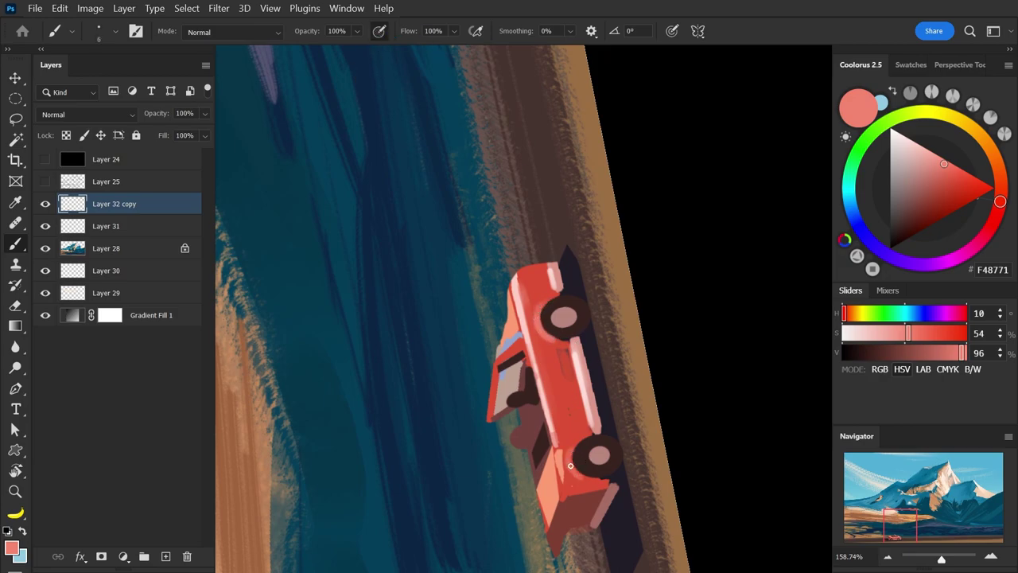
- Smooth the car's side panel between the wheels with body red #DC5034
{"action": "left_click", "coordinate": [554, 353], "text": "alt"}
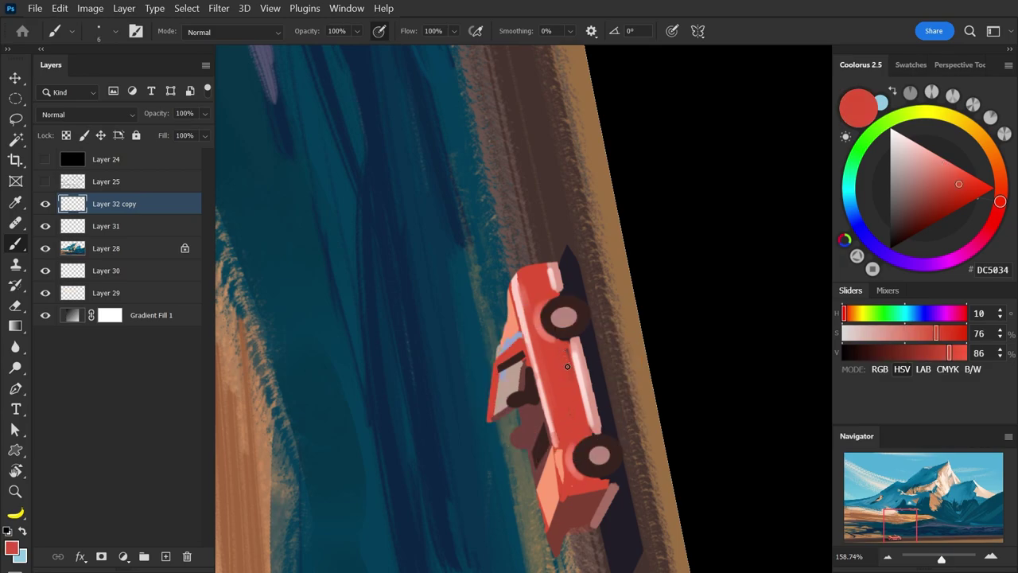
{"action": "key", "text": "r"}
{"action": "mouse_move", "coordinate": [624, 230]}
{"action": "left_mouse_down"}
{"action": "mouse_move", "coordinate": [629, 223]}
{"action": "mouse_move", "coordinate": [585, 388]}
{"action": "left_mouse_up"}
{"action": "left_click_drag", "start_coordinate": [610, 309], "coordinate": [715, 352]}
{"action": "key", "text": "b"}
{"action": "key", "text": "r"}
{"action": "mouse_move", "coordinate": [587, 406]}
{"action": "left_mouse_down"}
{"action": "mouse_move", "coordinate": [623, 248]}
{"action": "mouse_move", "coordinate": [619, 350]}
{"action": "mouse_move", "coordinate": [616, 249]}
{"action": "left_mouse_up"}
{"action": "key", "text": "b"}
- Clean up the bodywork behind the front wheel with lasso selections and sampled red #DB5034
{"action": "left_click", "coordinate": [614, 304], "text": "alt"}
{"action": "key", "text": "l"}
{"action": "key", "text": "ctrl+d"}
{"action": "key", "text": "r"}
{"action": "left_click_drag", "start_coordinate": [632, 114], "coordinate": [671, 336]}
{"action": "key", "text": "b"}
{"action": "left_click", "coordinate": [581, 401], "text": "alt"}
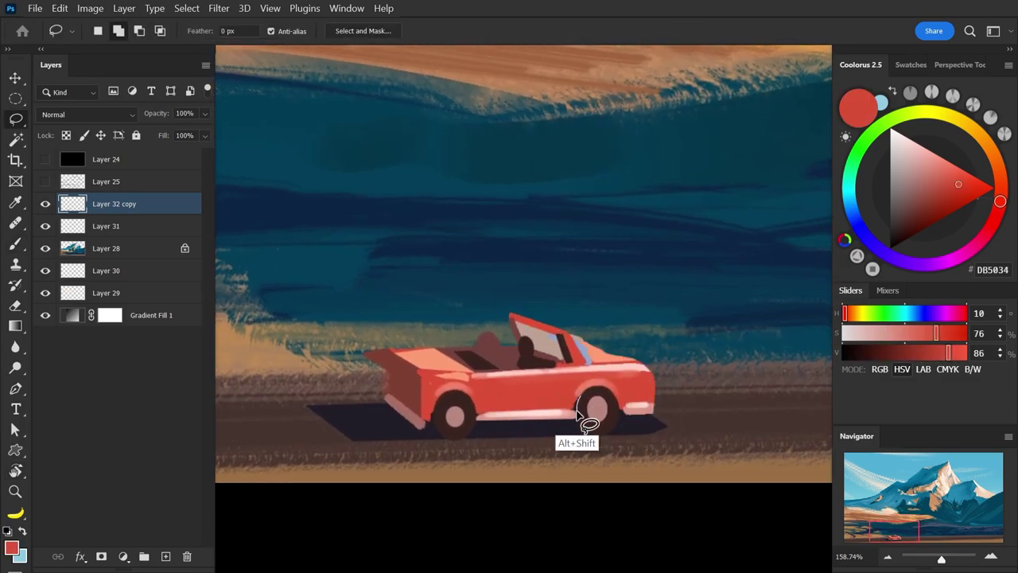
{"action": "left_click_drag", "start_coordinate": [576, 410], "coordinate": [566, 405]}
{"action": "left_click_drag", "start_coordinate": [625, 315], "coordinate": [586, 321]}
{"action": "key", "text": "b"}
{"action": "left_click_drag", "start_coordinate": [582, 366], "coordinate": [609, 354]}
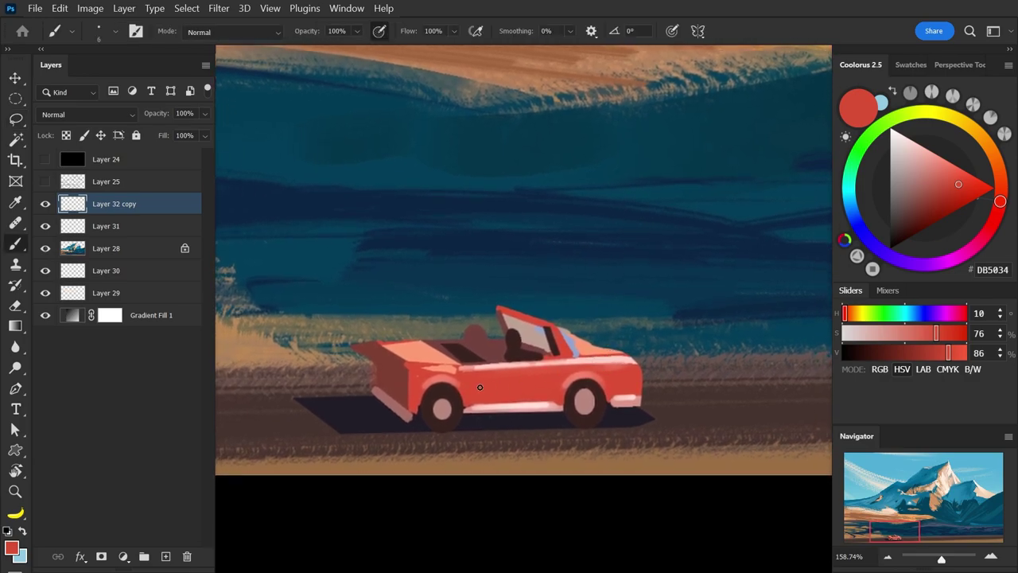
- Touch up the wheels' outlines with dark brown #392420 sampled from the tyres
{"action": "left_click", "coordinate": [570, 402], "text": "alt"}
{"action": "left_click", "coordinate": [442, 411], "text": "alt"}
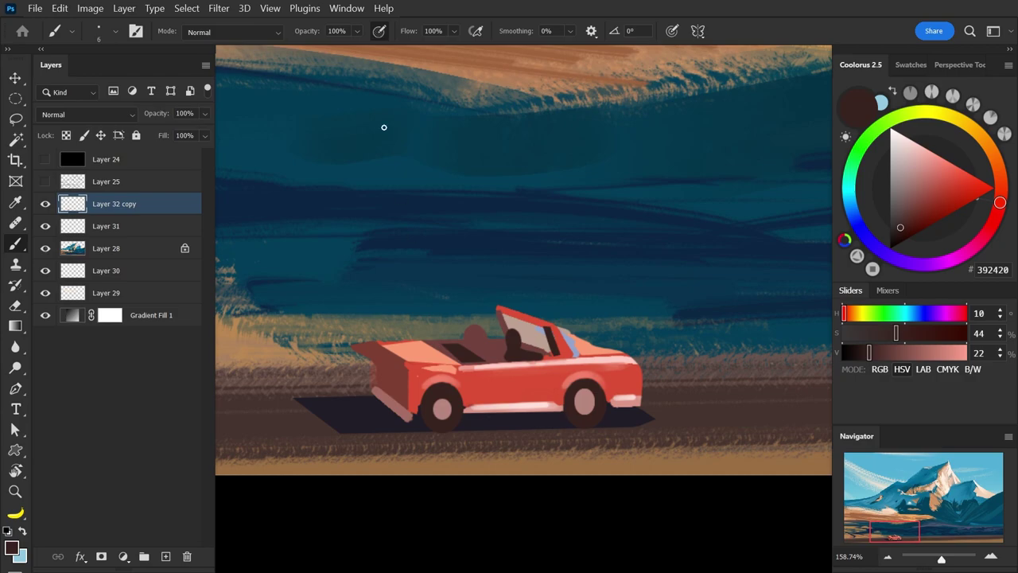
{"action": "left_click_drag", "start_coordinate": [458, 217], "coordinate": [491, 247]}
- Tidy the body edge around the rear wheel with sampled red #DC5034 and a lasso selection, then deselect
{"action": "left_click", "coordinate": [455, 412], "text": "alt"}
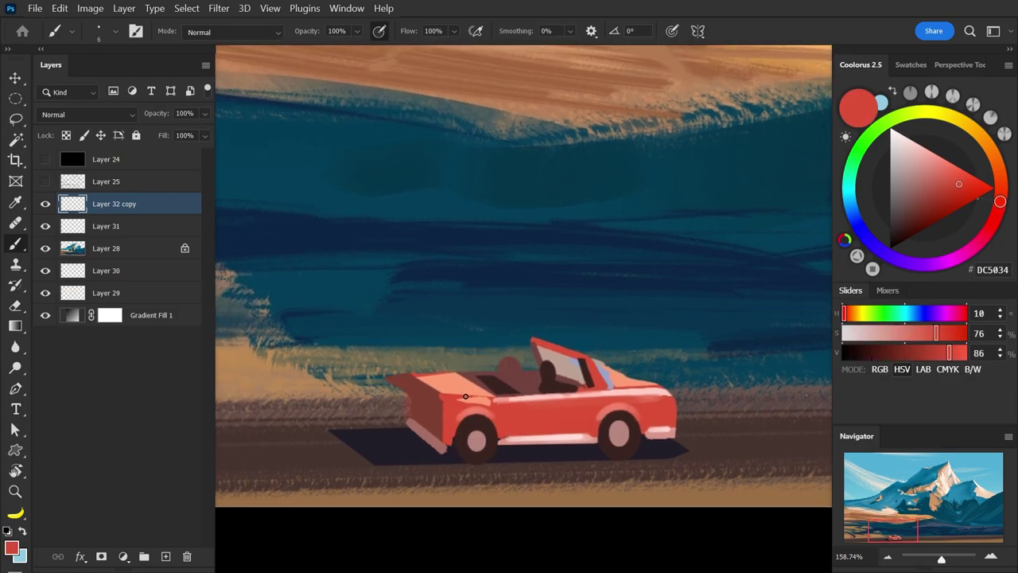
{"action": "key", "text": "l"}
{"action": "mouse_move", "coordinate": [449, 471]}
{"action": "left_mouse_down"}
{"action": "mouse_move", "coordinate": [404, 423]}
{"action": "mouse_move", "coordinate": [442, 472]}
{"action": "left_mouse_up"}
{"action": "key", "text": "ctrl+d"}
{"action": "key", "text": "b"}
- Lasso the pointed fin at the car's rear and erase it to leave a straight rear edge
{"action": "key", "text": "l"}
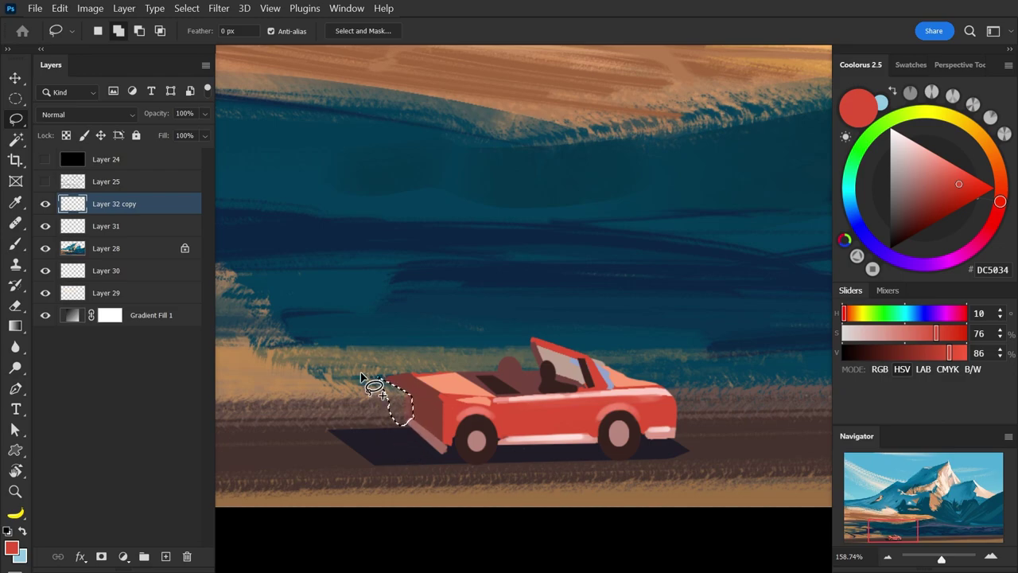
{"action": "key", "text": "e"}
{"action": "left_click", "coordinate": [393, 373]}
{"action": "key", "text": "b"}
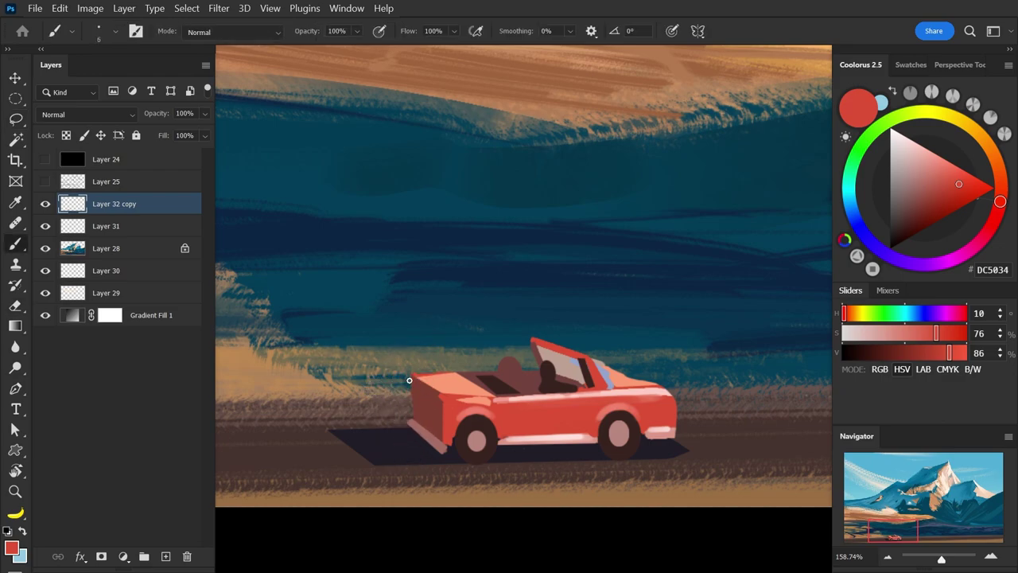
- Paint pale peach #FCBCA1 highlights on the car's rear deck and bonnet
{"action": "scroll", "coordinate": [517, 350], "scroll_direction": "down", "scroll_amount": 2}
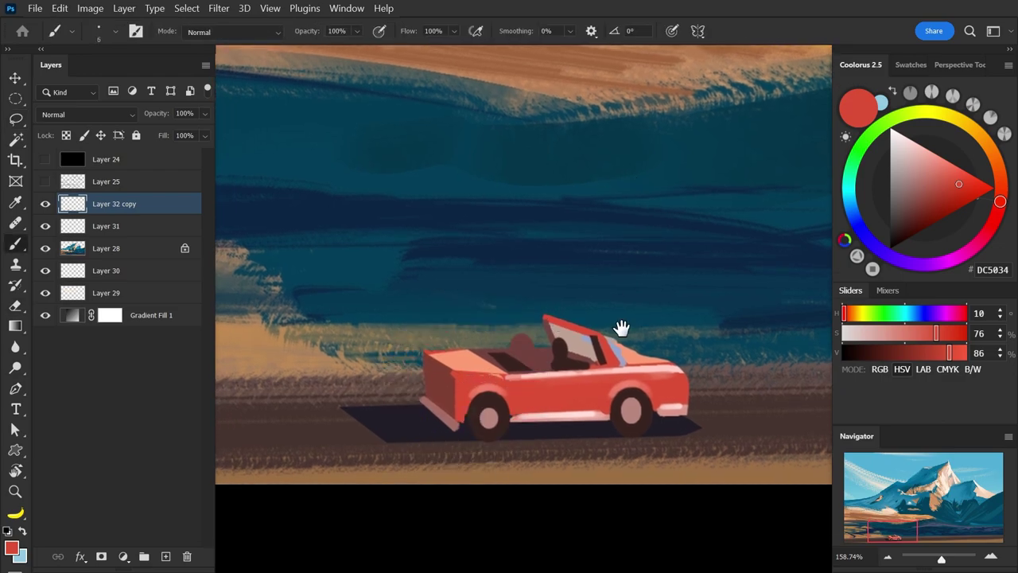
{"action": "left_click_drag", "start_coordinate": [629, 323], "coordinate": [591, 348]}
{"action": "left_click", "coordinate": [435, 386], "text": "alt"}
{"action": "left_click_drag", "start_coordinate": [395, 377], "coordinate": [406, 379]}
{"action": "left_click", "coordinate": [927, 151]}
{"action": "key", "text": "r"}
{"action": "left_click_drag", "start_coordinate": [660, 320], "coordinate": [521, 176]}
{"action": "key", "text": "b"}
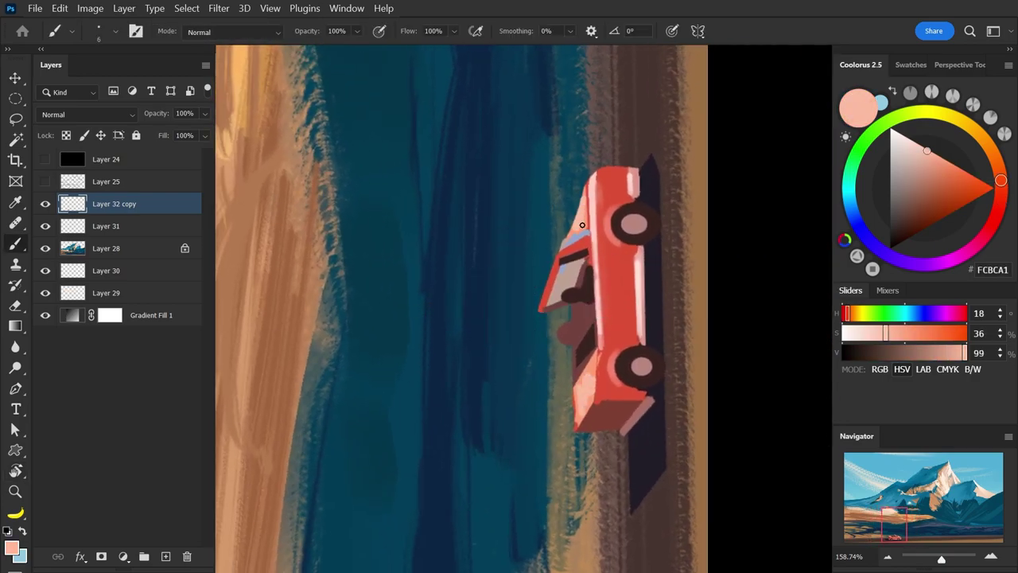
{"action": "key", "text": "r"}
{"action": "mouse_move", "coordinate": [593, 200]}
{"action": "left_mouse_down"}
{"action": "mouse_move", "coordinate": [700, 347]}
{"action": "mouse_move", "coordinate": [562, 343]}
{"action": "left_mouse_up"}
{"action": "key", "text": "b"}
- Lasso the area above the car's bonnet and erase the excess to sharpen the bonnet line
{"action": "key", "text": "l"}
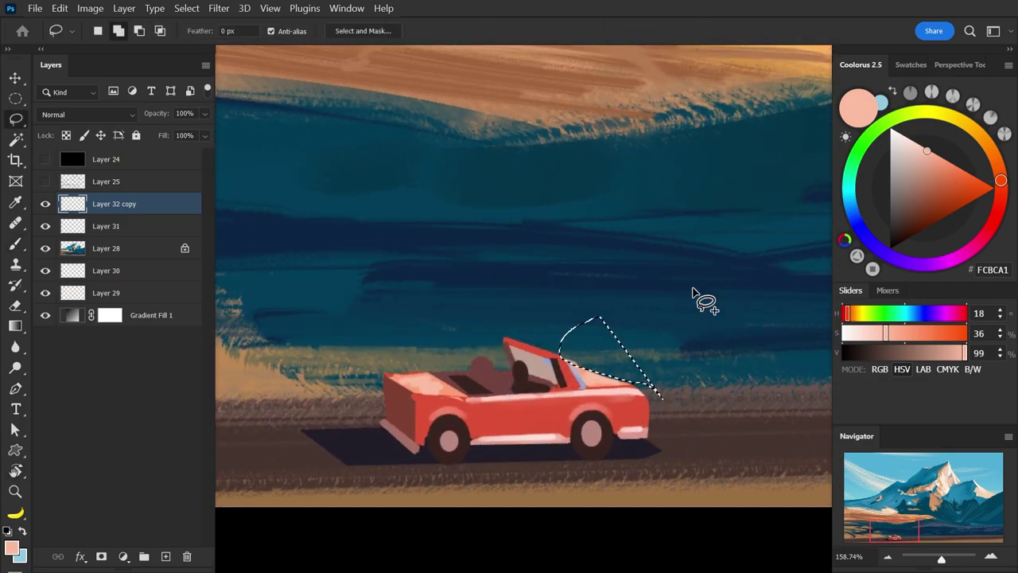
{"action": "key", "text": "e"}
{"action": "left_click_drag", "start_coordinate": [642, 366], "coordinate": [583, 348]}
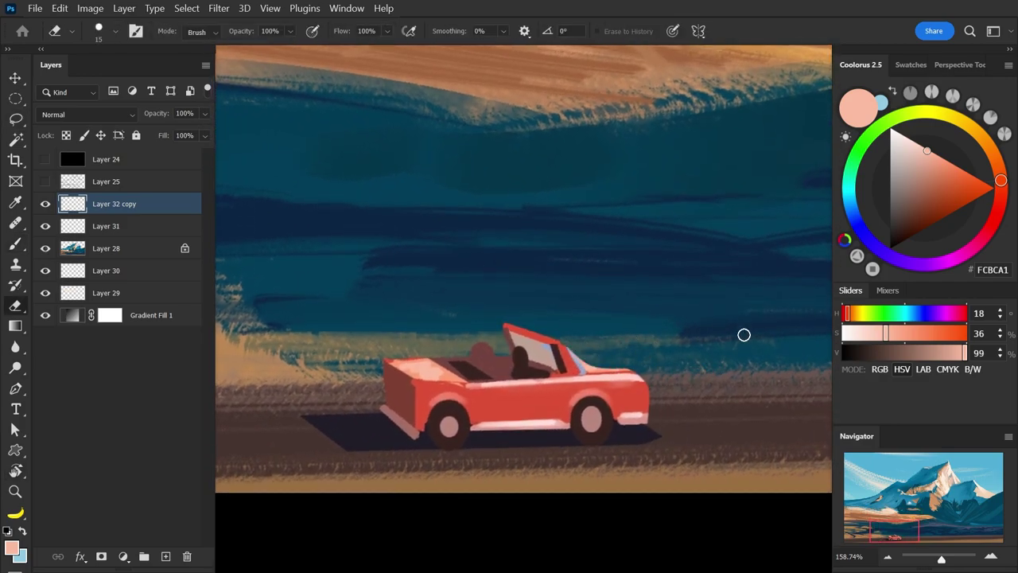
- Shape the car's rear seat with its sampled colour and add dark brown #392420 accents on the seat and rear panel
{"action": "key", "text": "b"}
{"action": "left_click", "coordinate": [483, 351], "text": "alt"}
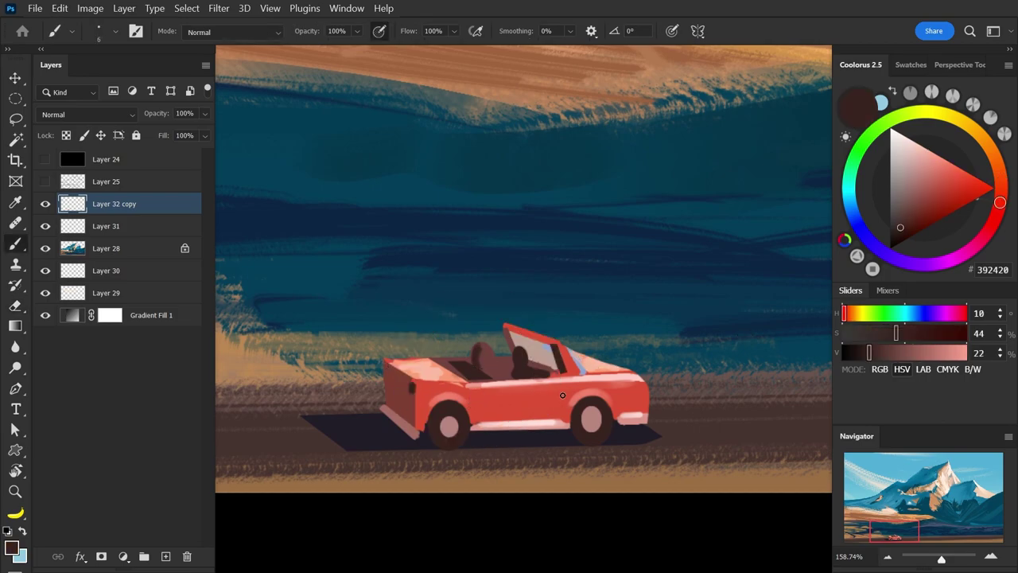
- Touch up the windscreen frame's top edge using a lasso selection and brown #7D3F33 sampled from the car's rear
{"action": "scroll", "coordinate": [577, 342], "scroll_direction": "down", "scroll_amount": 5}
{"action": "left_click_drag", "start_coordinate": [649, 294], "coordinate": [490, 450]}
{"action": "scroll", "coordinate": [490, 450], "scroll_direction": "down", "scroll_amount": 1}
{"action": "scroll", "coordinate": [460, 480], "scroll_direction": "up", "scroll_amount": 8}
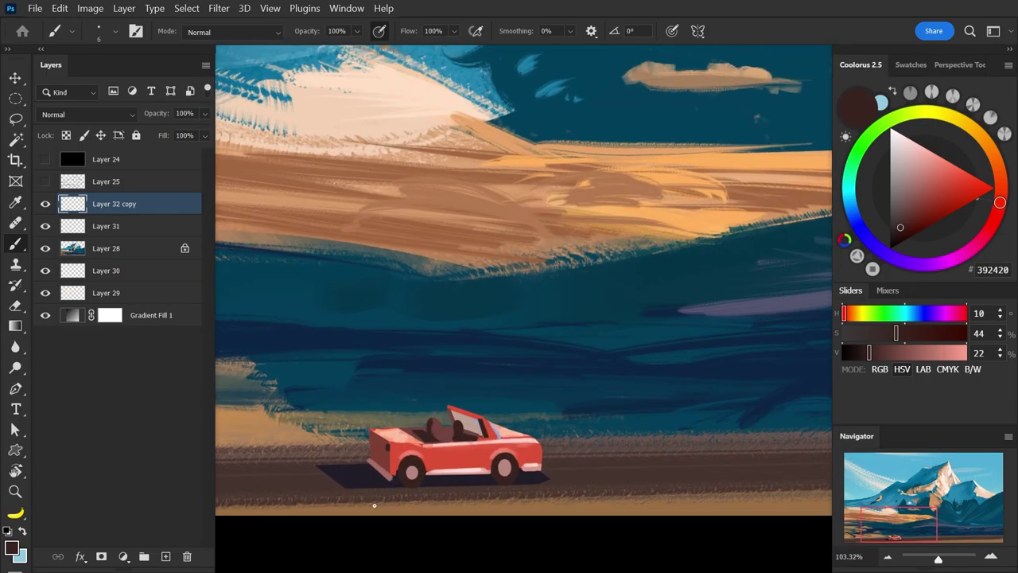
{"action": "left_click", "coordinate": [407, 440], "text": "alt"}
{"action": "key", "text": "l"}
{"action": "left_click", "coordinate": [447, 407], "text": "shift"}
{"action": "left_click", "coordinate": [482, 422], "text": "alt"}
{"action": "left_click", "coordinate": [455, 408], "text": "alt"}
{"action": "key", "text": "b"}
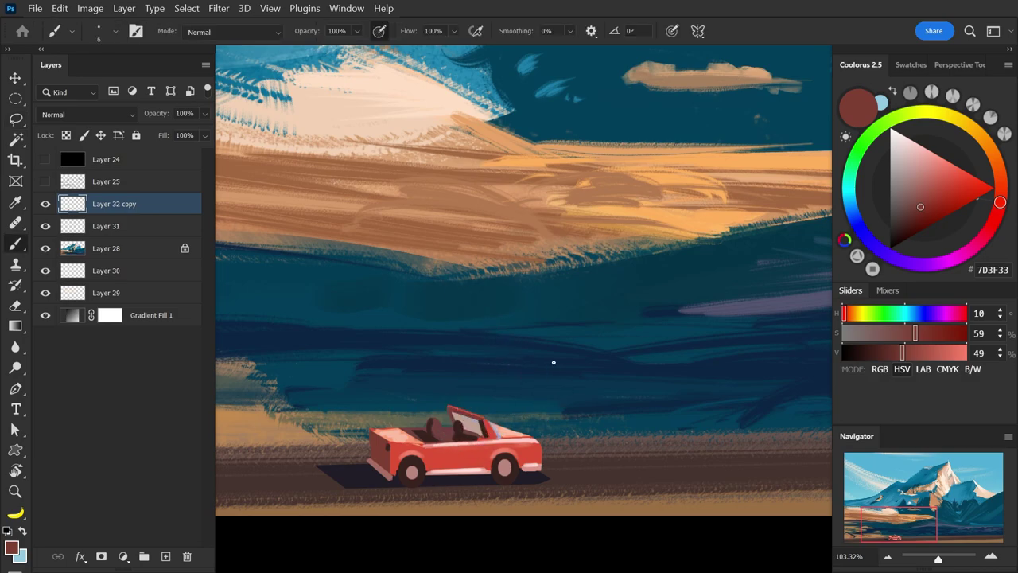
- Select the car's red bodywork by colour, enlarge the brush to 70 for shading in #7D3F33, and clear the selection
{"action": "key", "text": "w"}
{"action": "left_click", "coordinate": [480, 462]}
{"action": "key", "text": "b"}
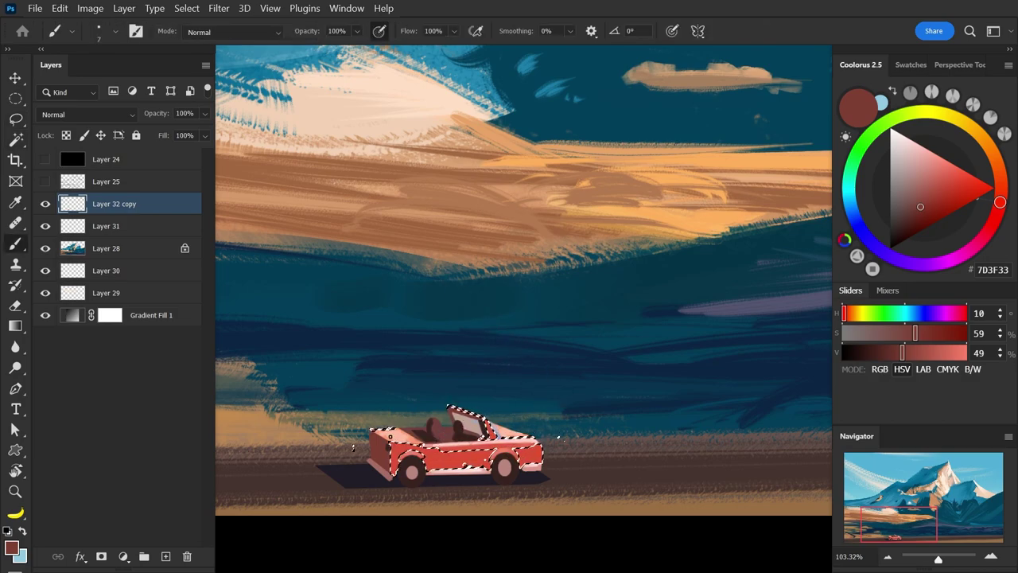
{"action": "key", "text": "bracketright"}
{"action": "key", "text": "bracketright"}
{"action": "key", "text": "bracketright"}
{"action": "key", "text": "bracketright"}
{"action": "key", "text": "bracketright"}
{"action": "key", "text": "bracketright"}
{"action": "key", "text": "bracketright"}
{"action": "key", "text": "bracketright"}
{"action": "key", "text": "bracketright"}
{"action": "key", "text": "bracketright"}
{"action": "key", "text": "ctrl+d"}
- On a new layer above the car, paint pale peach #F2D1B4 dust behind its rear with a textured brush of size 100
{"action": "scroll", "coordinate": [658, 479], "scroll_direction": "down", "scroll_amount": 8}
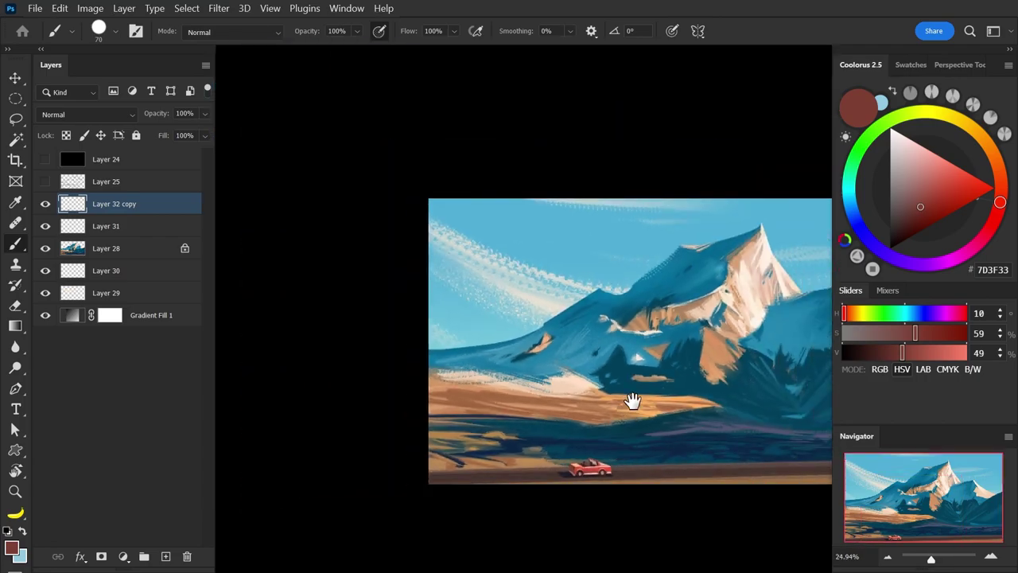
{"action": "mouse_move", "coordinate": [633, 402]}
{"action": "left_mouse_down"}
{"action": "mouse_move", "coordinate": [463, 396]}
{"action": "mouse_move", "coordinate": [517, 397]}
{"action": "left_mouse_up"}
{"action": "left_click", "coordinate": [115, 32]}
{"action": "double_click", "coordinate": [141, 321]}
{"action": "key", "text": "ctrl+alt+shift+n"}
{"action": "scroll", "coordinate": [456, 433], "scroll_direction": "up", "scroll_amount": 6}
{"action": "left_click", "coordinate": [412, 304], "text": "alt"}
{"action": "left_click_drag", "start_coordinate": [466, 351], "coordinate": [548, 328]}
{"action": "key", "text": "bracketright"}
{"action": "key", "text": "bracketright"}
{"action": "key", "text": "bracketright"}
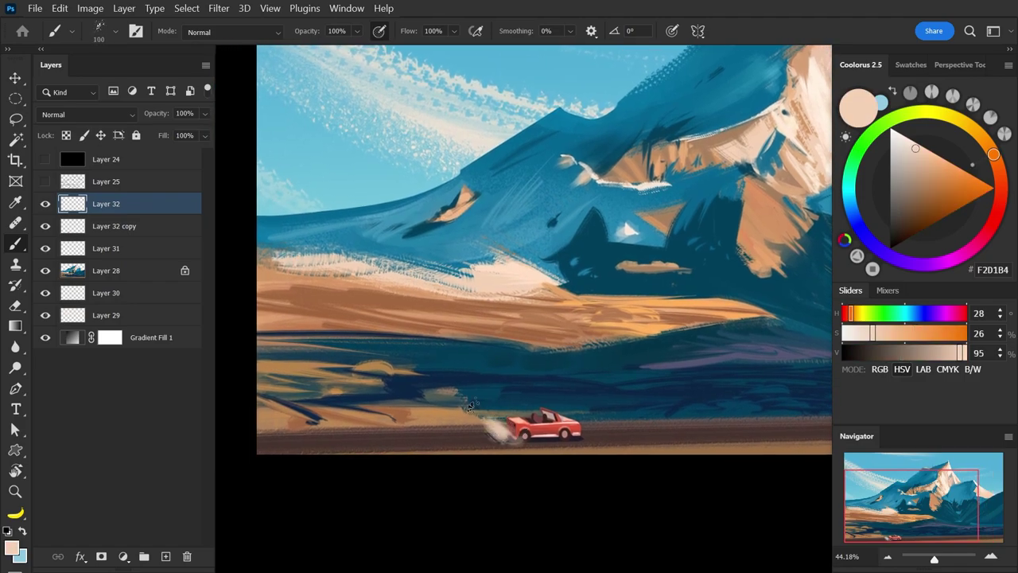
{"action": "mouse_move", "coordinate": [497, 428]}
{"action": "left_mouse_down"}
{"action": "mouse_move", "coordinate": [455, 398]}
{"action": "mouse_move", "coordinate": [419, 407]}
{"action": "mouse_move", "coordinate": [453, 424]}
{"action": "mouse_move", "coordinate": [427, 424]}
{"action": "mouse_move", "coordinate": [477, 405]}
{"action": "left_mouse_up"}
- Trim the trailing outer edge of the dust cloud with the eraser
{"action": "scroll", "coordinate": [575, 355], "scroll_direction": "down", "scroll_amount": 9}
{"action": "left_click_drag", "start_coordinate": [575, 355], "coordinate": [554, 366]}
{"action": "scroll", "coordinate": [537, 374], "scroll_direction": "up", "scroll_amount": 9}
{"action": "key", "text": "r"}
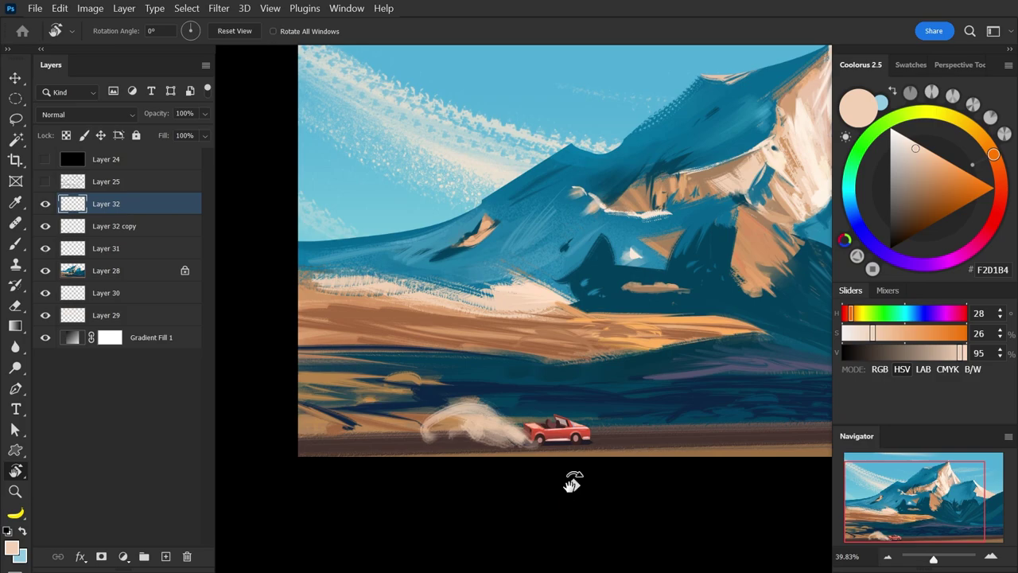
{"action": "key", "text": "e"}
{"action": "mouse_move", "coordinate": [458, 381]}
{"action": "left_mouse_down"}
{"action": "mouse_move", "coordinate": [478, 441]}
{"action": "mouse_move", "coordinate": [521, 417]}
{"action": "mouse_move", "coordinate": [421, 443]}
{"action": "left_mouse_up"}
- Lasso rounded puff shapes behind the car, fill them with pale peach dust strokes and clear the selection
{"action": "key", "text": "l"}
{"action": "mouse_move", "coordinate": [538, 432]}
{"action": "left_mouse_down"}
{"action": "mouse_move", "coordinate": [408, 407]}
{"action": "mouse_move", "coordinate": [351, 444]}
{"action": "mouse_move", "coordinate": [574, 445]}
{"action": "mouse_move", "coordinate": [530, 447]}
{"action": "mouse_move", "coordinate": [511, 415]}
{"action": "left_mouse_up"}
{"action": "key", "text": "b"}
{"action": "key", "text": "bracketright"}
{"action": "key", "text": "bracketright"}
{"action": "key", "text": "bracketright"}
{"action": "key", "text": "bracketright"}
{"action": "mouse_move", "coordinate": [466, 386]}
{"action": "left_mouse_down"}
{"action": "mouse_move", "coordinate": [507, 435]}
{"action": "mouse_move", "coordinate": [480, 435]}
{"action": "mouse_move", "coordinate": [487, 418]}
{"action": "mouse_move", "coordinate": [497, 429]}
{"action": "mouse_move", "coordinate": [462, 426]}
{"action": "mouse_move", "coordinate": [474, 421]}
{"action": "mouse_move", "coordinate": [463, 417]}
{"action": "mouse_move", "coordinate": [501, 400]}
{"action": "mouse_move", "coordinate": [511, 442]}
{"action": "left_mouse_up"}
{"action": "mouse_move", "coordinate": [445, 406]}
{"action": "left_mouse_down"}
{"action": "mouse_move", "coordinate": [411, 425]}
{"action": "mouse_move", "coordinate": [389, 411]}
{"action": "mouse_move", "coordinate": [370, 427]}
{"action": "mouse_move", "coordinate": [484, 445]}
{"action": "mouse_move", "coordinate": [521, 419]}
{"action": "left_mouse_up"}
{"action": "key", "text": "ctrl+d"}
{"action": "scroll", "coordinate": [565, 393], "scroll_direction": "down", "scroll_amount": 7}
{"action": "scroll", "coordinate": [586, 390], "scroll_direction": "up", "scroll_amount": 5}
- Flatten the dust cloud vertically with Free Transform so that it sits low behind the car
{"action": "key", "text": "e"}
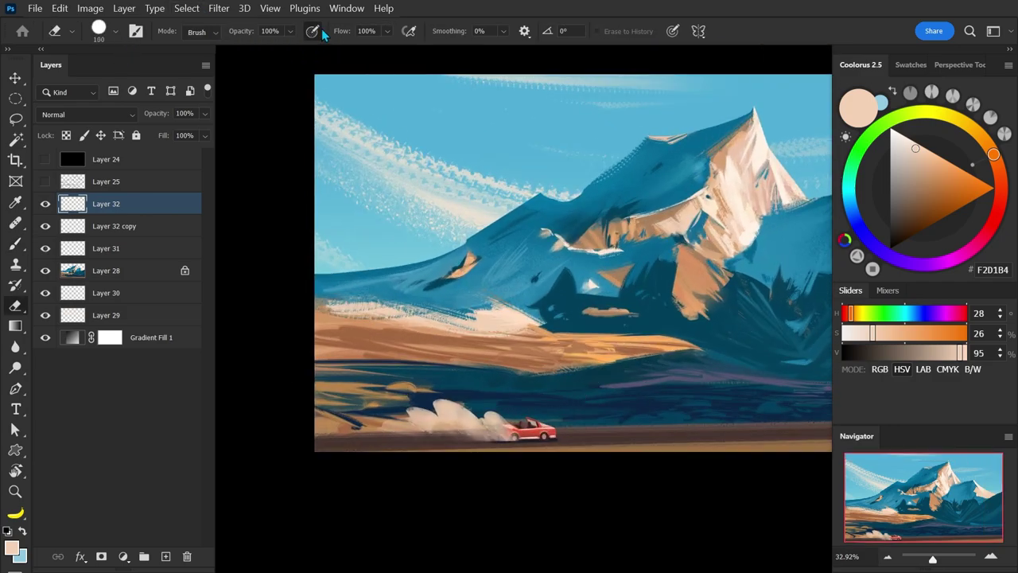
{"action": "key", "text": "ctrl+t"}
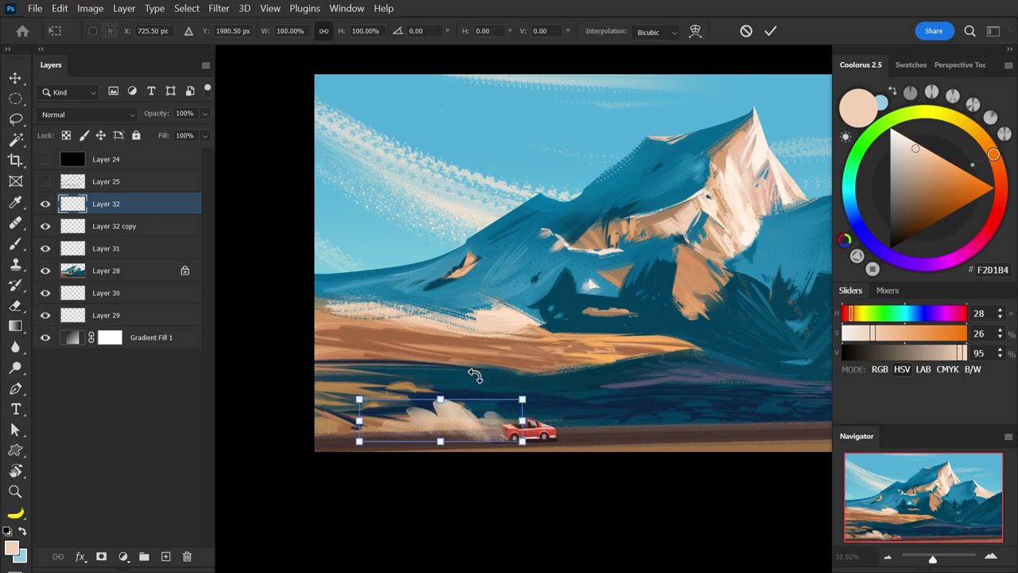
{"action": "left_click_drag", "start_coordinate": [440, 399], "coordinate": [440, 418]}
{"action": "key", "text": "Return"}
{"action": "left_click_drag", "start_coordinate": [531, 301], "coordinate": [425, 334]}
{"action": "scroll", "coordinate": [425, 334], "scroll_direction": "down", "scroll_amount": 5}
{"action": "left_click_drag", "start_coordinate": [544, 385], "coordinate": [541, 395]}
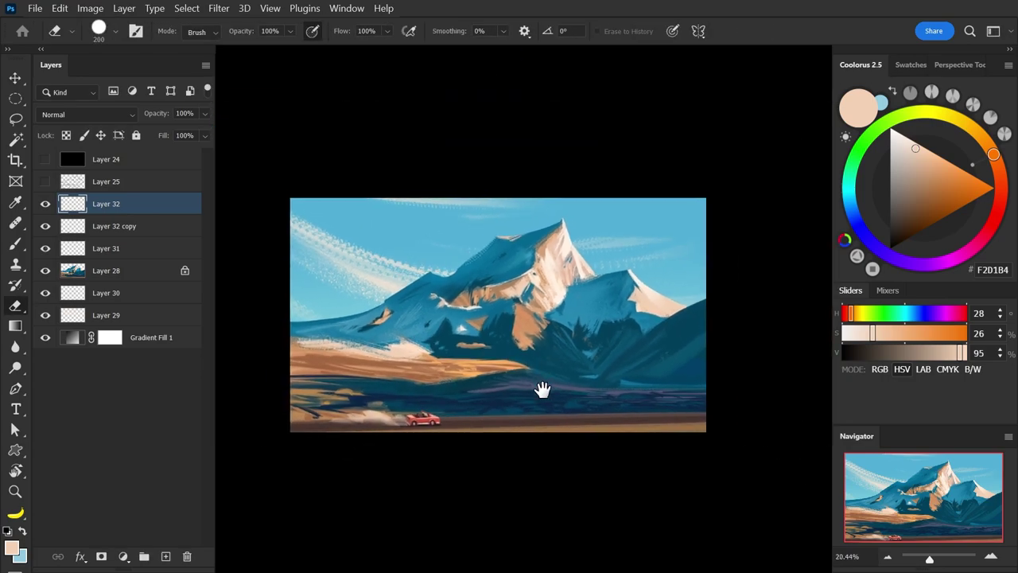
{"action": "scroll", "coordinate": [494, 305], "scroll_direction": "up", "scroll_amount": 1}
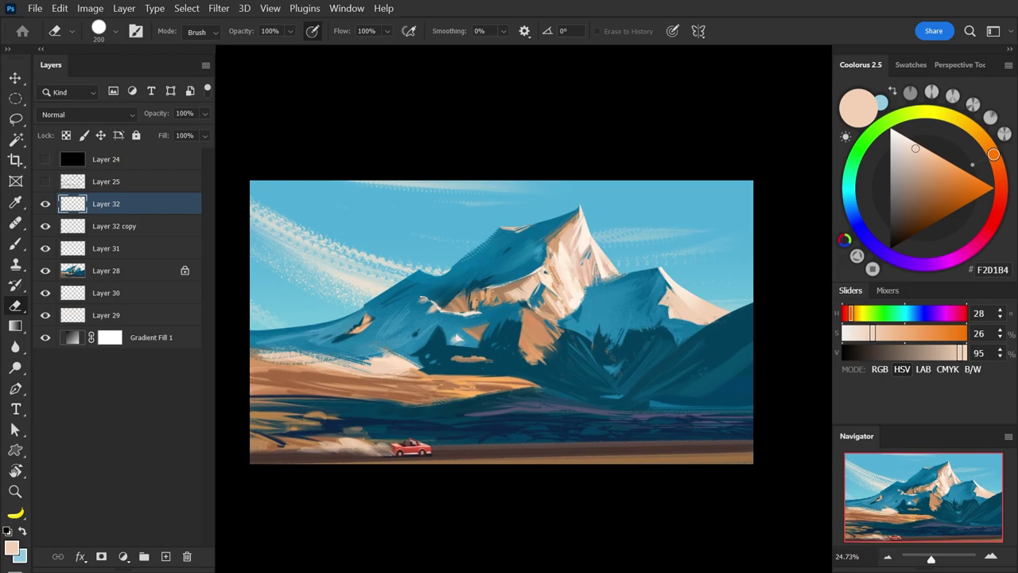
- Rotate the canvas a quarter turn and lasso the long ground strip along the road's lower edge
{"action": "key", "text": "r"}
{"action": "mouse_move", "coordinate": [513, 475]}
{"action": "left_mouse_down"}
{"action": "mouse_move", "coordinate": [673, 182]}
{"action": "mouse_move", "coordinate": [714, 359]}
{"action": "left_mouse_up"}
{"action": "key", "text": "l"}
{"action": "left_click_drag", "start_coordinate": [646, 549], "coordinate": [660, 71]}
{"action": "key", "text": "b"}
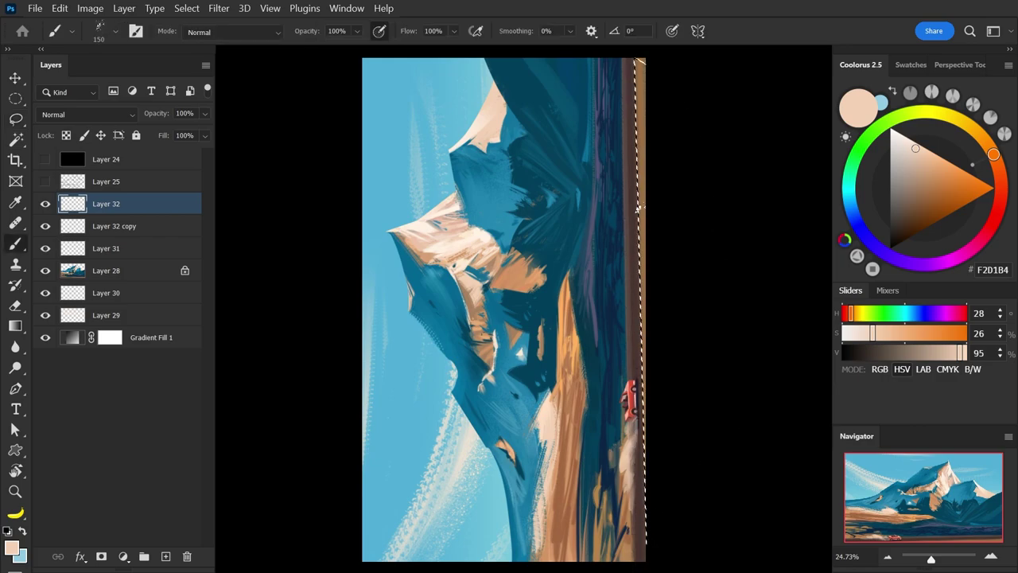
- Paint the selected roadside strip with textured orange strokes up to #FDB56B at size 400, clear the selection and set the canvas level again
{"action": "left_click", "coordinate": [640, 209], "text": "alt"}
{"action": "left_click", "coordinate": [946, 183]}
{"action": "key", "text": "ctrl+h"}
{"action": "key", "text": "bracketright"}
{"action": "key", "text": "bracketright"}
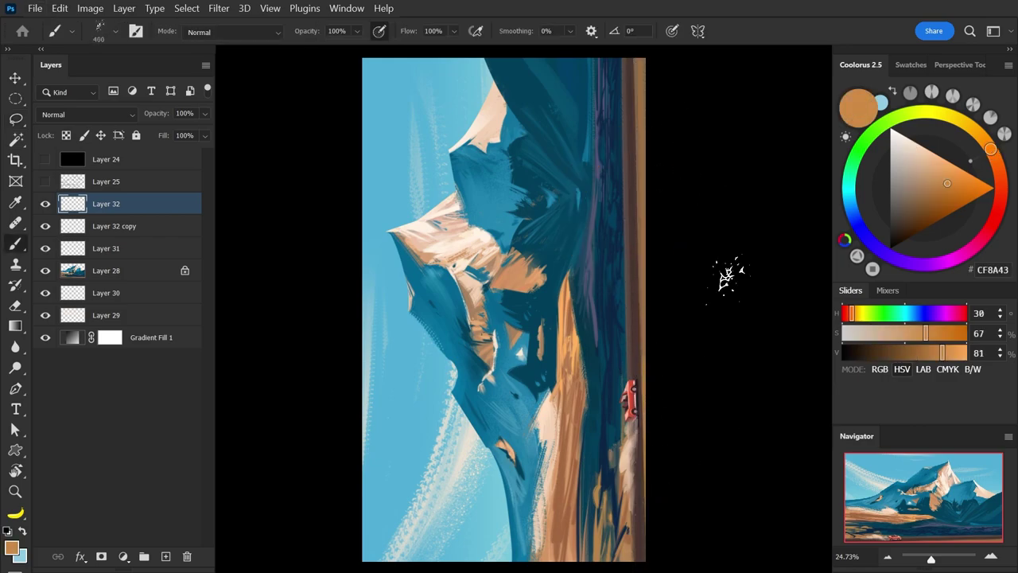
{"action": "left_click", "coordinate": [960, 178]}
{"action": "left_click_drag", "start_coordinate": [646, 476], "coordinate": [646, 334]}
{"action": "left_click", "coordinate": [950, 163]}
{"action": "left_click_drag", "start_coordinate": [646, 430], "coordinate": [649, 374]}
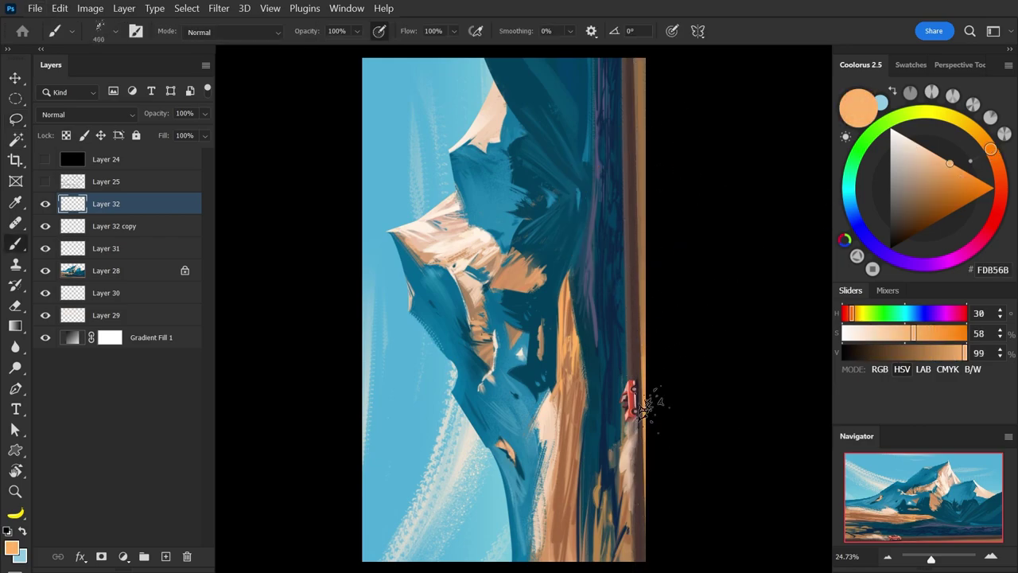
{"action": "key", "text": "ctrl+d"}
{"action": "key", "text": "r"}
{"action": "left_click_drag", "start_coordinate": [702, 179], "coordinate": [696, 509]}
{"action": "left_click_drag", "start_coordinate": [599, 398], "coordinate": [611, 404]}
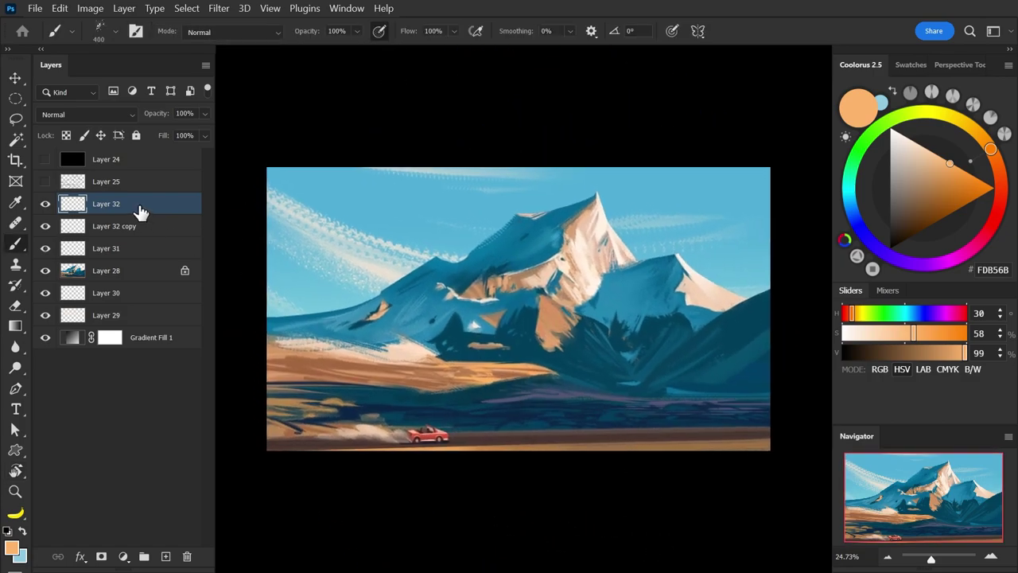
- Add a new layer above Layer 25 in Multiply mode and choose a soft round brush
{"action": "left_click", "coordinate": [121, 190]}
{"action": "key", "text": "ctrl+shift+alt+n"}
{"action": "left_click", "coordinate": [86, 113]}
{"action": "left_click", "coordinate": [84, 150]}
{"action": "left_click", "coordinate": [101, 40]}
{"action": "double_click", "coordinate": [239, 103]}
- Darken the shadowed slopes and foothills of the right-hand mountains with sampled dark teal #01425D at brush size 1100
{"action": "left_click", "coordinate": [613, 370], "text": "alt"}
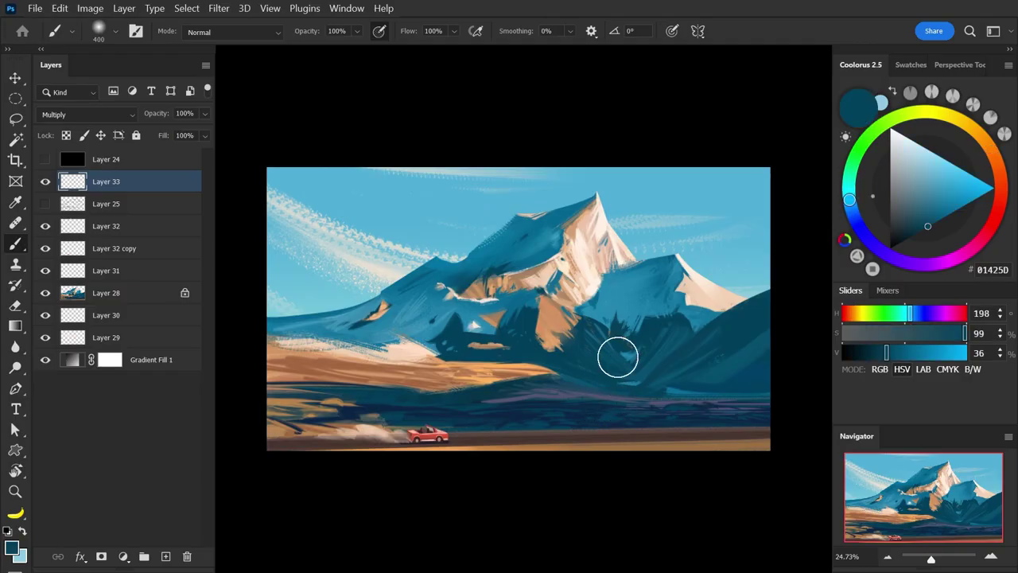
{"action": "key", "text": "bracketright"}
{"action": "key", "text": "bracketright"}
{"action": "key", "text": "bracketright"}
{"action": "key", "text": "bracketright"}
{"action": "key", "text": "bracketright"}
{"action": "key", "text": "bracketright"}
{"action": "key", "text": "bracketright"}
{"action": "left_click_drag", "start_coordinate": [597, 373], "coordinate": [704, 364]}
{"action": "left_click_drag", "start_coordinate": [702, 269], "coordinate": [671, 241]}
{"action": "left_click_drag", "start_coordinate": [620, 278], "coordinate": [673, 281]}
{"action": "left_click_drag", "start_coordinate": [648, 344], "coordinate": [804, 337]}
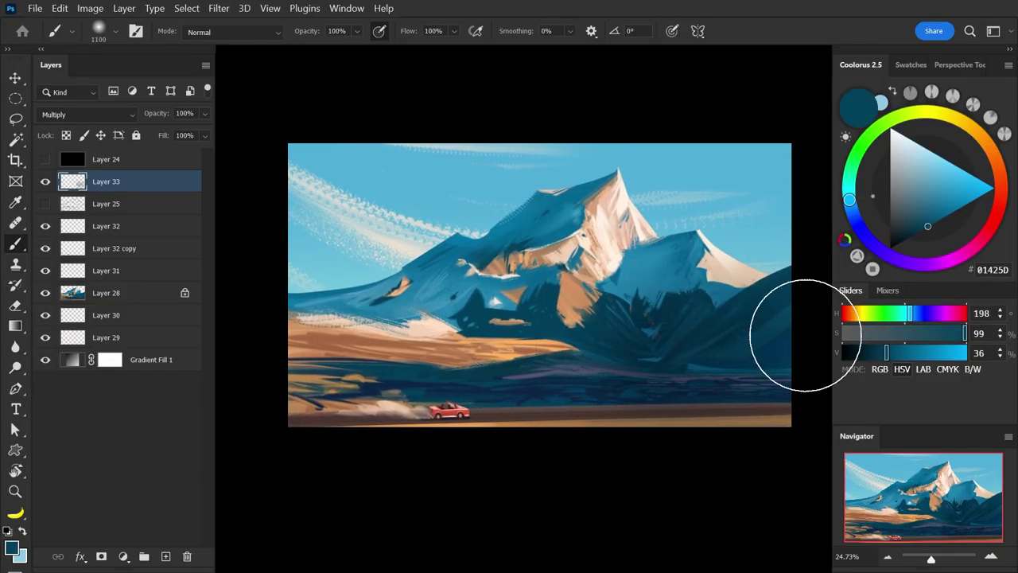
{"action": "left_click_drag", "start_coordinate": [692, 328], "coordinate": [600, 344]}
{"action": "scroll", "coordinate": [657, 261], "scroll_direction": "right", "scroll_amount": 1}
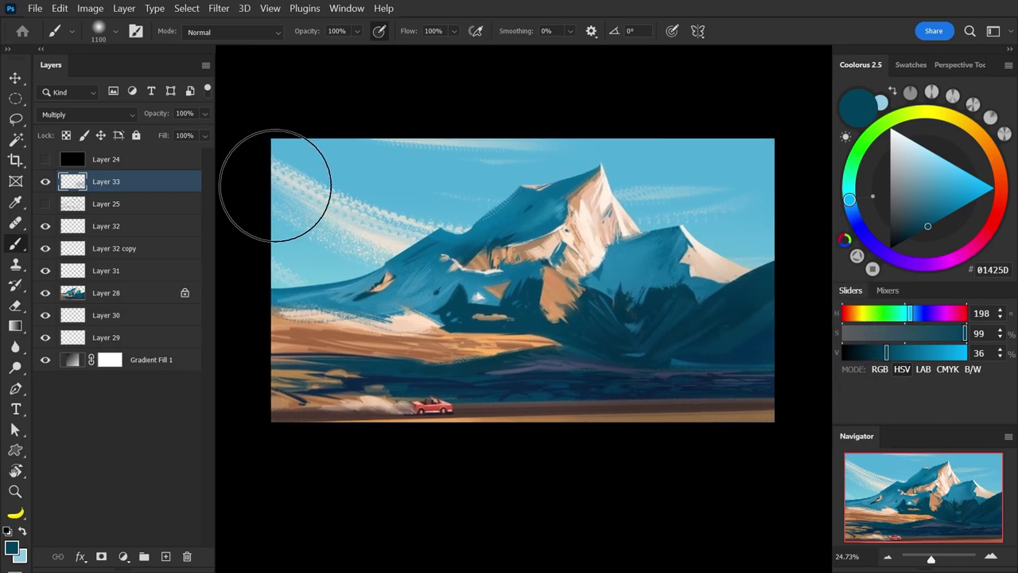
- Add another new layer in Color Dodge mode and sample cream #FEF2E3 from the sunlit main peak
{"action": "left_click", "coordinate": [88, 114]}
{"action": "left_click", "coordinate": [93, 248]}
{"action": "left_click", "coordinate": [602, 186], "text": "alt"}
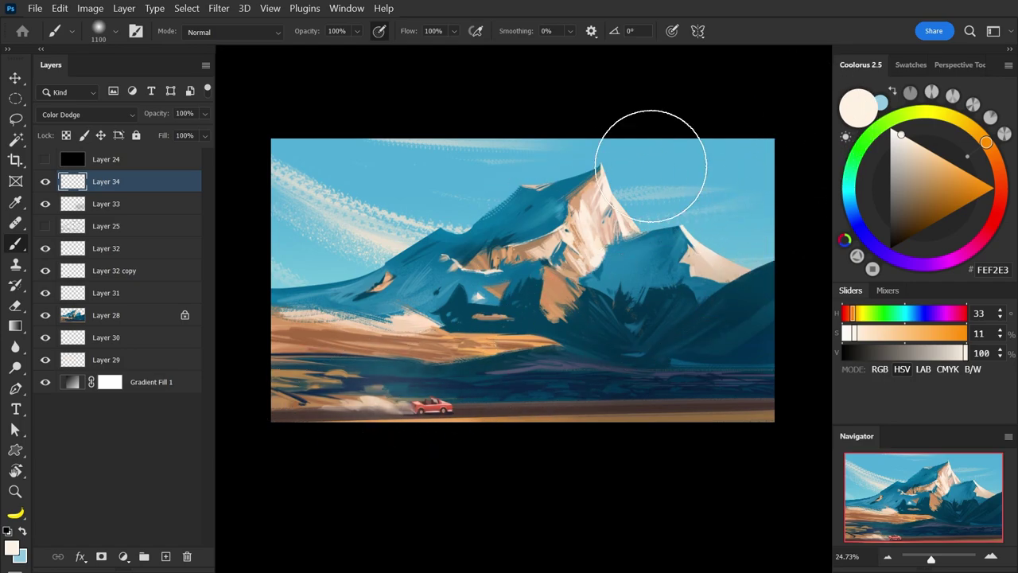
- Try a soft Color Dodge glow on the mountain slopes beside the main peak and undo it
{"action": "left_click", "coordinate": [660, 194], "text": "alt"}
{"action": "key", "text": "ctrl+z"}
{"action": "left_click", "coordinate": [646, 280]}
{"action": "key", "text": "ctrl+z"}
- Pick a different glow colour and reduce the brush size for the Color Dodge layer
{"action": "left_click", "coordinate": [921, 162]}
{"action": "key", "text": "bracketleft"}
{"action": "key", "text": "bracketleft"}
{"action": "key", "text": "bracketleft"}
{"action": "key", "text": "bracketleft"}
{"action": "key", "text": "bracketleft"}
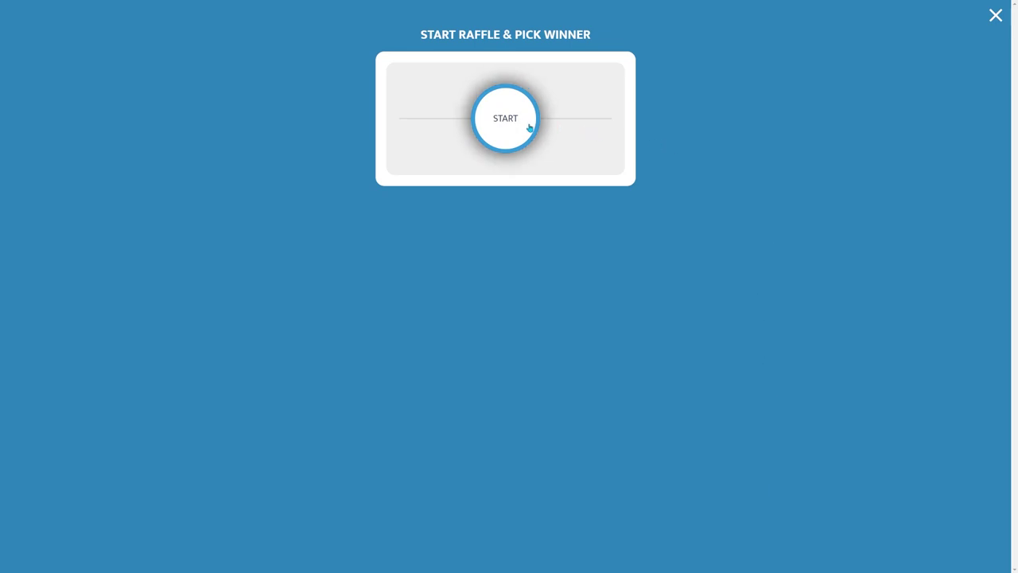
- Switch to the Comment Picker raffle page and start the draw for a giveaway winner
{"action": "left_click", "coordinate": [527, 128]}
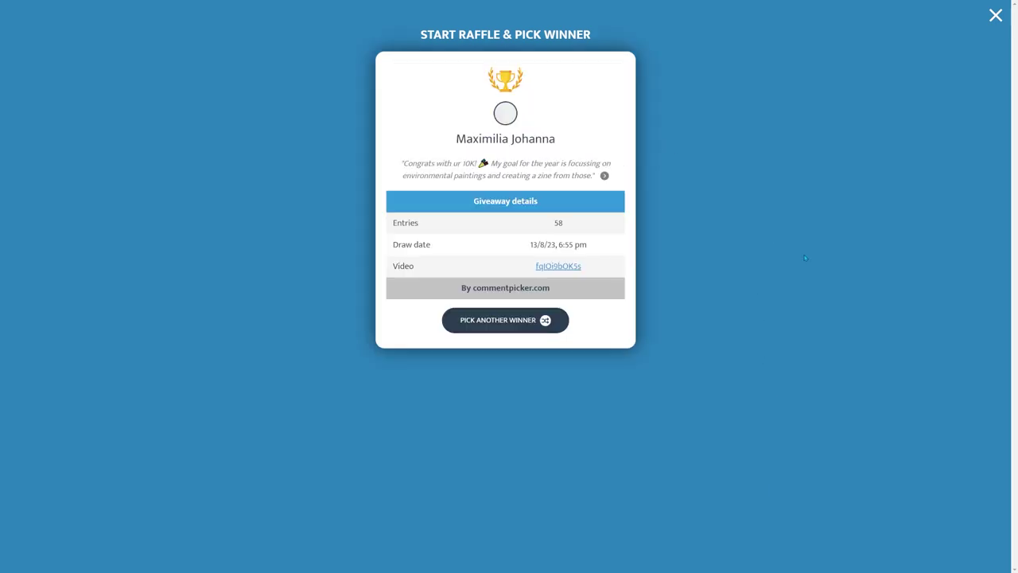